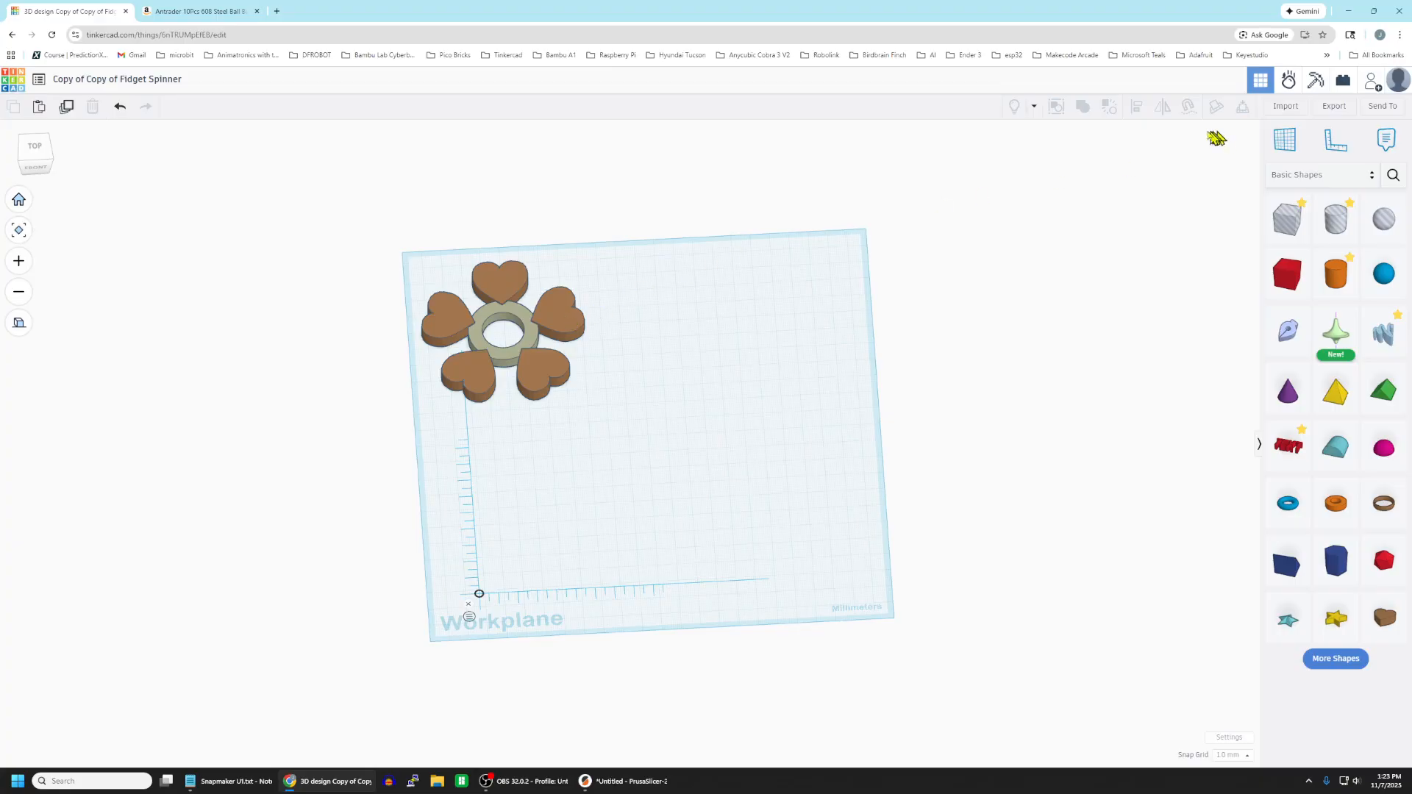
# Add a cylinder with 128 sides on the workplane, 36 mm wide, 36 mm deep and 7 mm high.
pyautogui.moveTo(1336, 277); pyautogui.dragTo(795, 364)
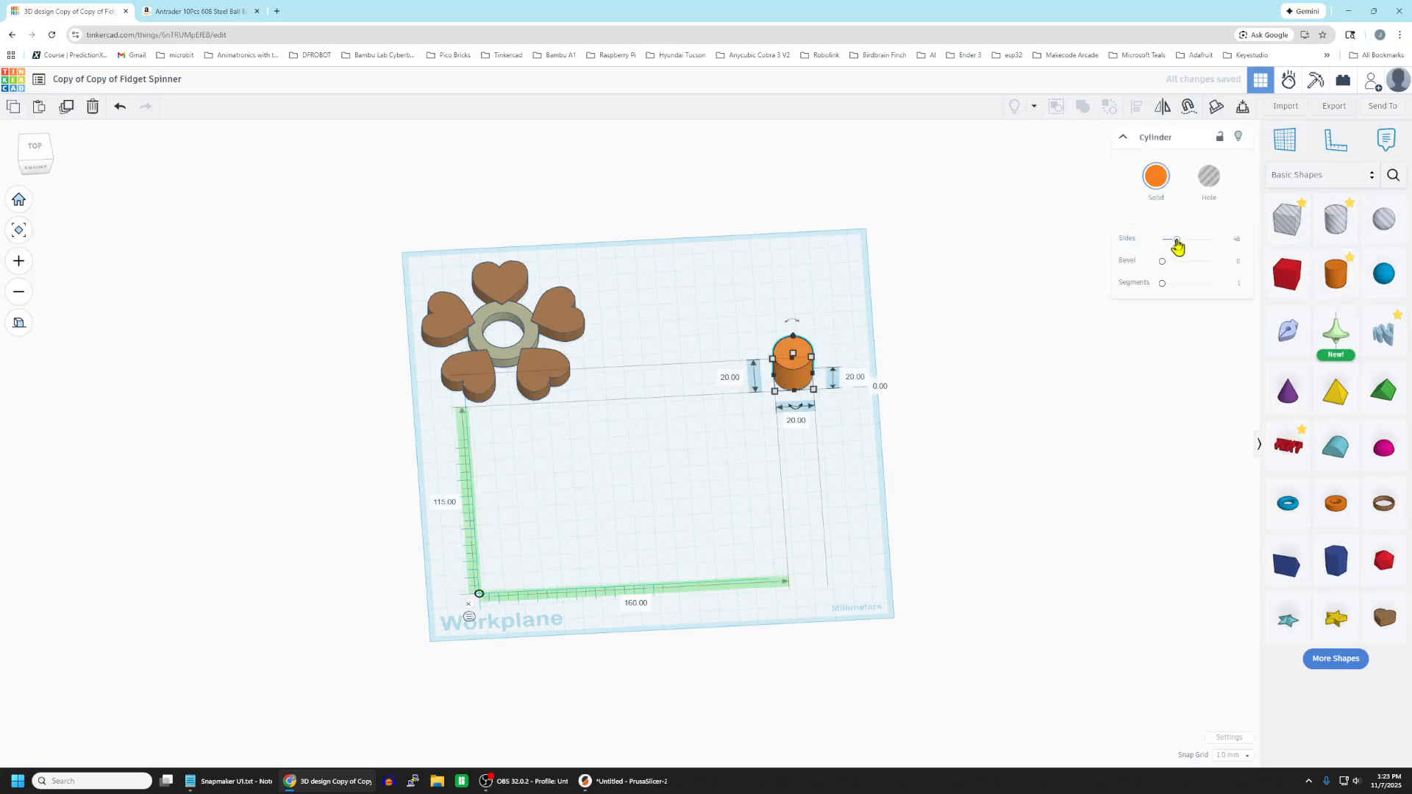
pyautogui.moveTo(1177, 241); pyautogui.dragTo(1248, 246)
pyautogui.click(730, 377)
pyautogui.write('36')
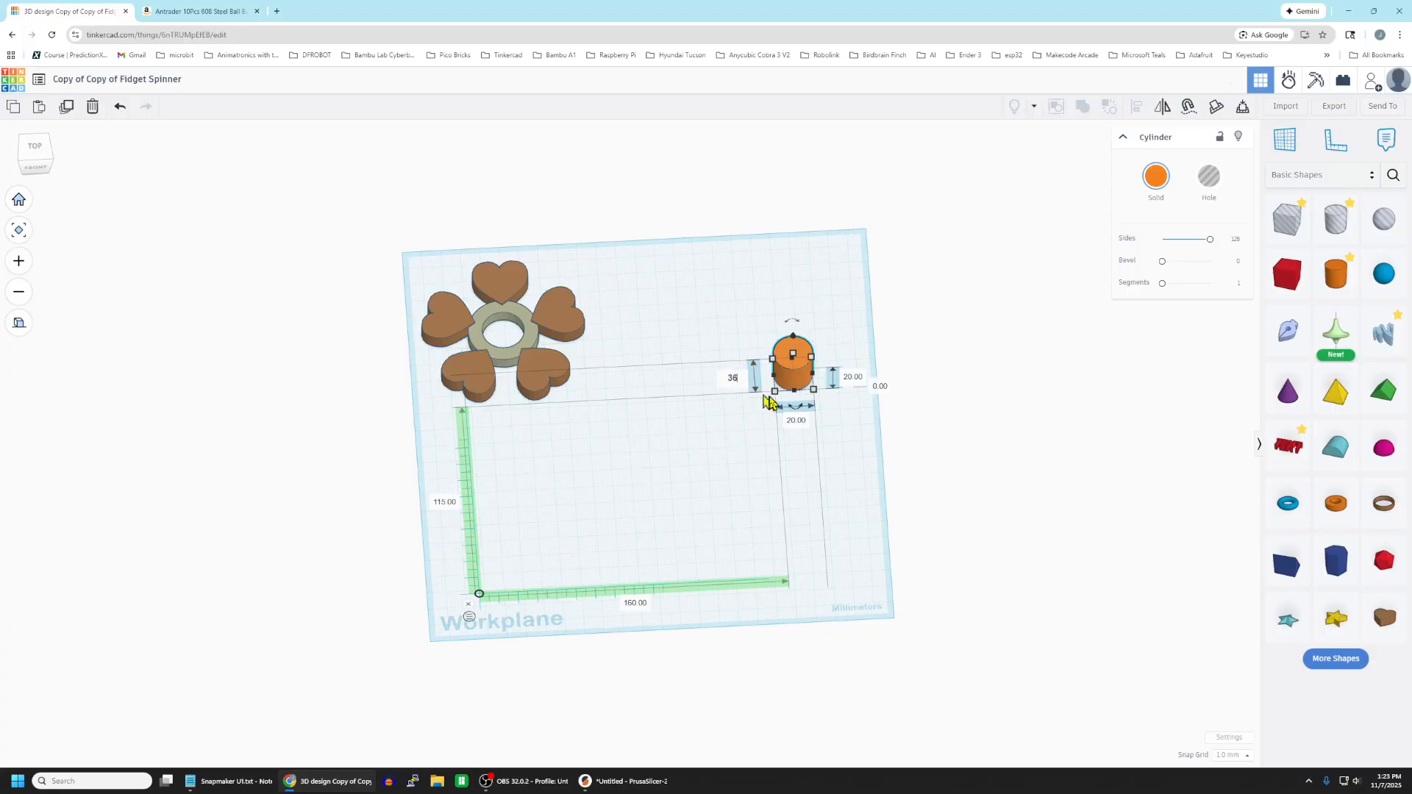
pyautogui.press('Return')
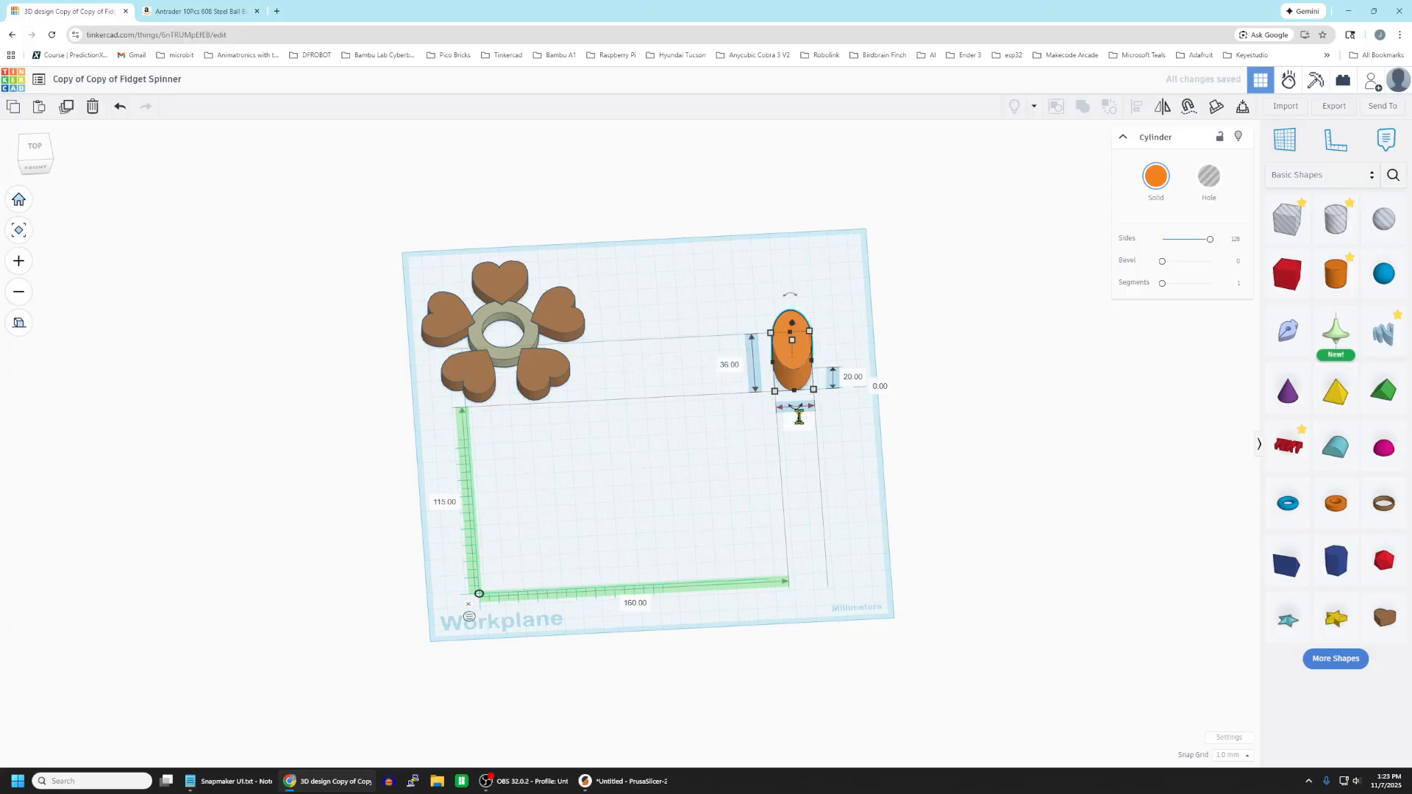
pyautogui.click(855, 379)
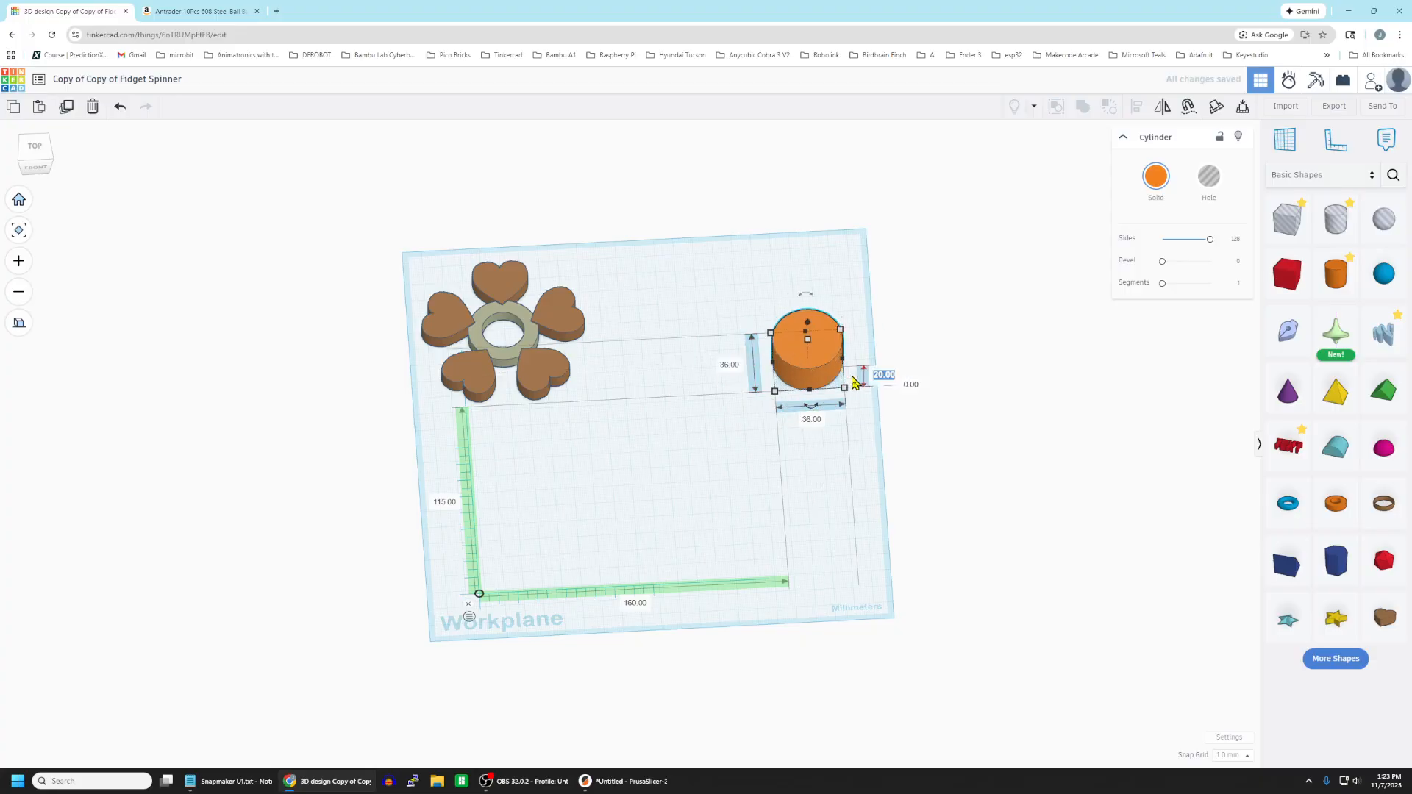
pyautogui.write('7')
pyautogui.press('Return')
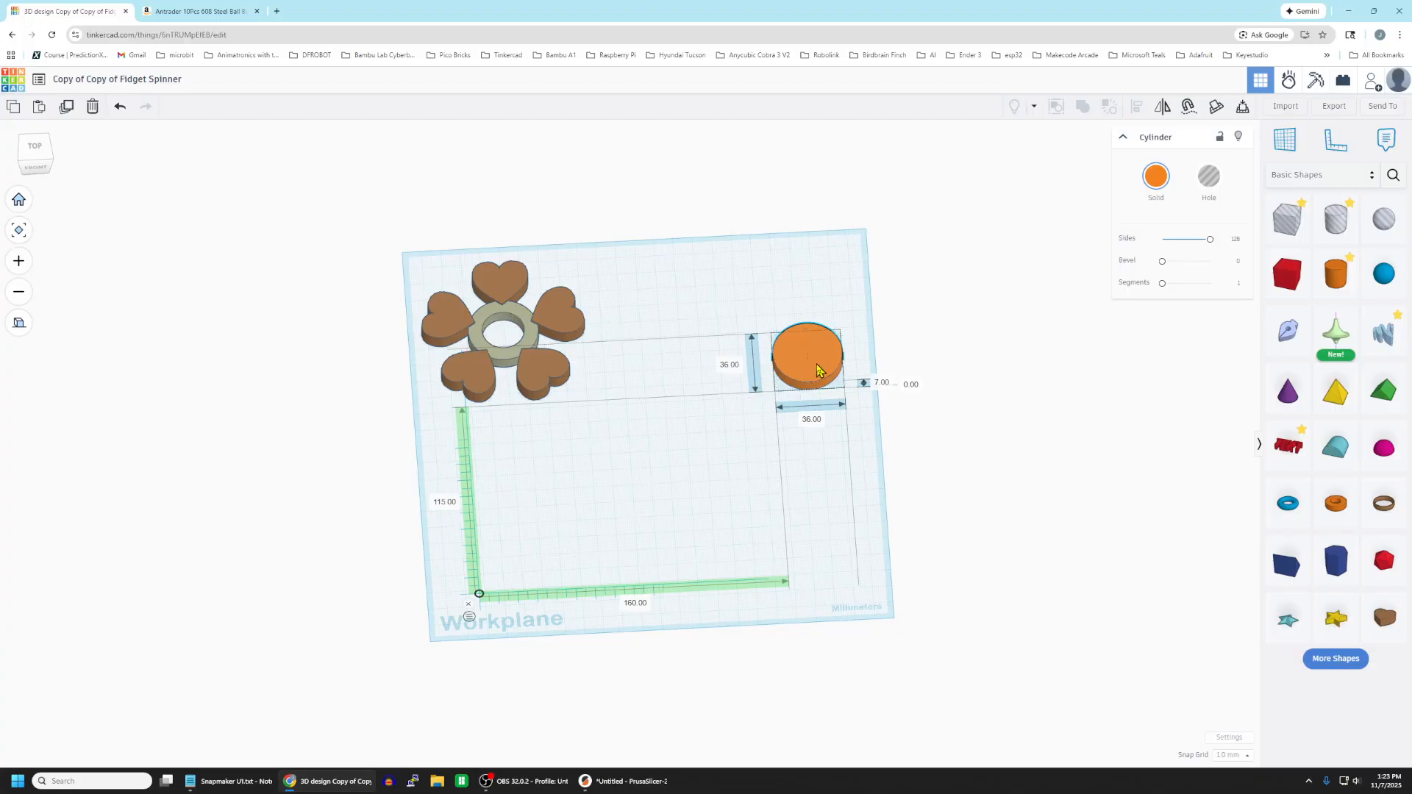
# Make a 22.1 mm diameter hole cylinder from a duplicate of the 36 mm cylinder, placed in front of it.
pyautogui.click(66, 107)
pyautogui.moveTo(826, 372); pyautogui.dragTo(787, 487)
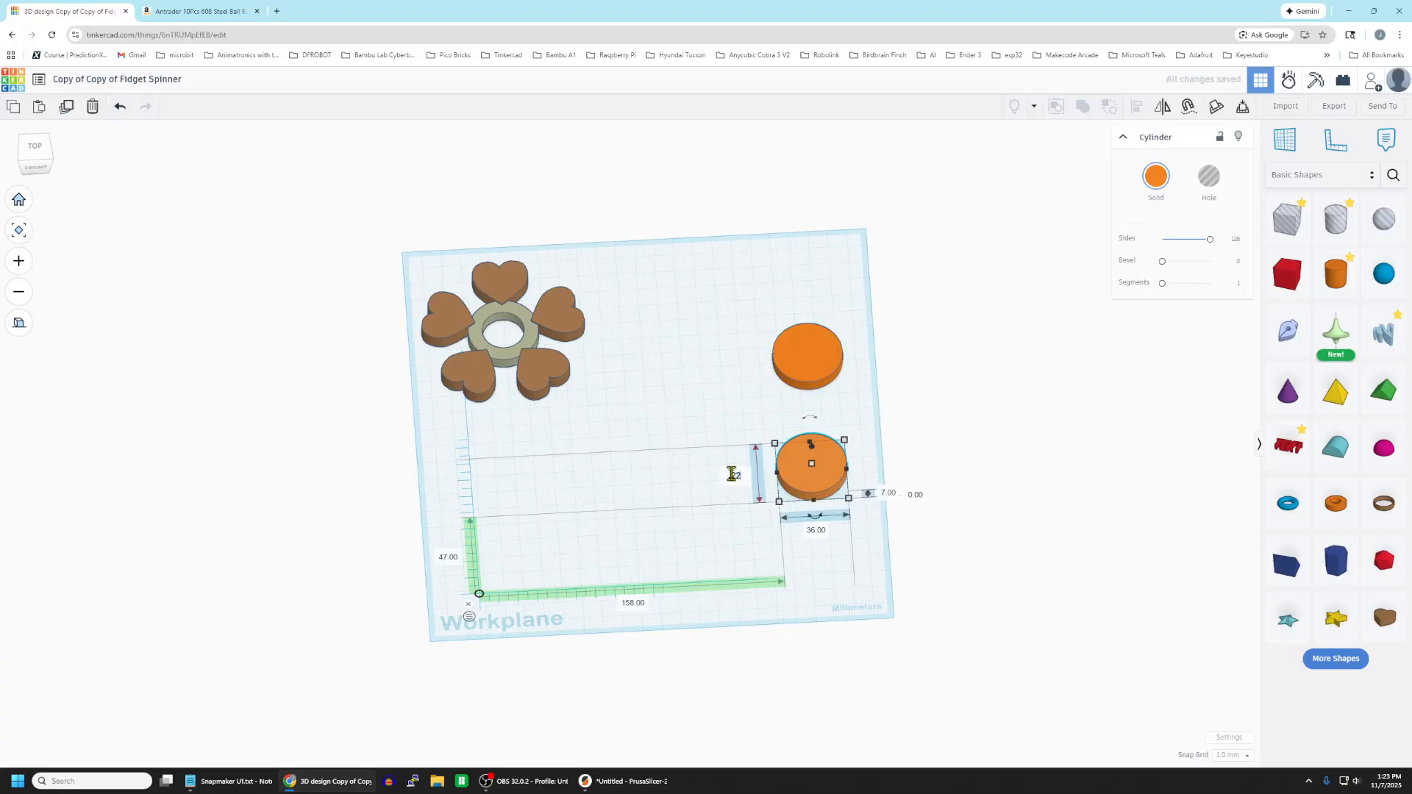
pyautogui.press('Return')
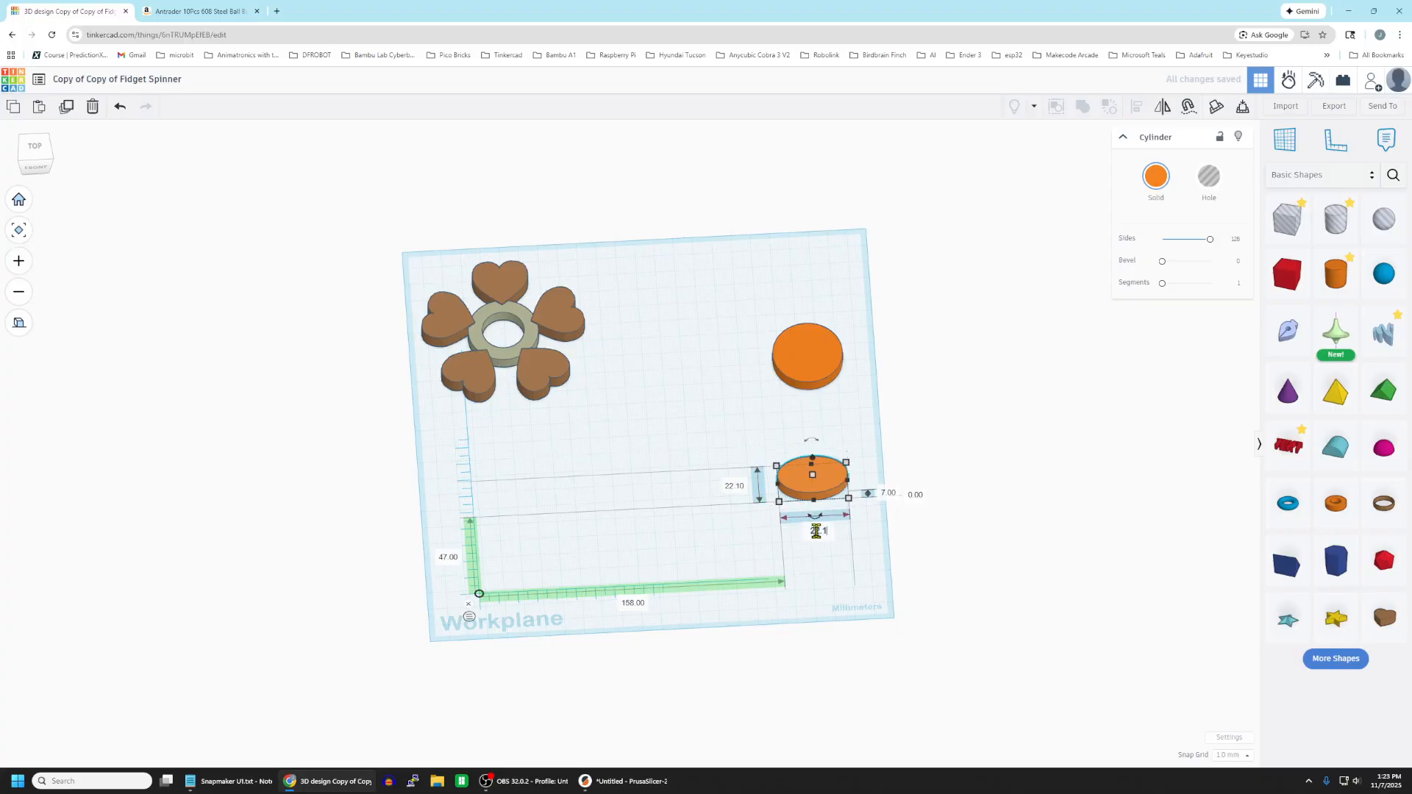
pyautogui.press('Return')
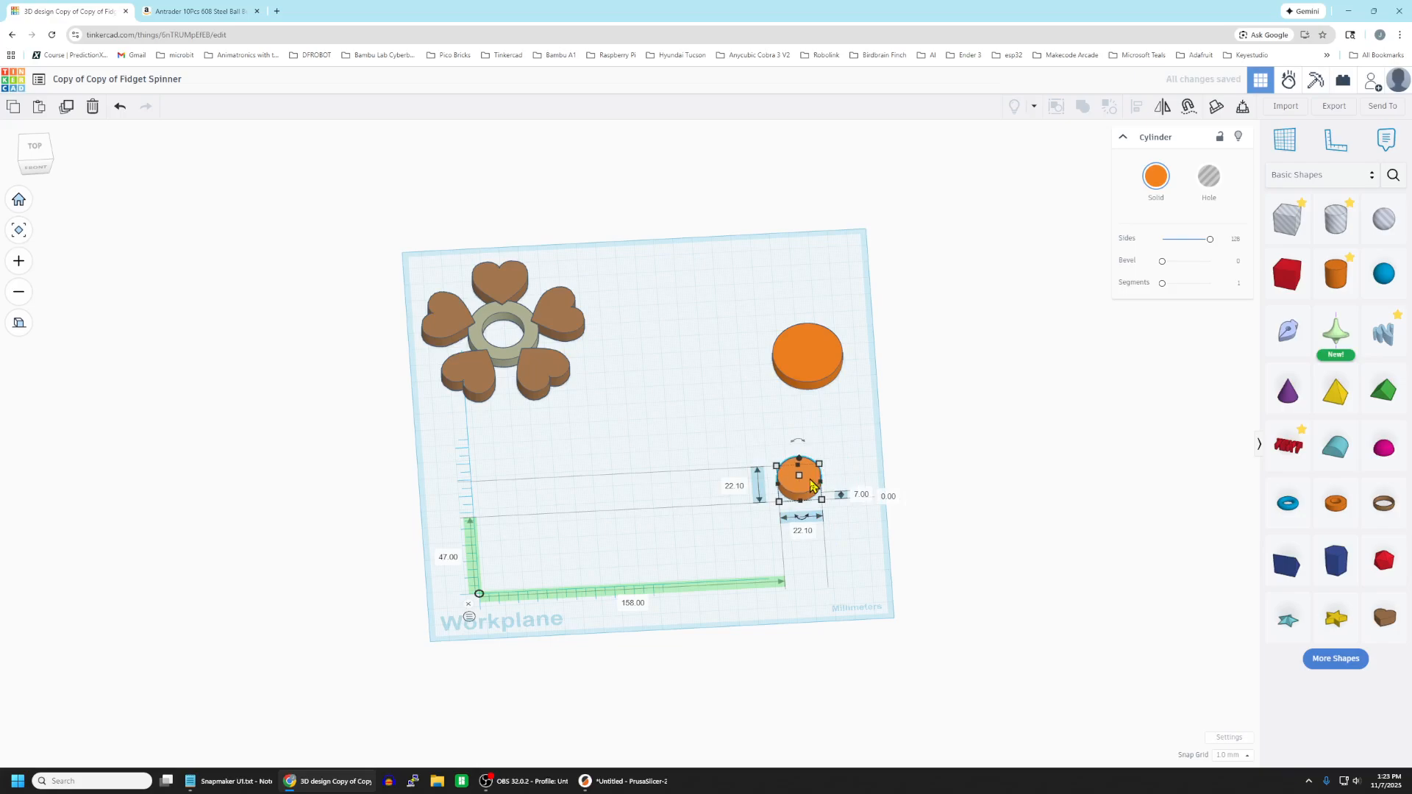
pyautogui.click(1200, 182)
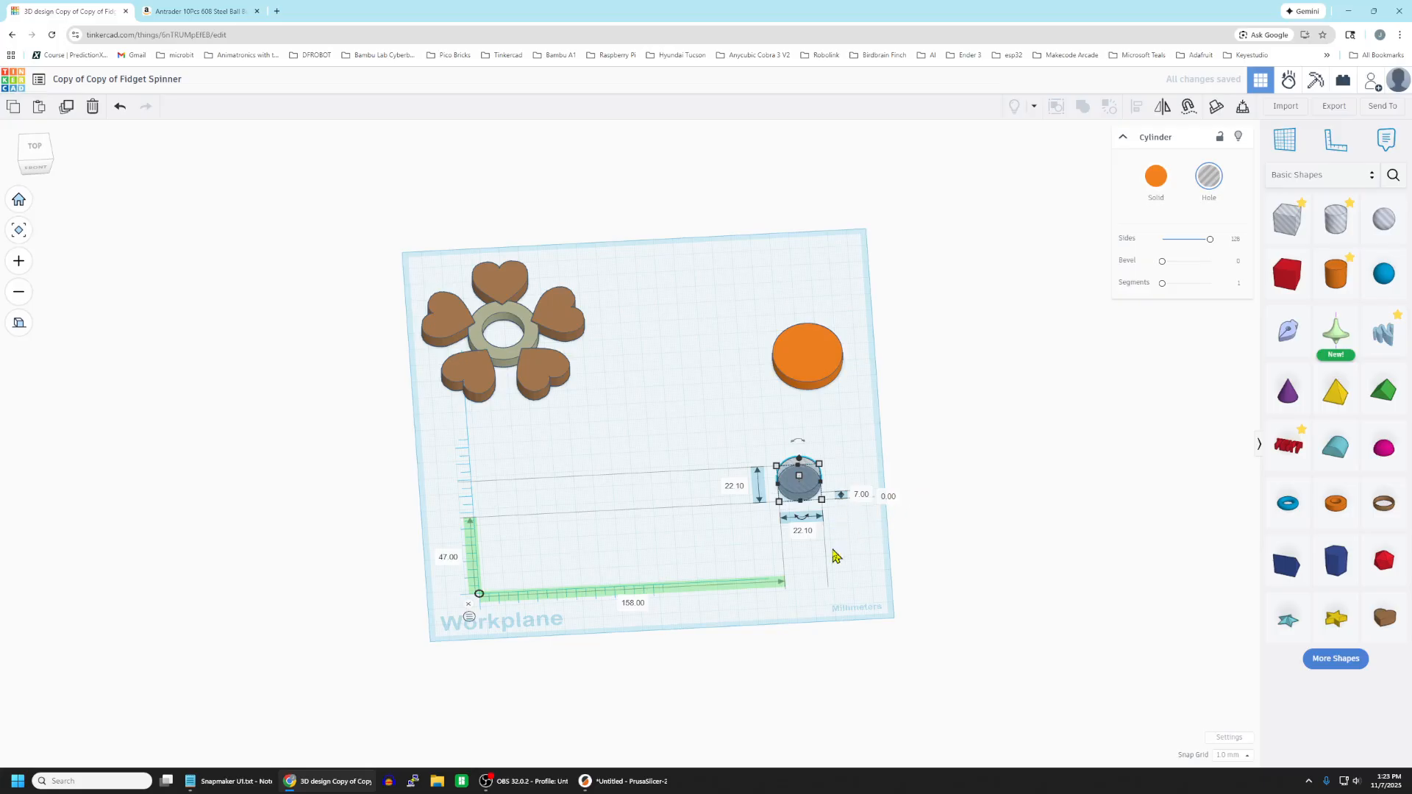
# Centre the hole cylinder on the 36 mm cylinder and group them into a ring placed nearer the middle of the workplane.
pyautogui.moveTo(817, 480); pyautogui.dragTo(823, 358)
pyautogui.click(838, 307)
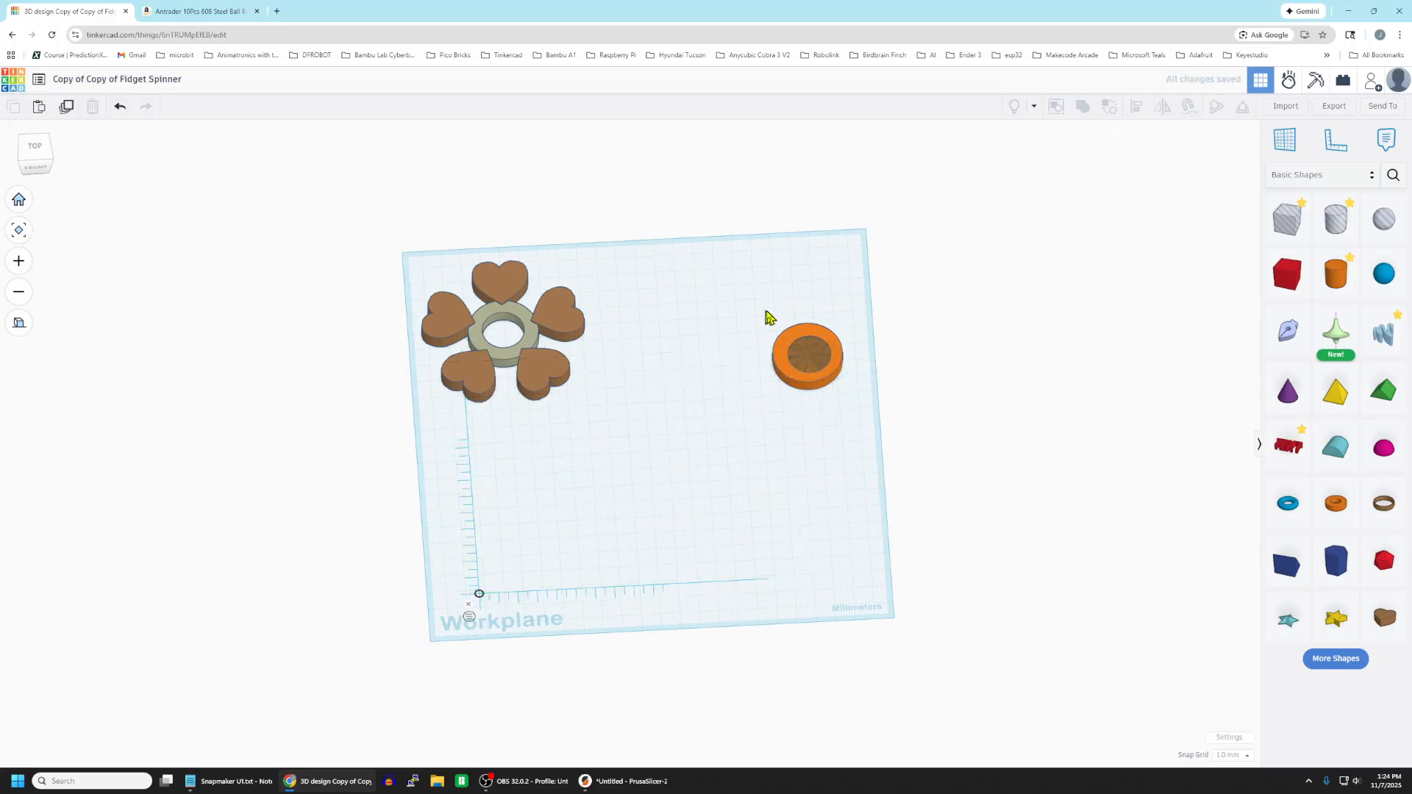
pyautogui.moveTo(768, 318); pyautogui.dragTo(859, 414)
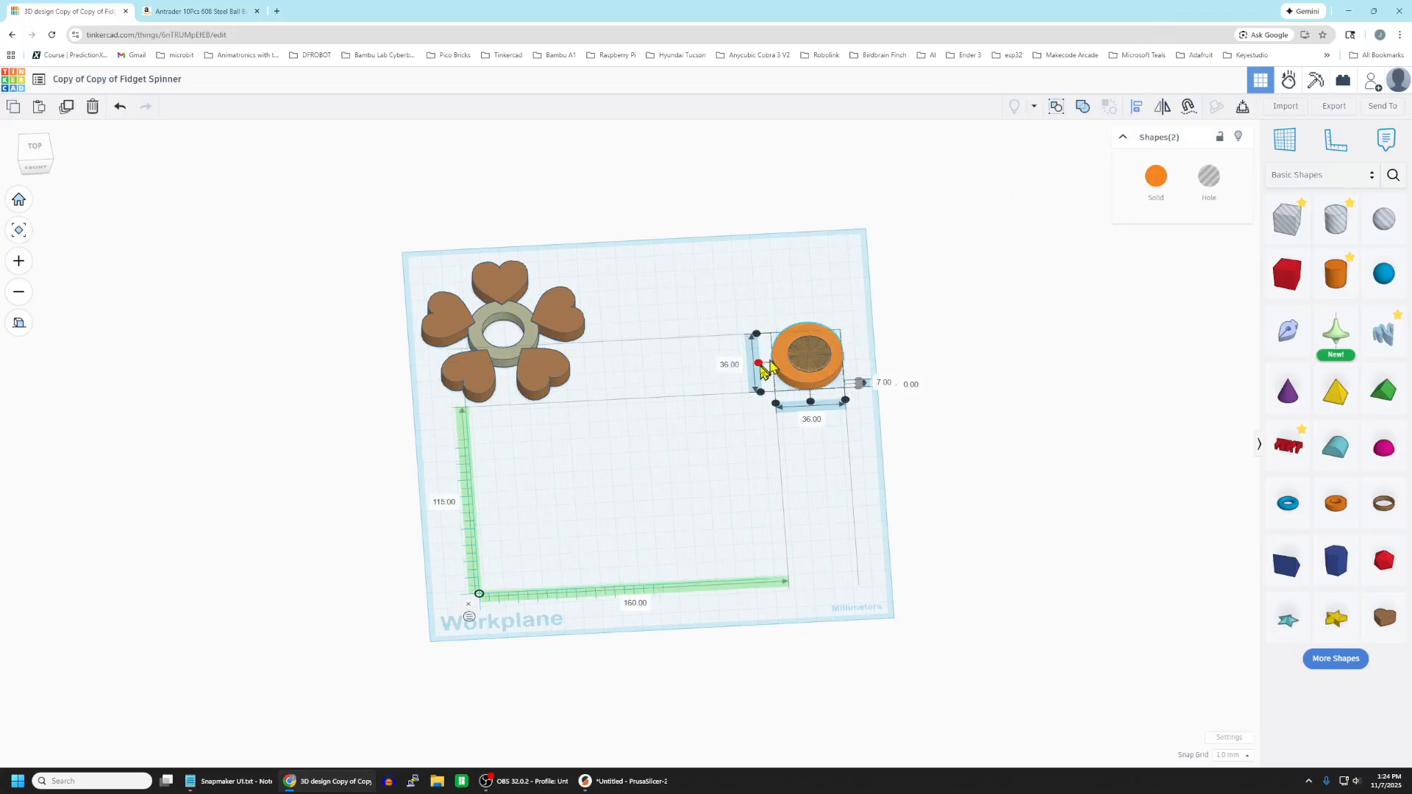
pyautogui.click(820, 405)
pyautogui.moveTo(766, 316); pyautogui.dragTo(853, 415)
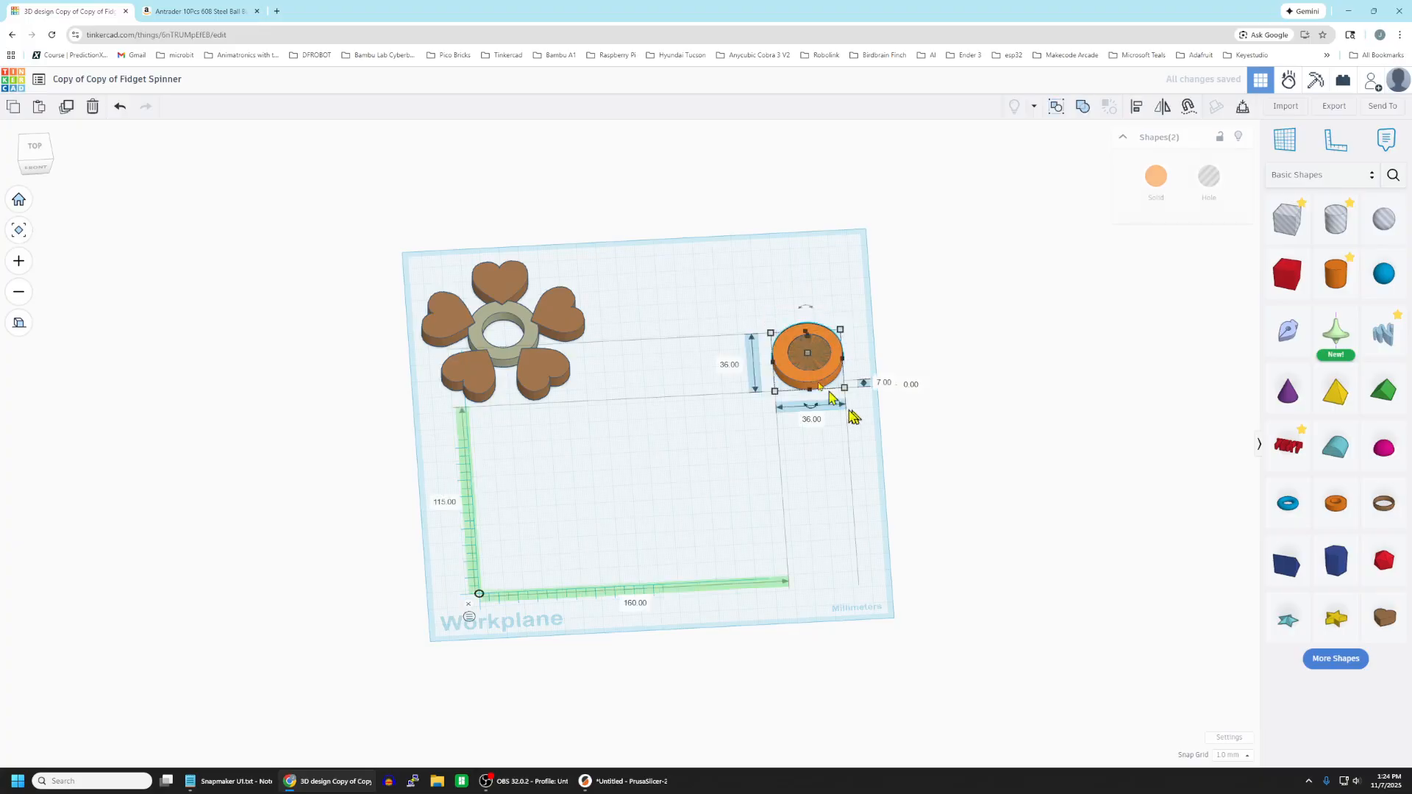
pyautogui.click(1136, 106)
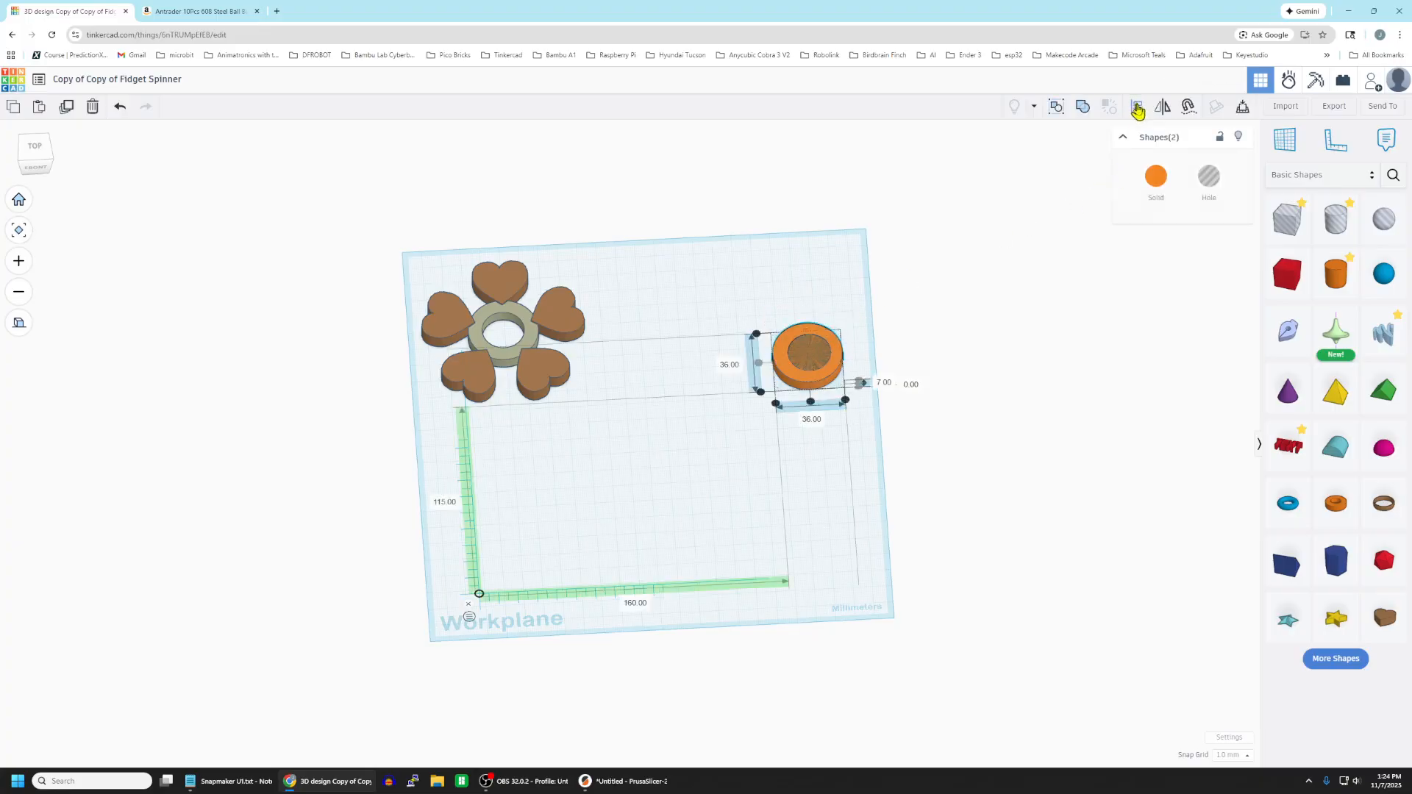
pyautogui.click(810, 404)
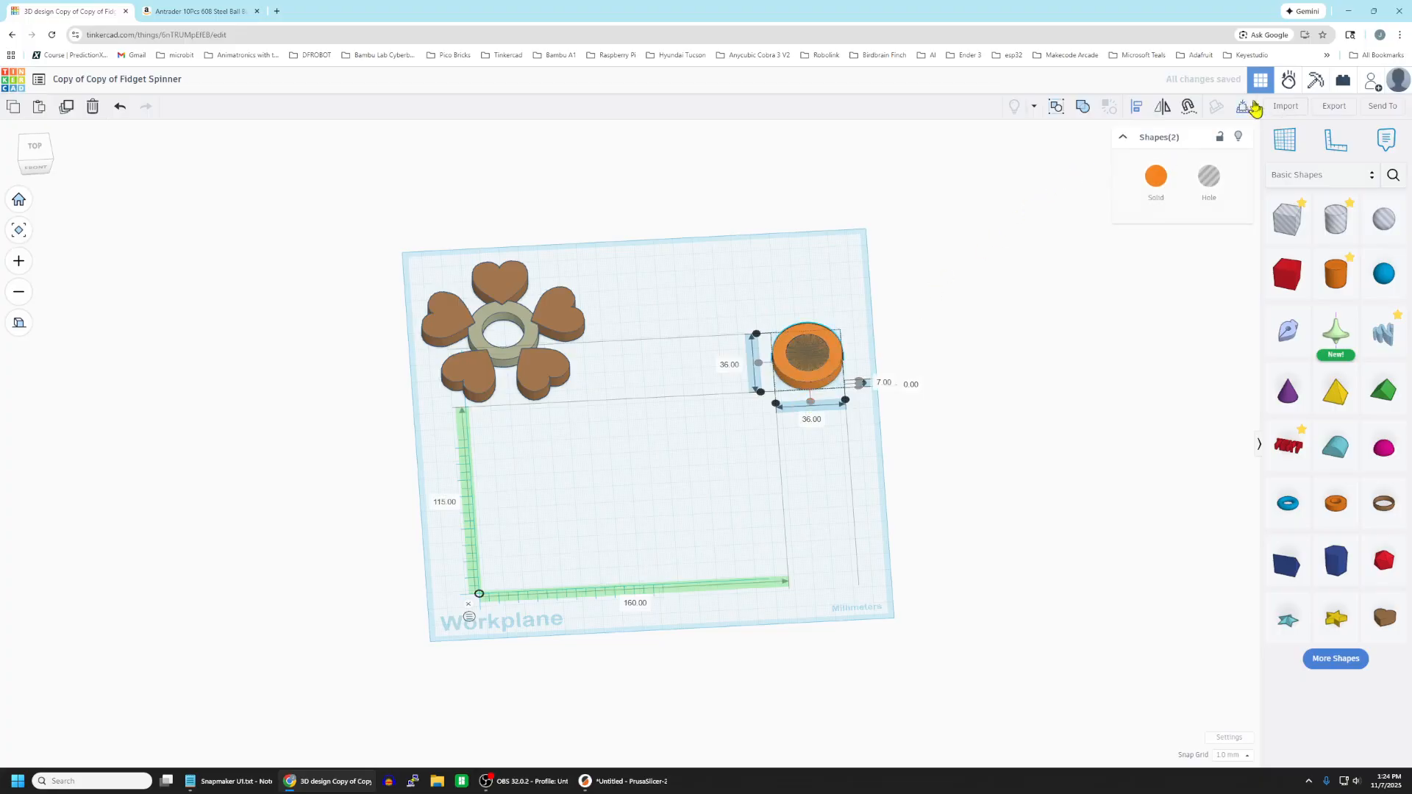
pyautogui.click(1086, 107)
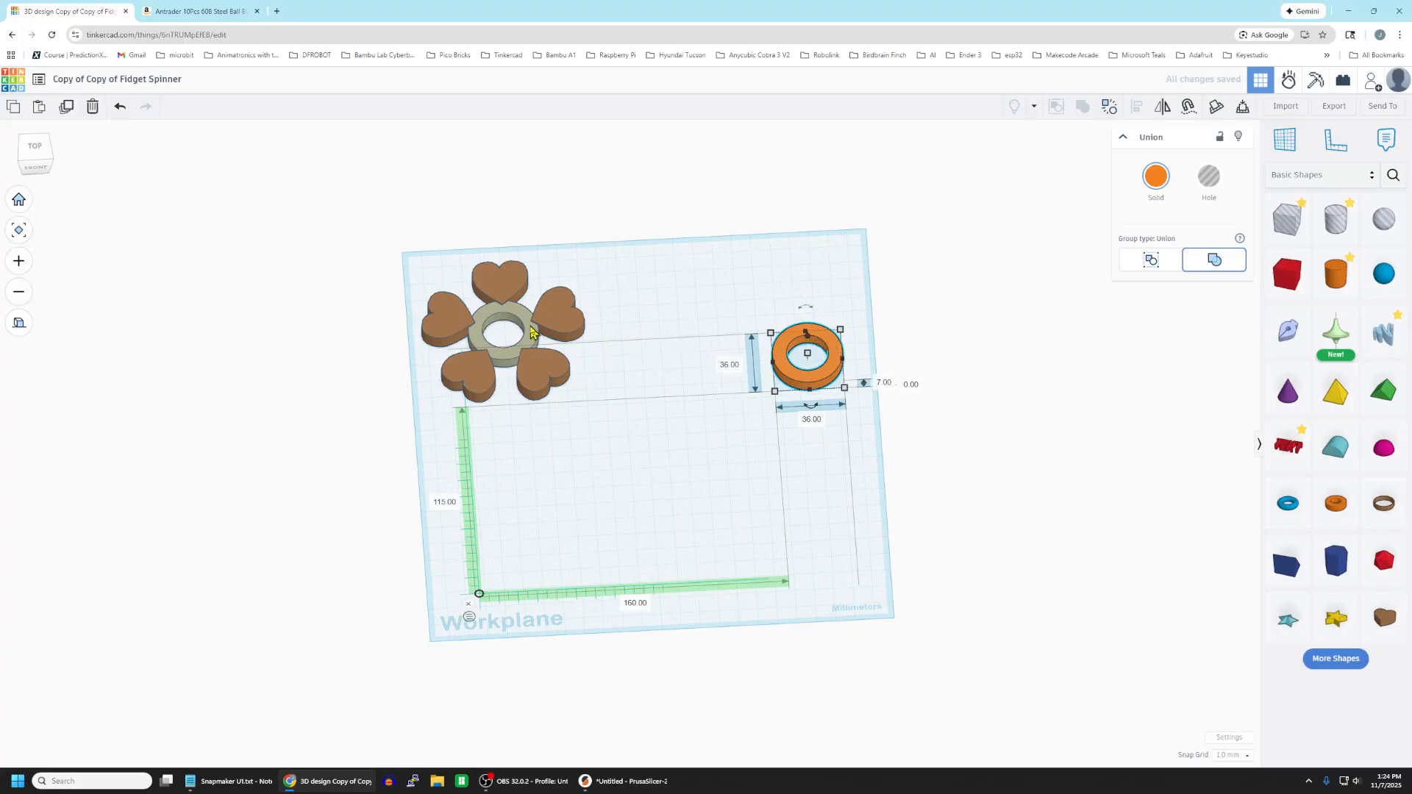
pyautogui.moveTo(835, 359); pyautogui.dragTo(777, 402)
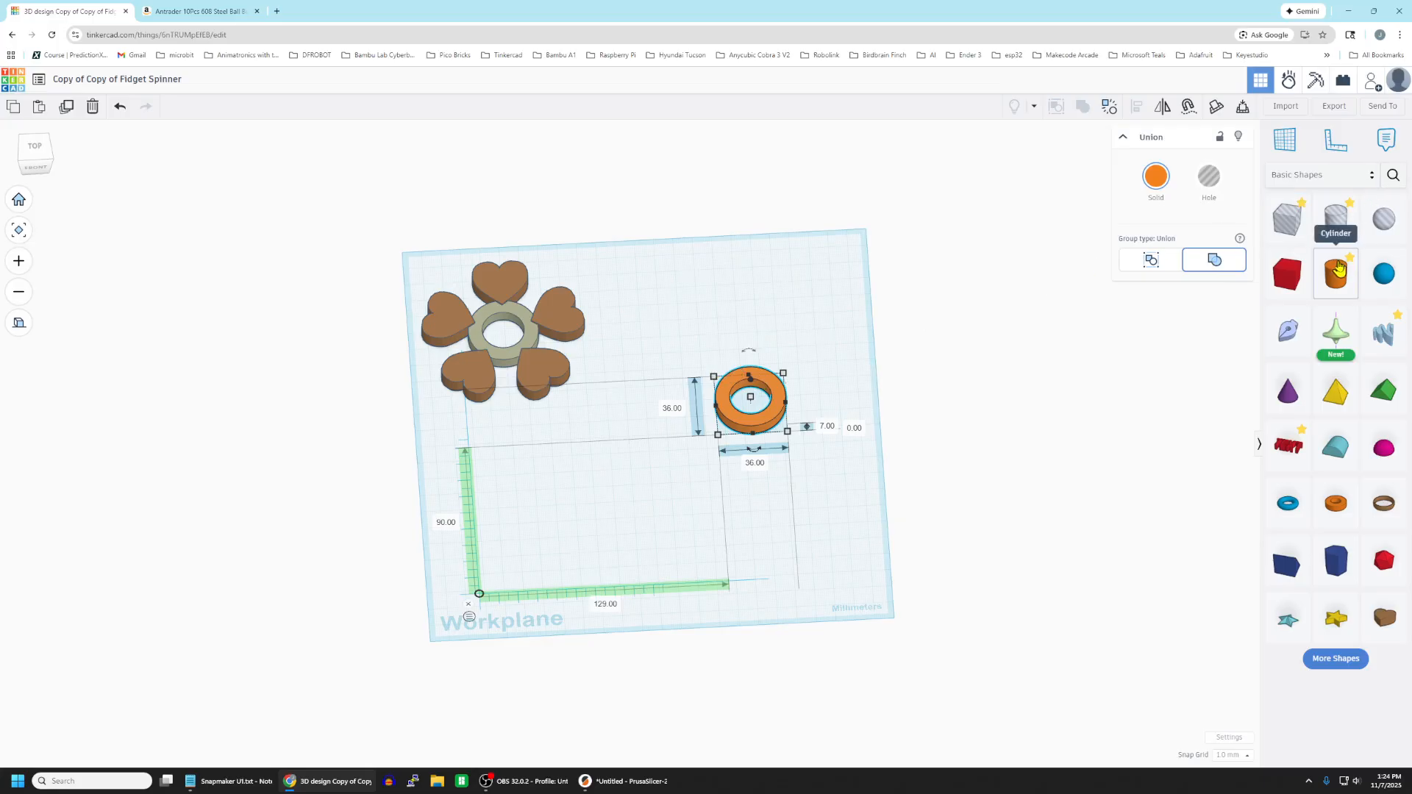
# Add a second cylinder with 128 sides beside the workplane, 95 mm in diameter and 7 mm high.
pyautogui.moveTo(1339, 268); pyautogui.dragTo(980, 333)
pyautogui.moveTo(1179, 248); pyautogui.dragTo(1255, 245)
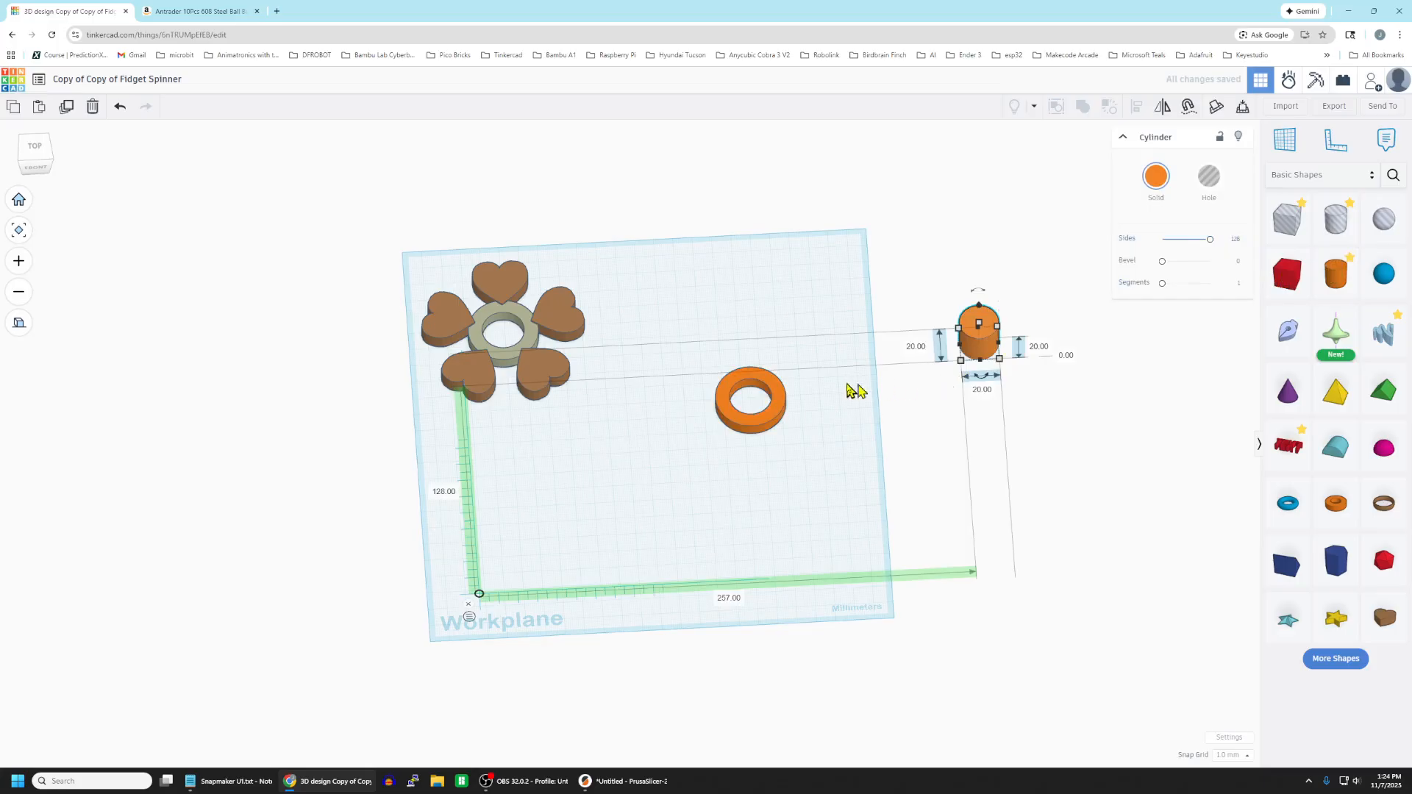
pyautogui.click(918, 346)
pyautogui.write('95')
pyautogui.press('Return')
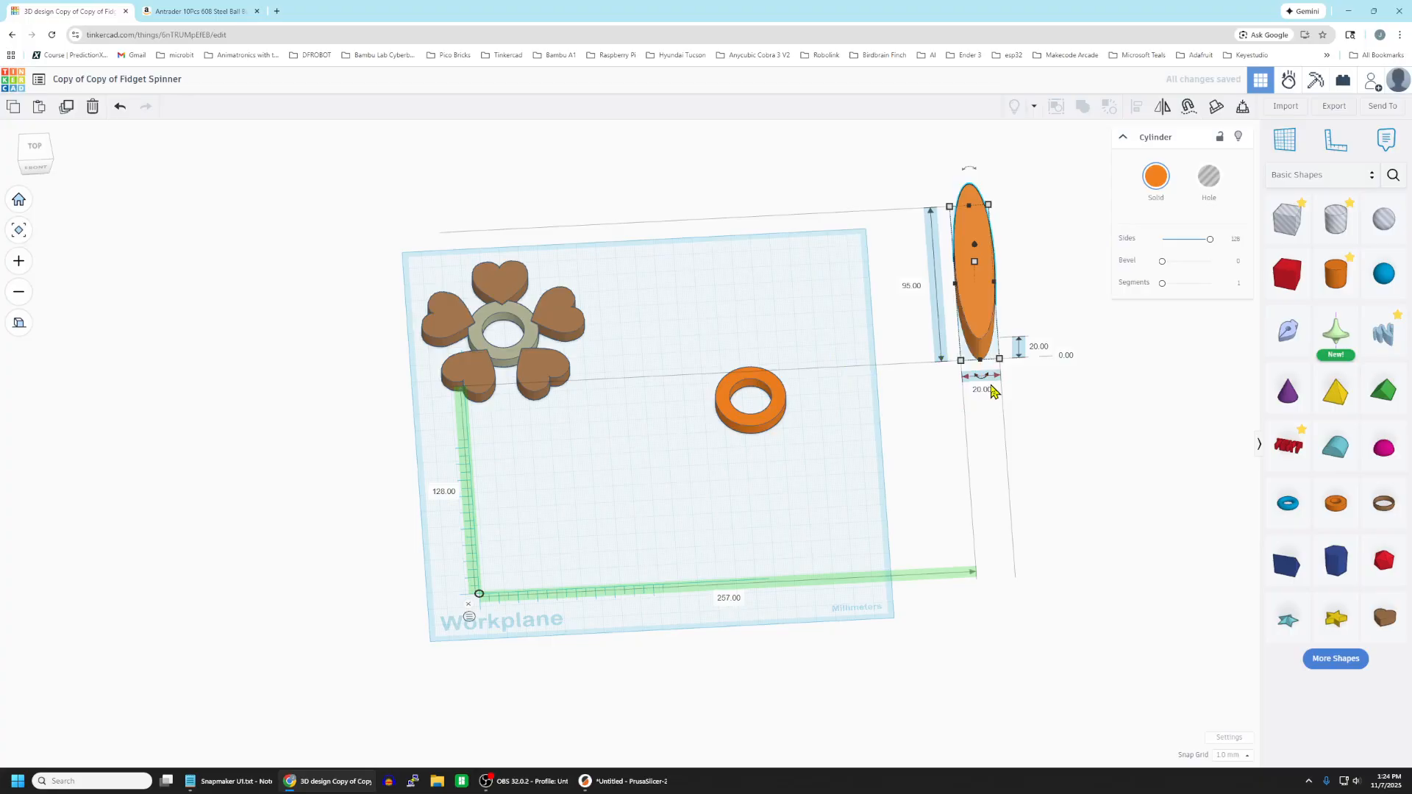
pyautogui.click(991, 388)
pyautogui.write('95')
pyautogui.click(1046, 350)
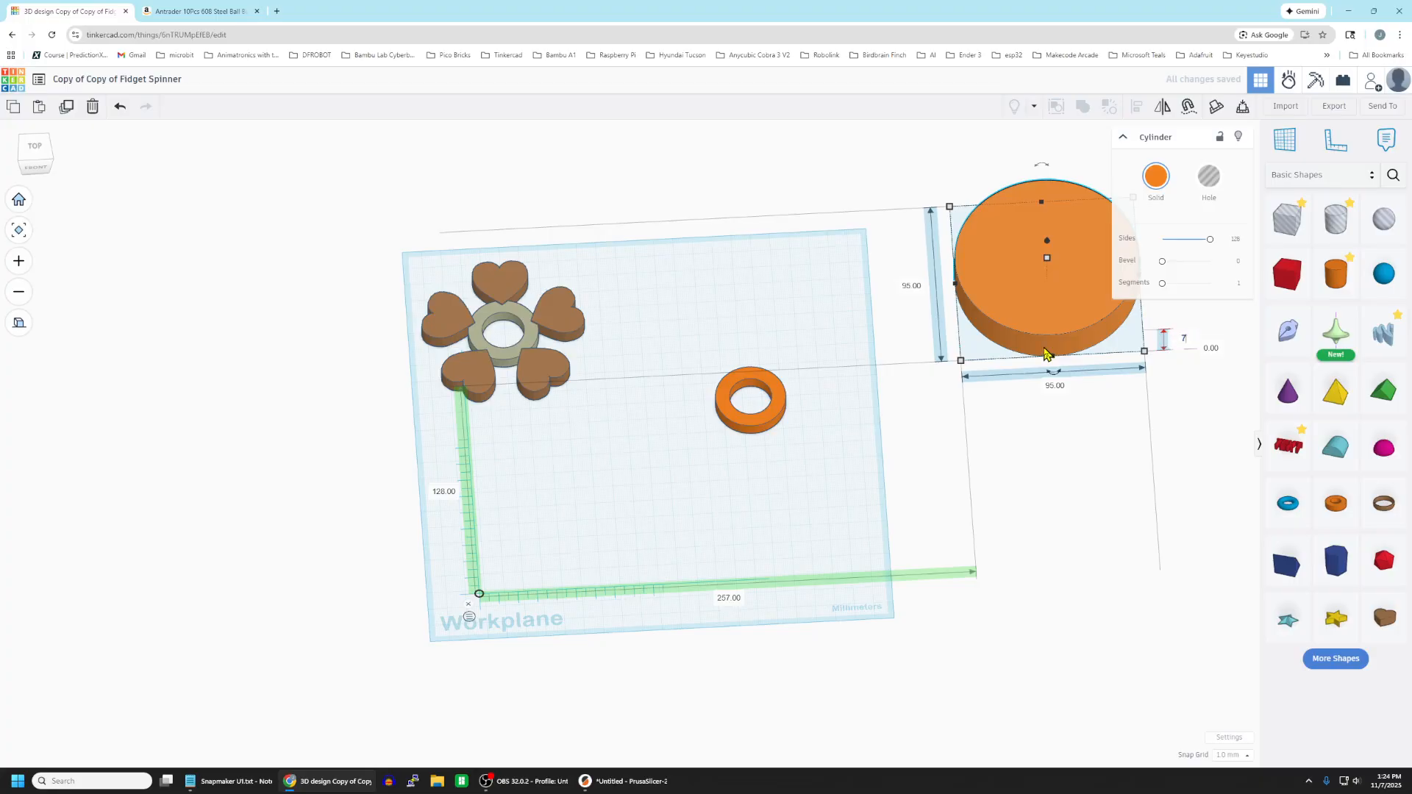
pyautogui.write('7')
pyautogui.press('Return')
pyautogui.moveTo(1040, 318); pyautogui.dragTo(967, 331)
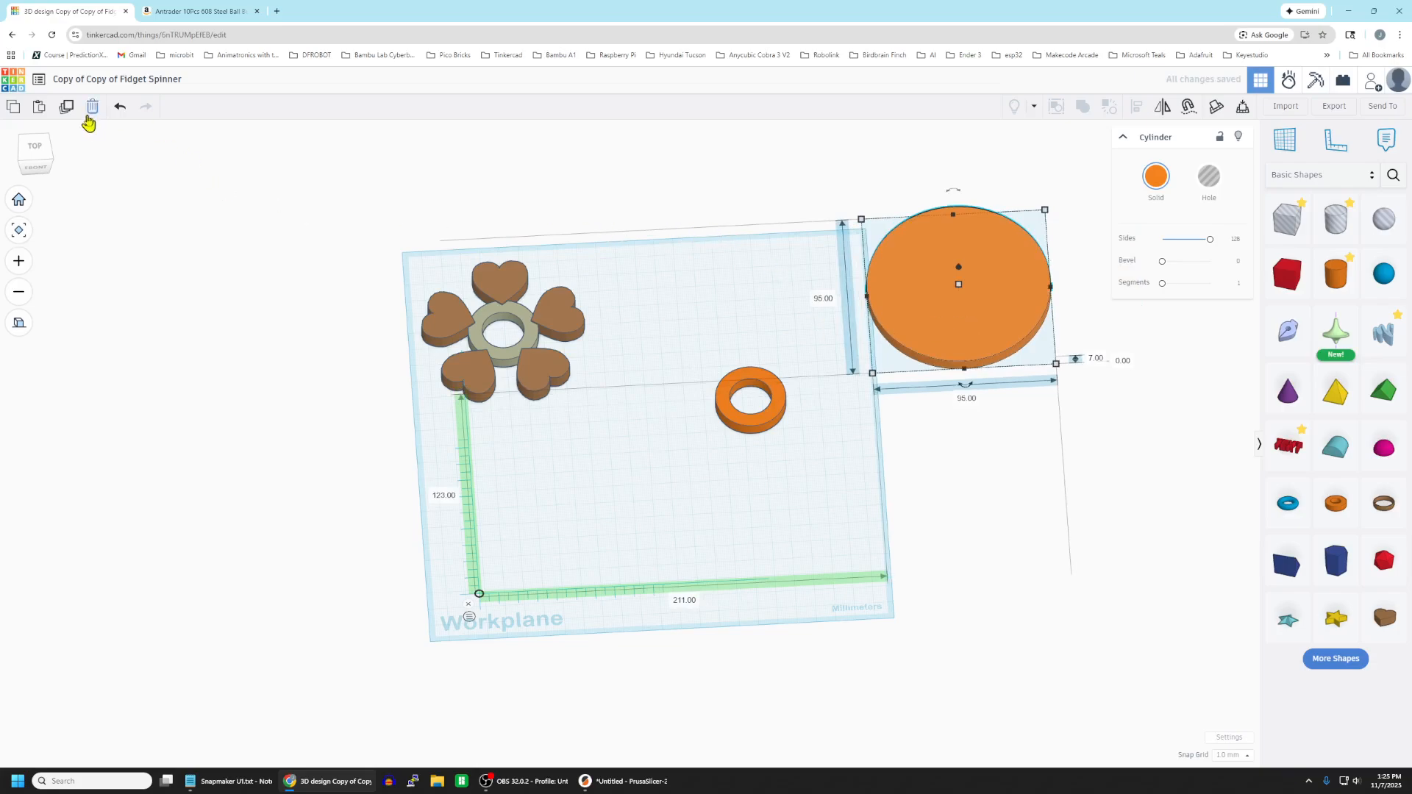
# Make a 90 mm diameter hole cylinder from a duplicate of the 95 mm cylinder, placed in front of it.
pyautogui.click(66, 109)
pyautogui.moveTo(957, 348); pyautogui.dragTo(994, 538)
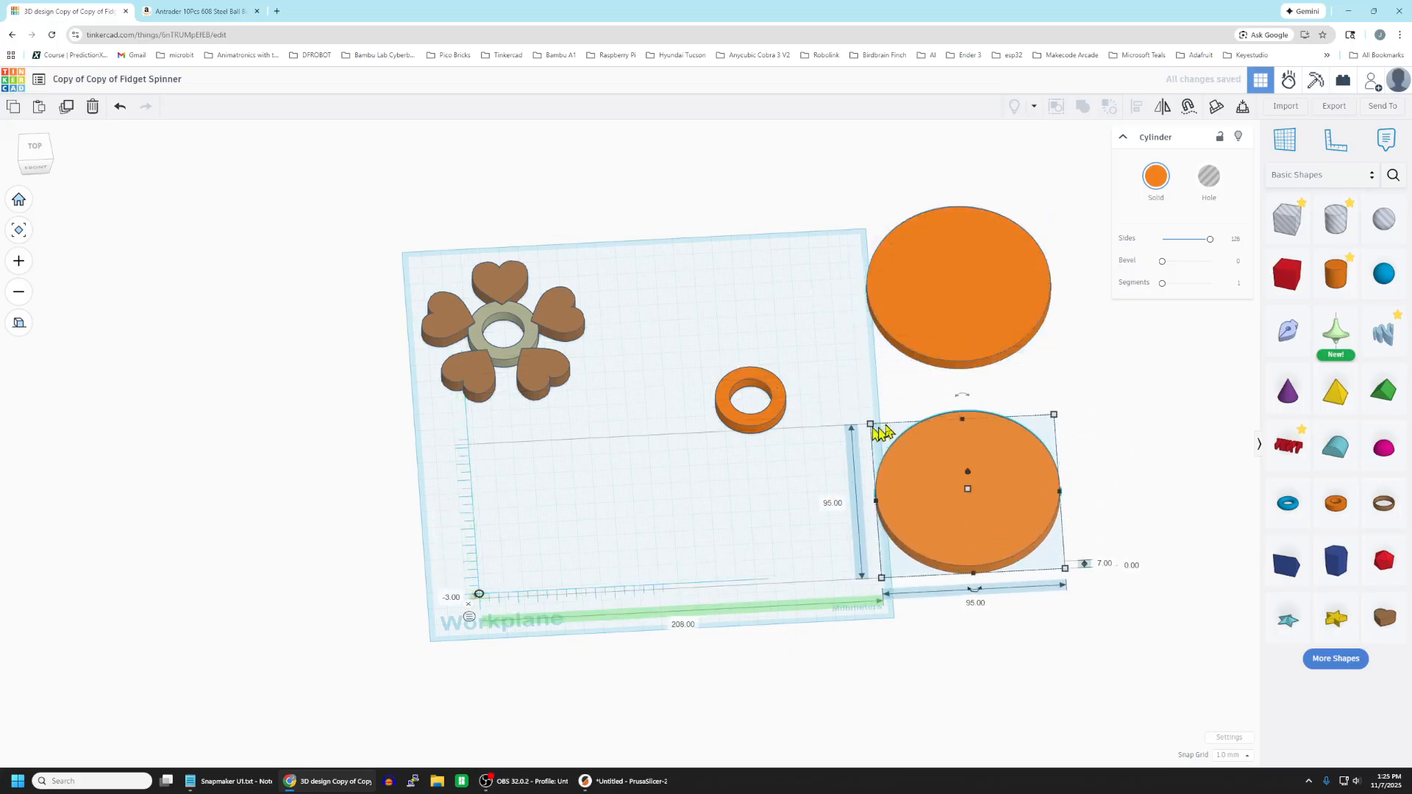
pyautogui.click(821, 513)
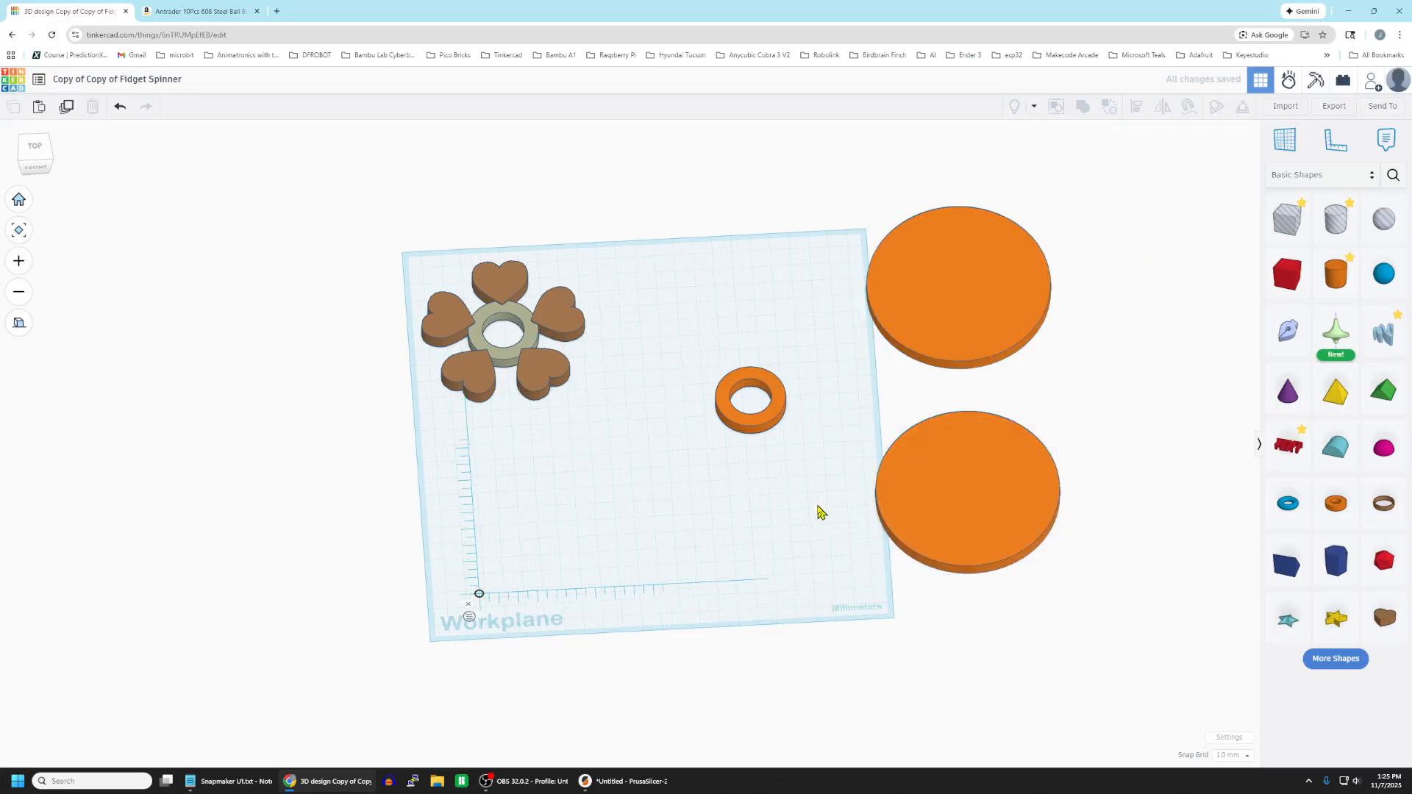
pyautogui.click(949, 487)
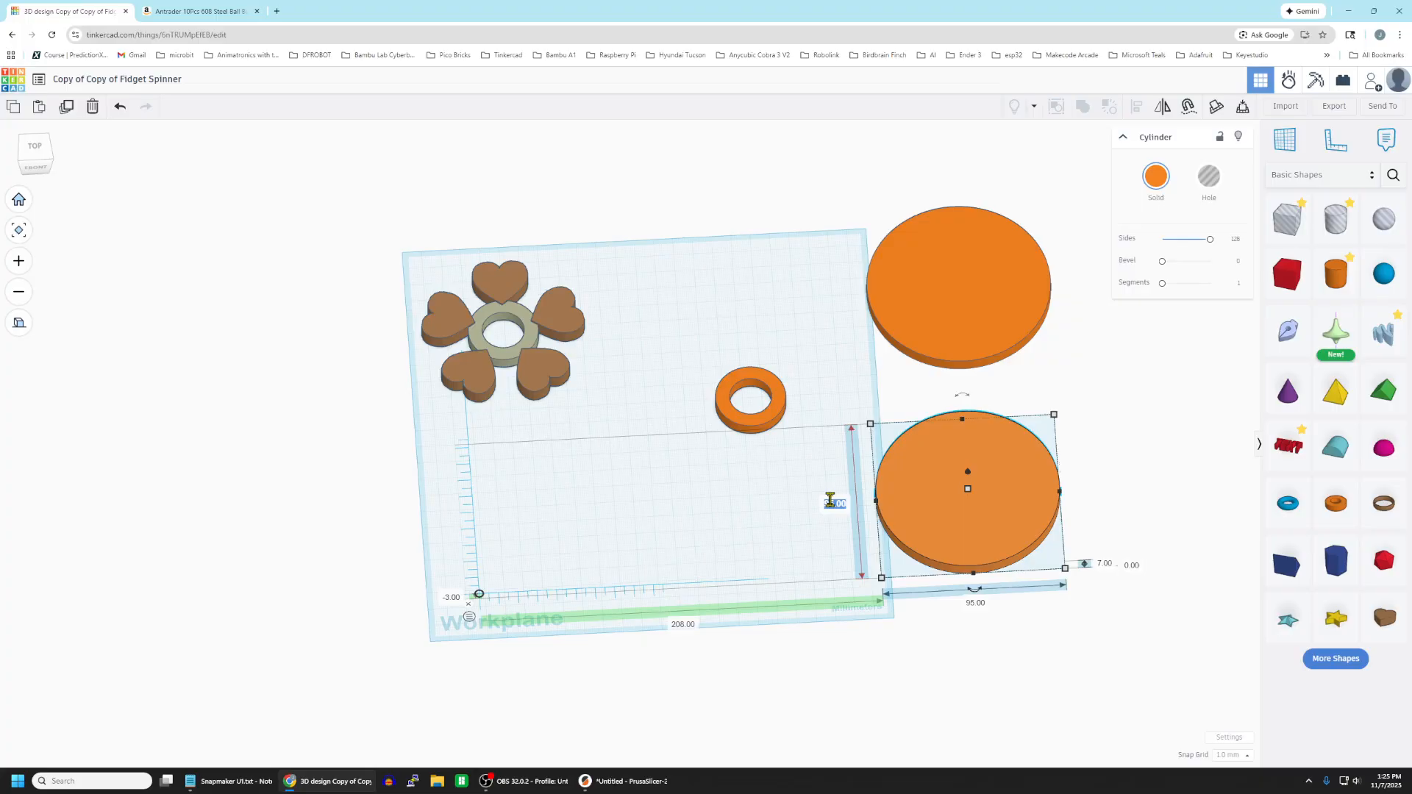
pyautogui.click(976, 603)
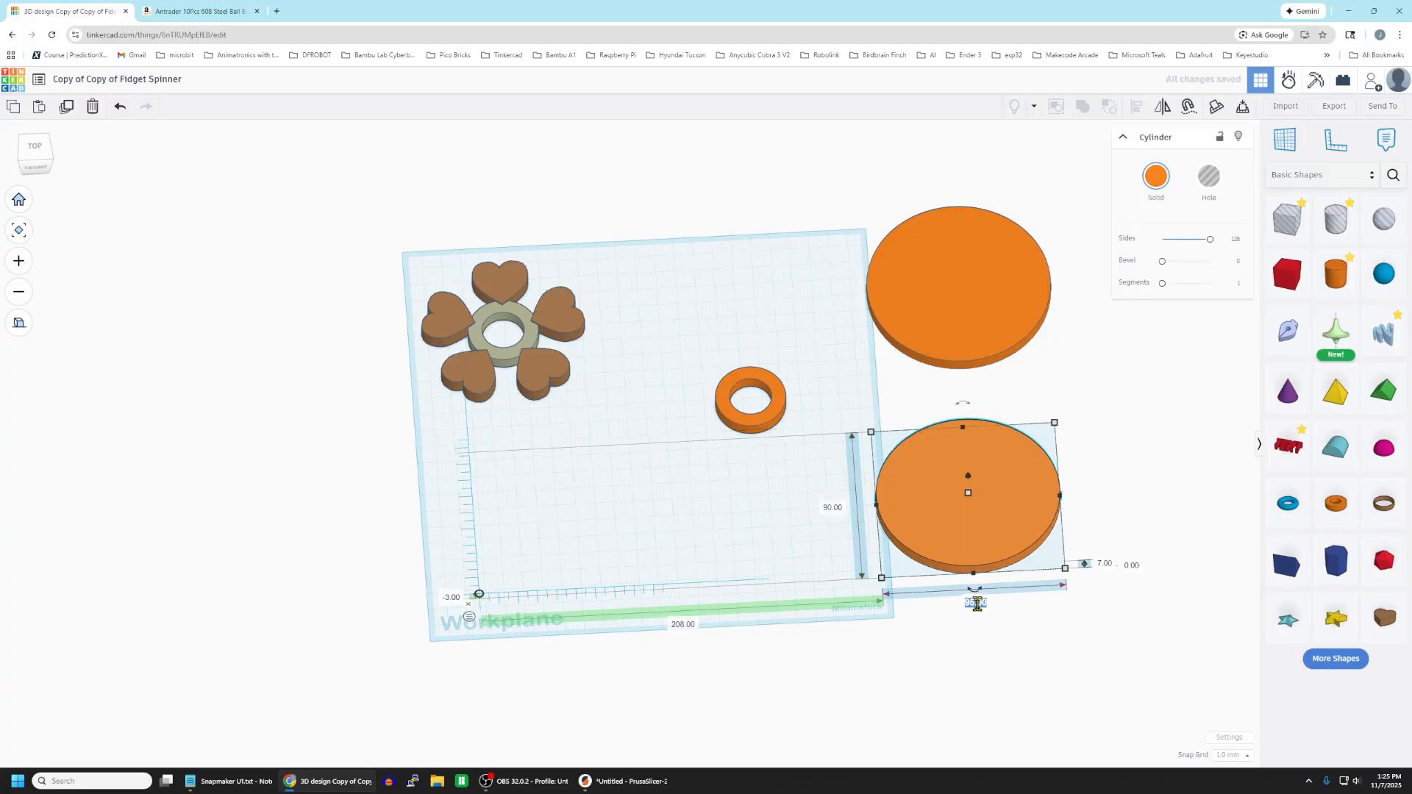
pyautogui.write('90')
pyautogui.press('Return')
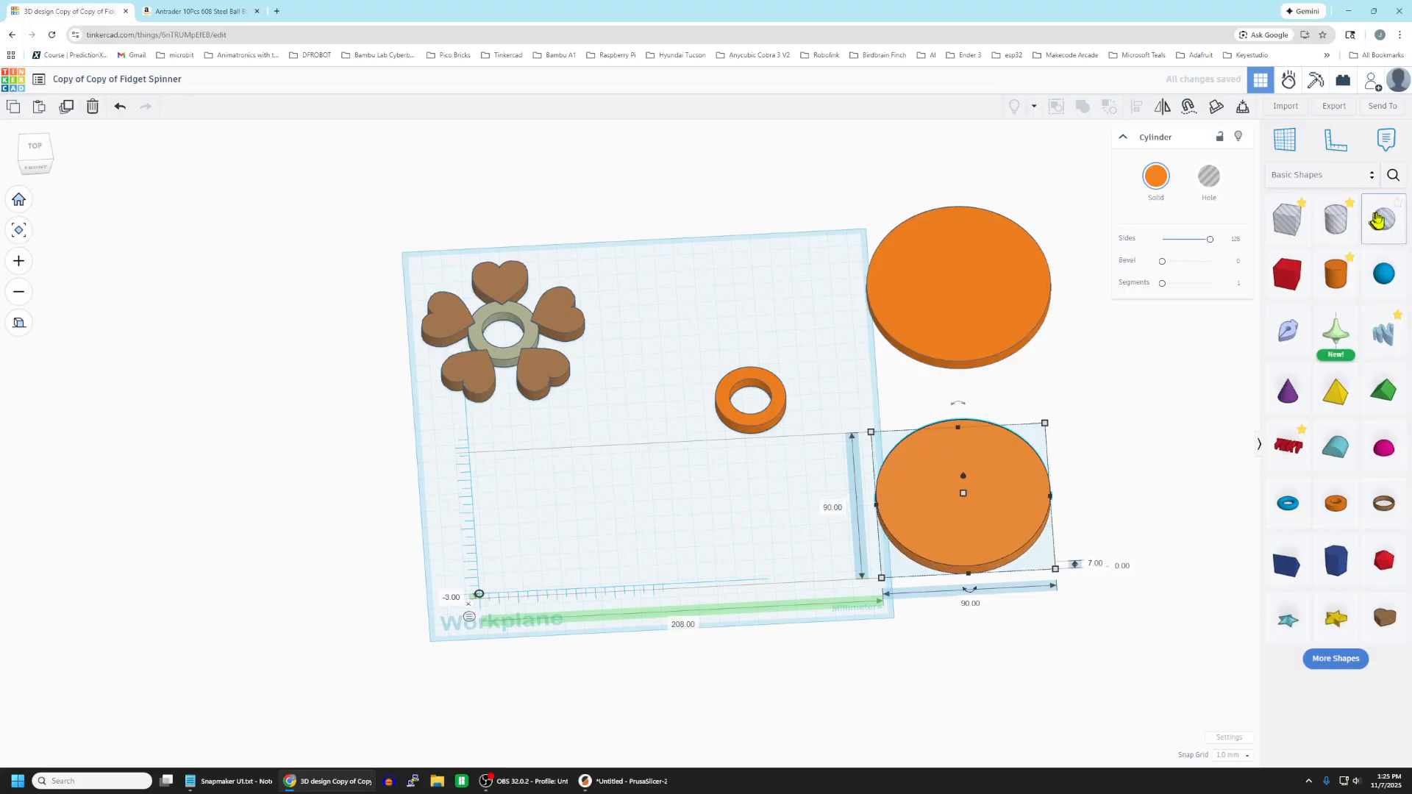
pyautogui.click(1210, 180)
# Centre the 90 mm hole on the 95 mm cylinder and group them into a thin ring.
pyautogui.moveTo(1036, 503); pyautogui.dragTo(1038, 309)
pyautogui.click(1123, 371)
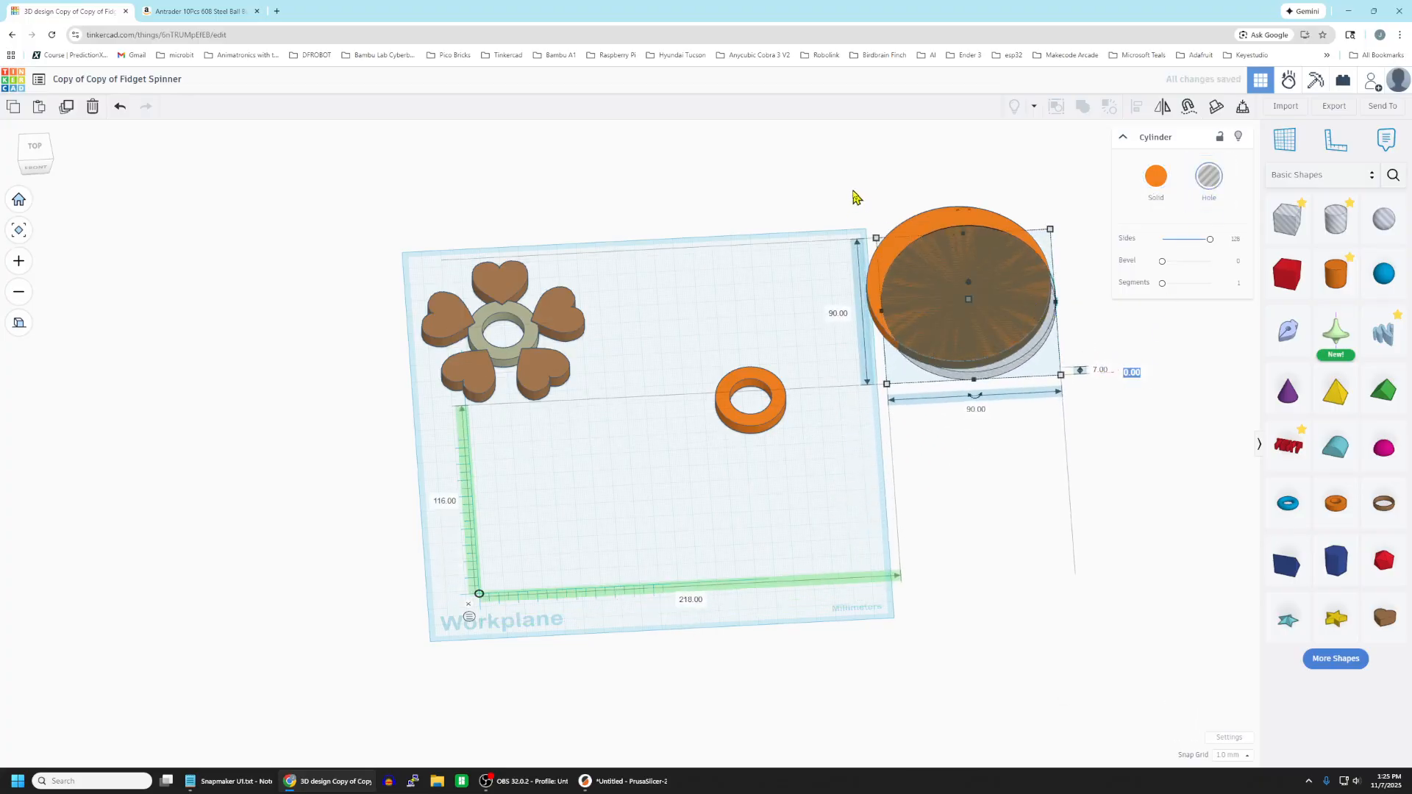
pyautogui.moveTo(855, 195); pyautogui.dragTo(1085, 412)
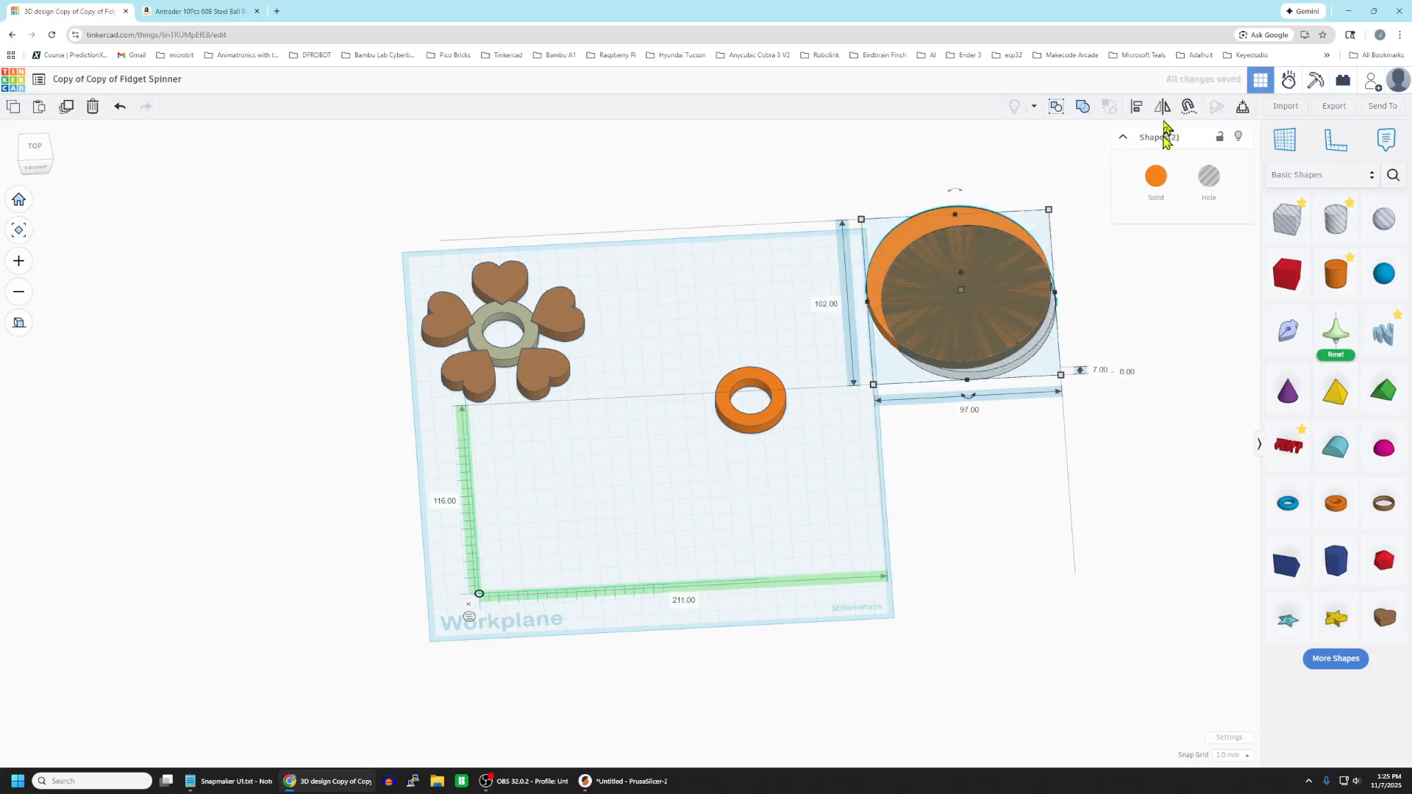
pyautogui.click(1137, 106)
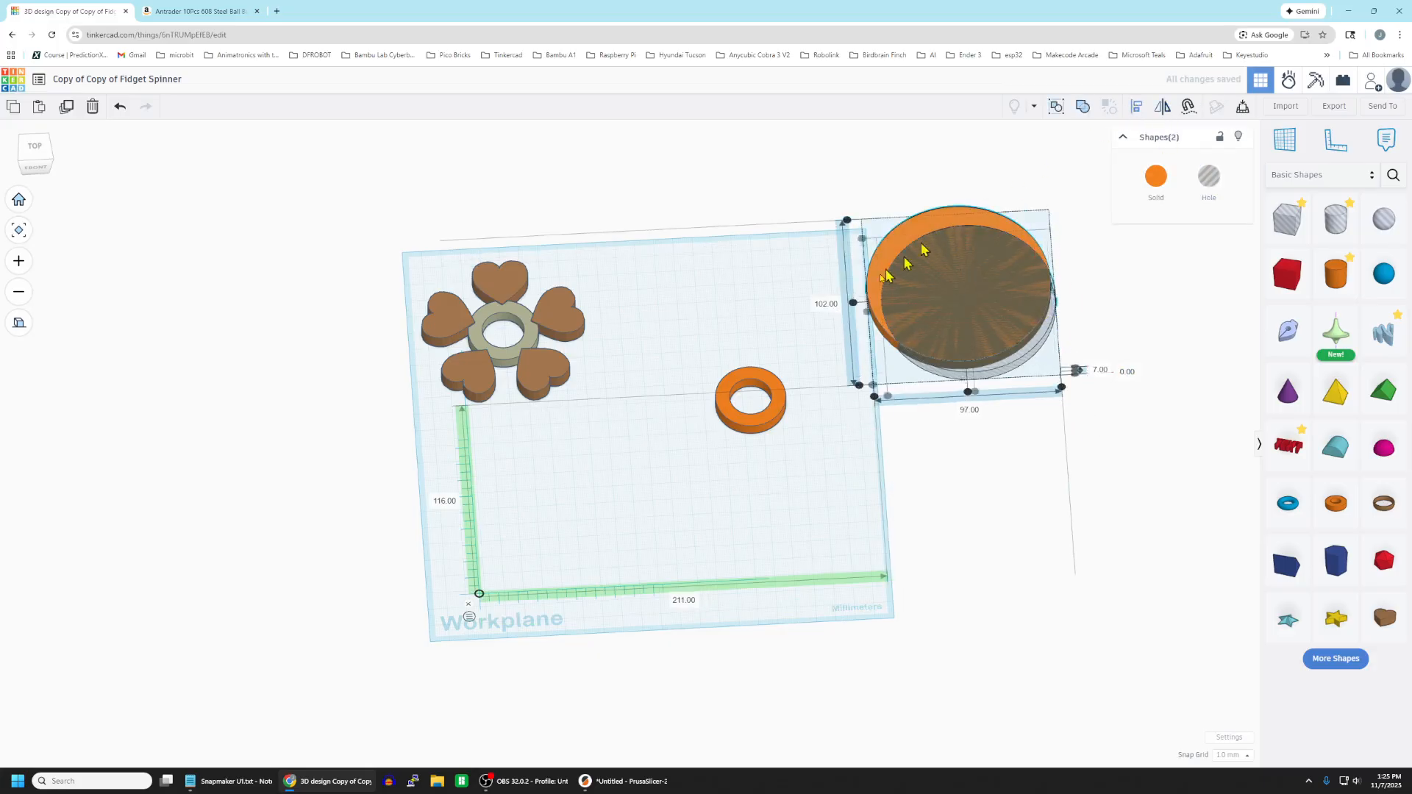
pyautogui.click(854, 303)
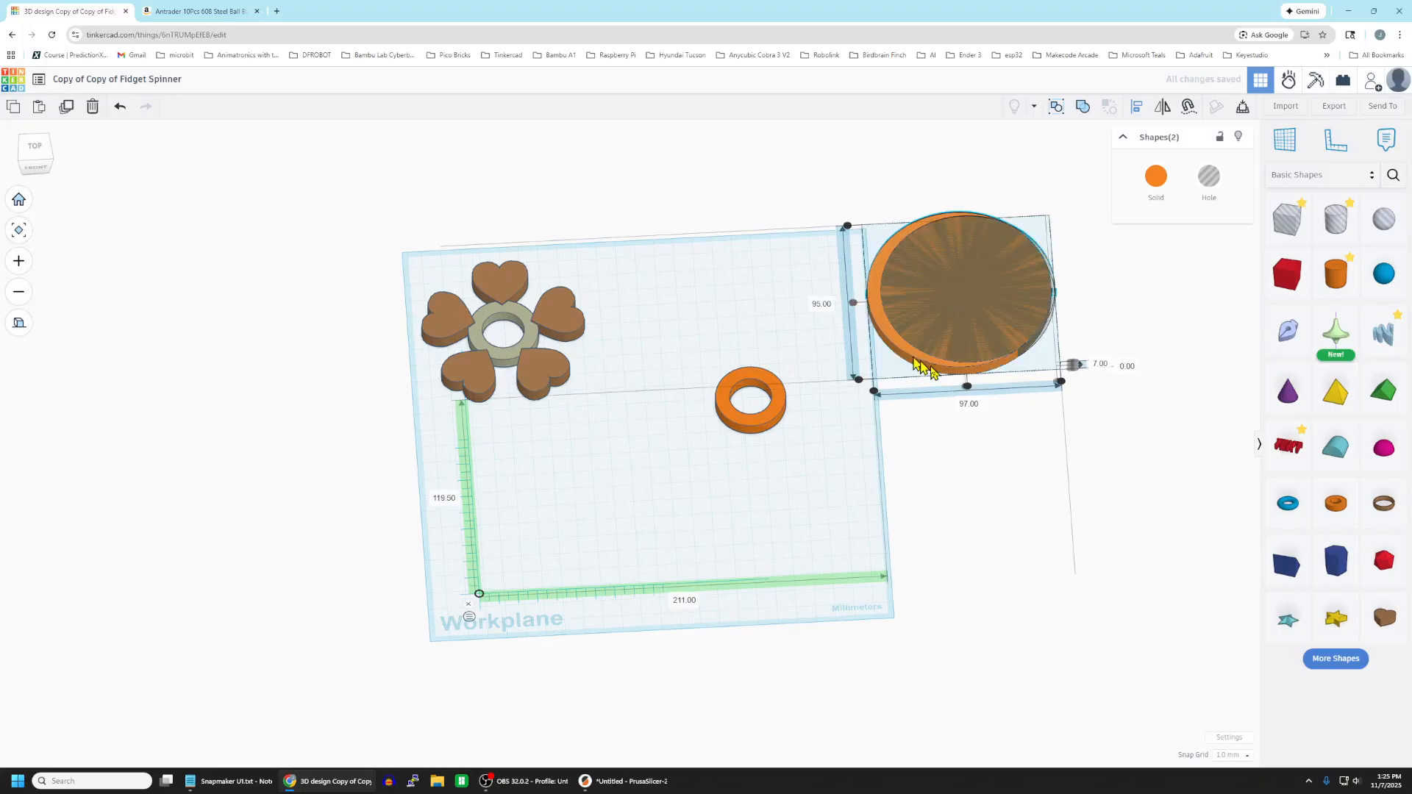
pyautogui.click(968, 387)
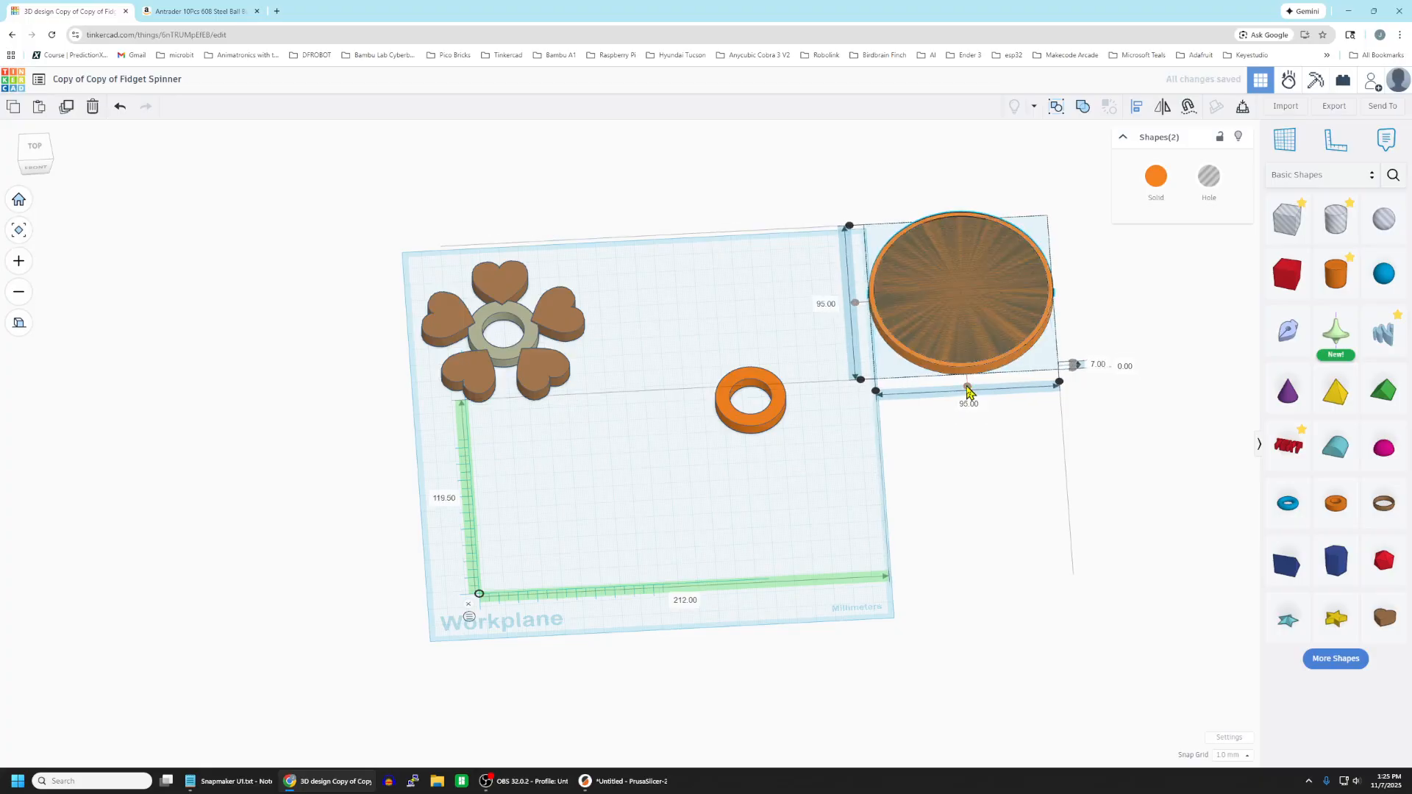
pyautogui.click(1082, 107)
pyautogui.click(1091, 471)
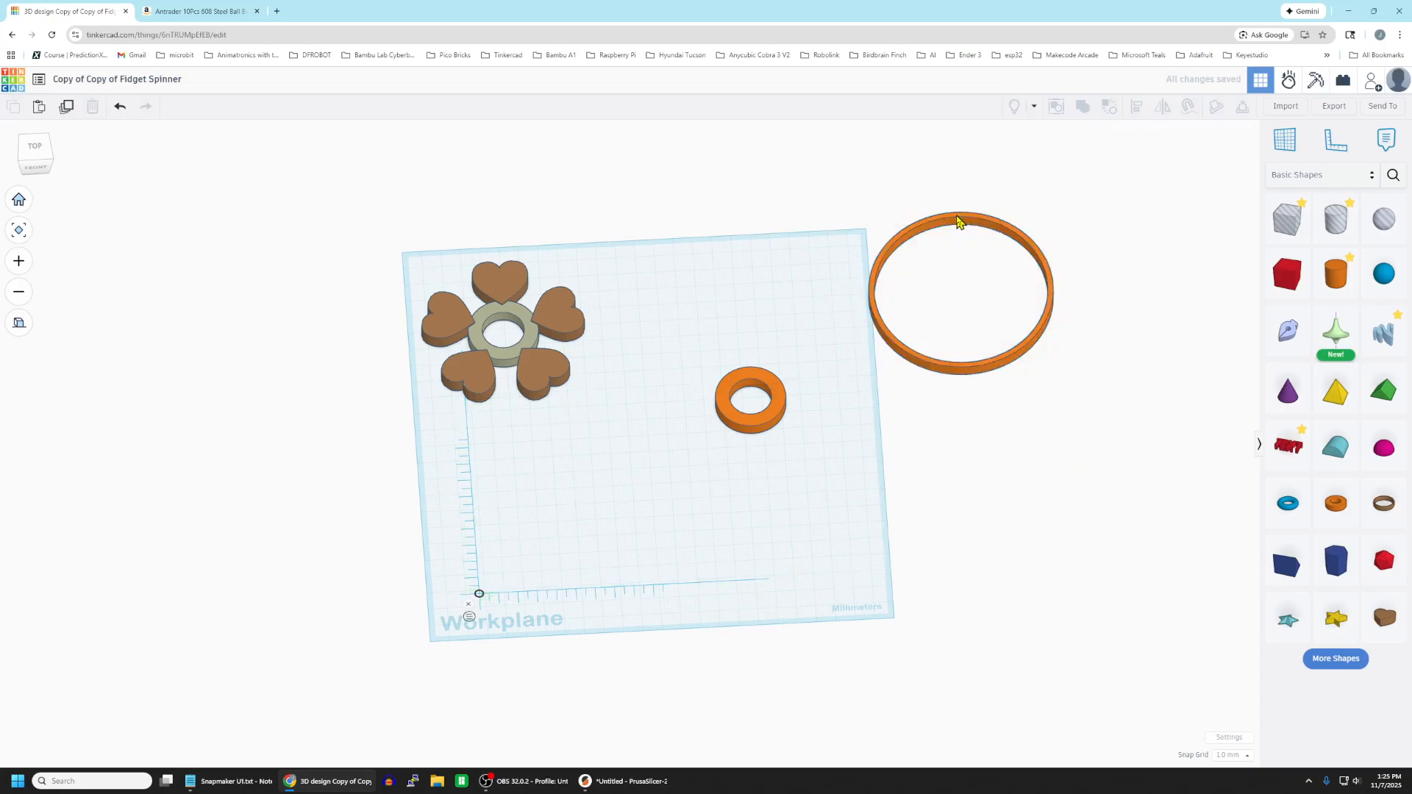
# Centre the 95 mm ring and the small 36 mm ring on each other on the workplane and group them.
pyautogui.moveTo(958, 219); pyautogui.dragTo(748, 324)
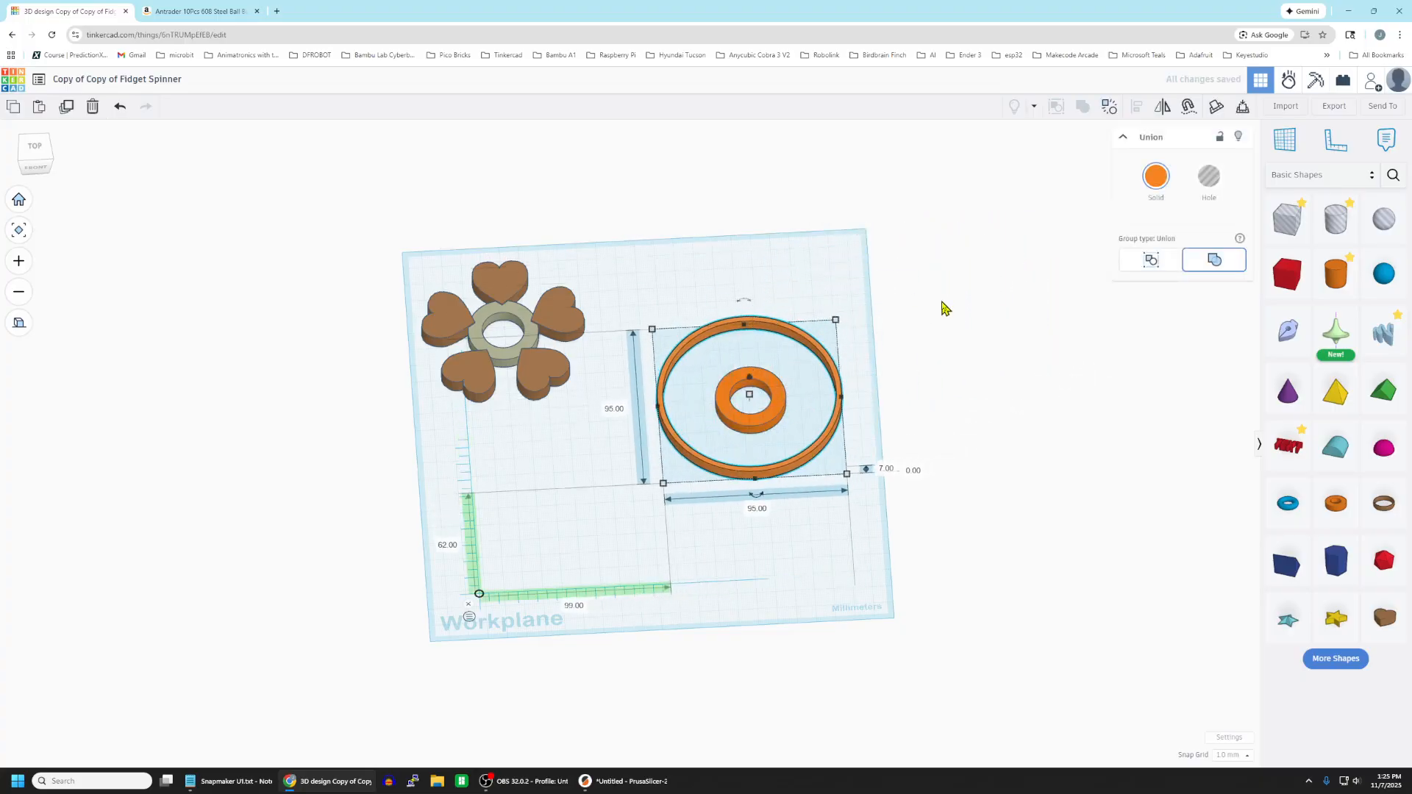
pyautogui.click(940, 308)
pyautogui.moveTo(647, 299); pyautogui.dragTo(879, 521)
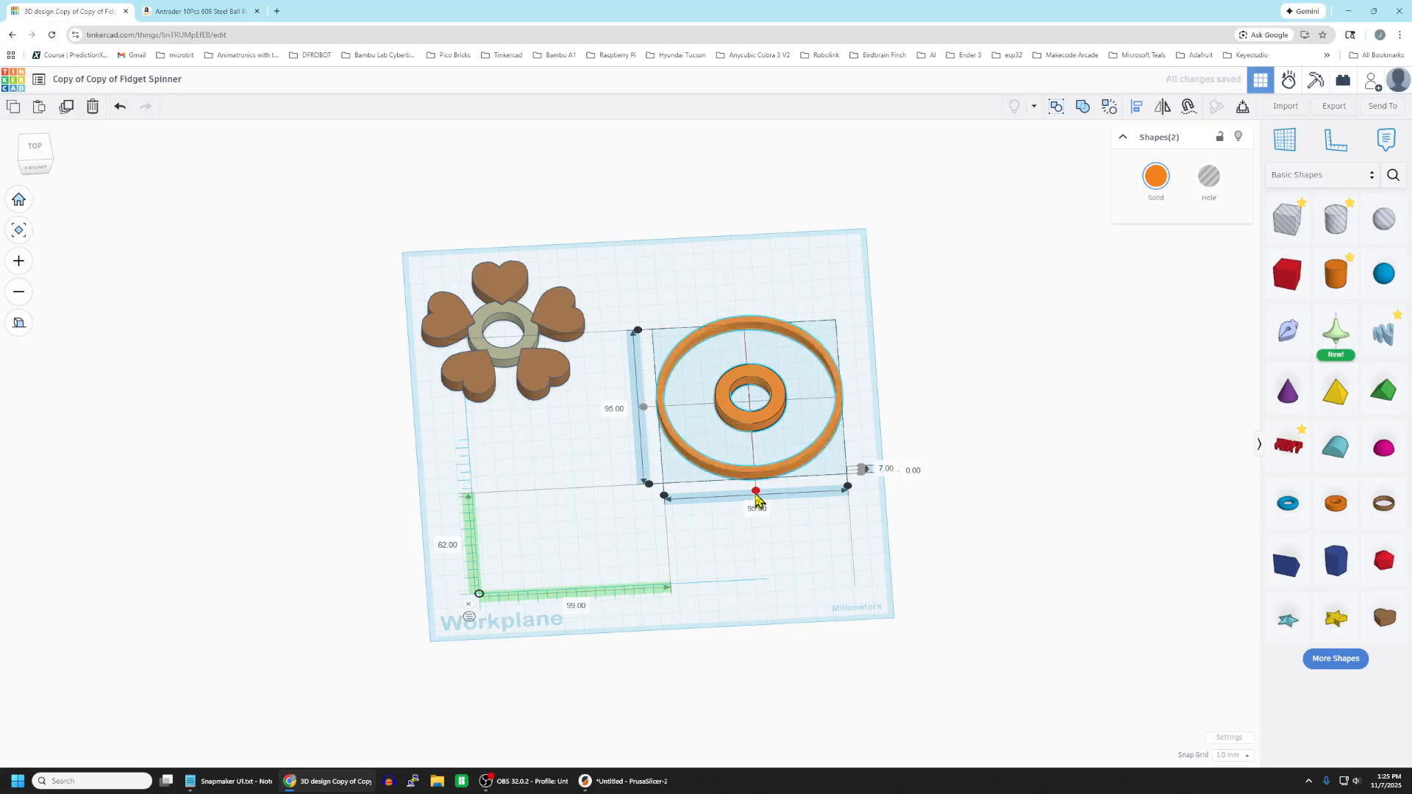
pyautogui.click(1086, 105)
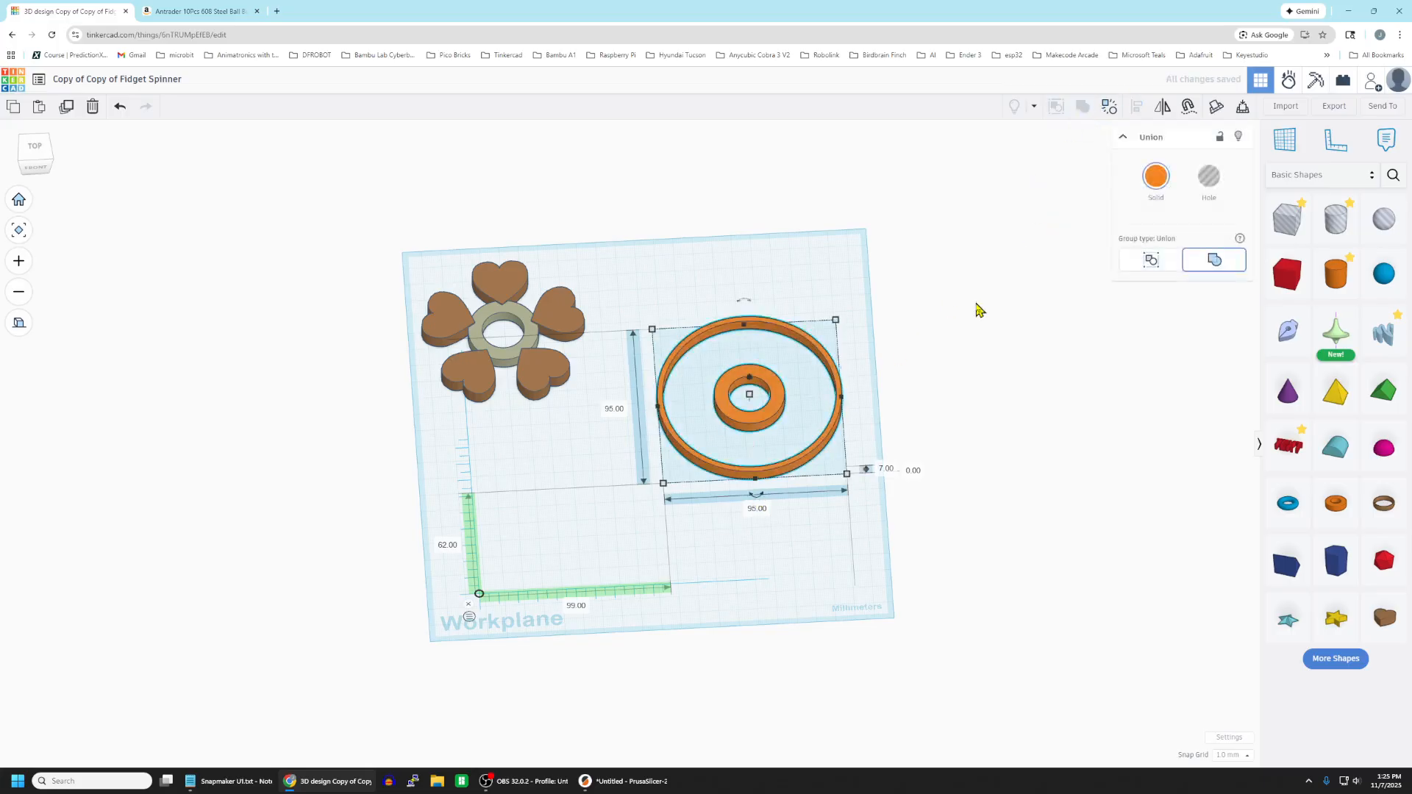
pyautogui.click(800, 370)
pyautogui.click(774, 383)
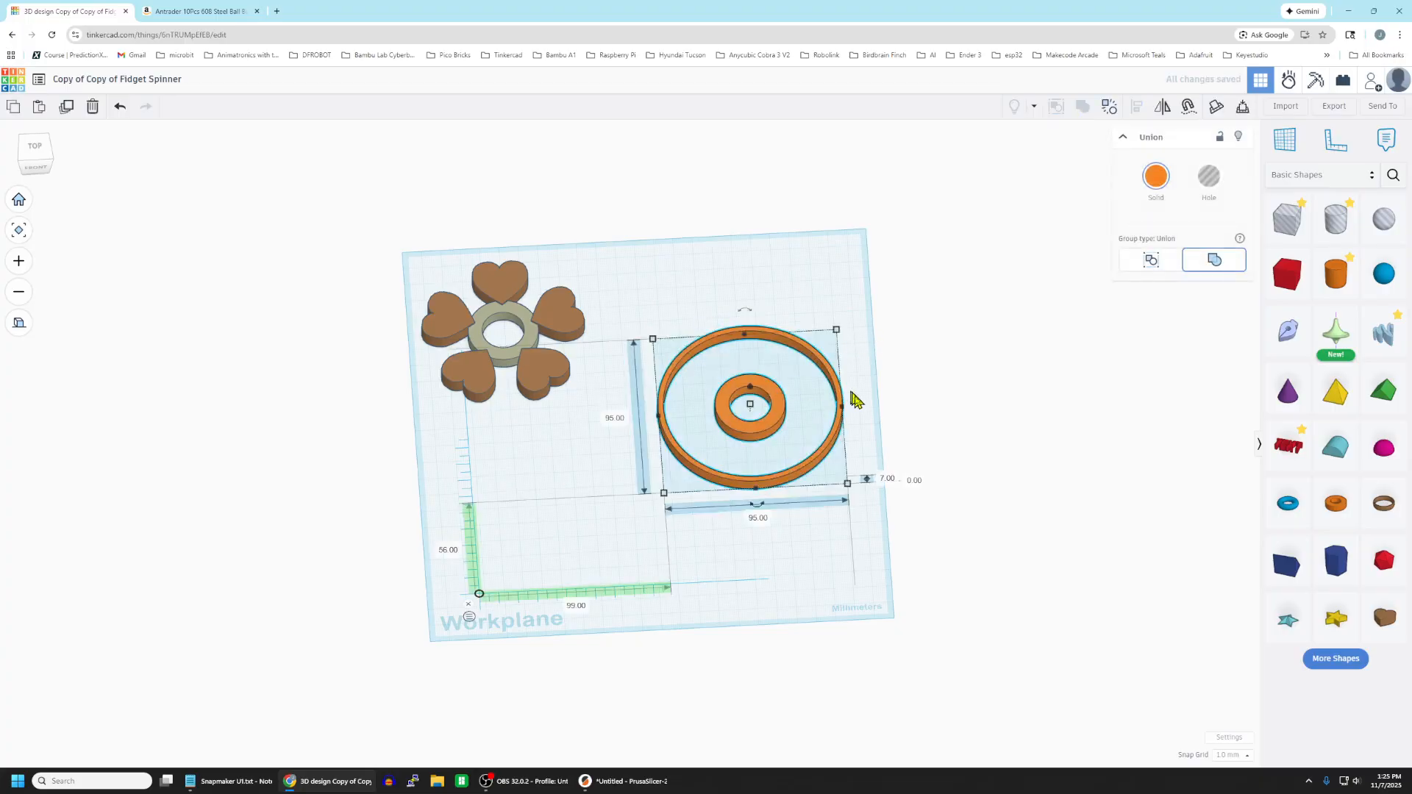
# Add a heart shape and place it between the outer ring and the hub, its tip overlapping the back of the hub ring.
pyautogui.moveTo(956, 429); pyautogui.dragTo(931, 469, button='right')
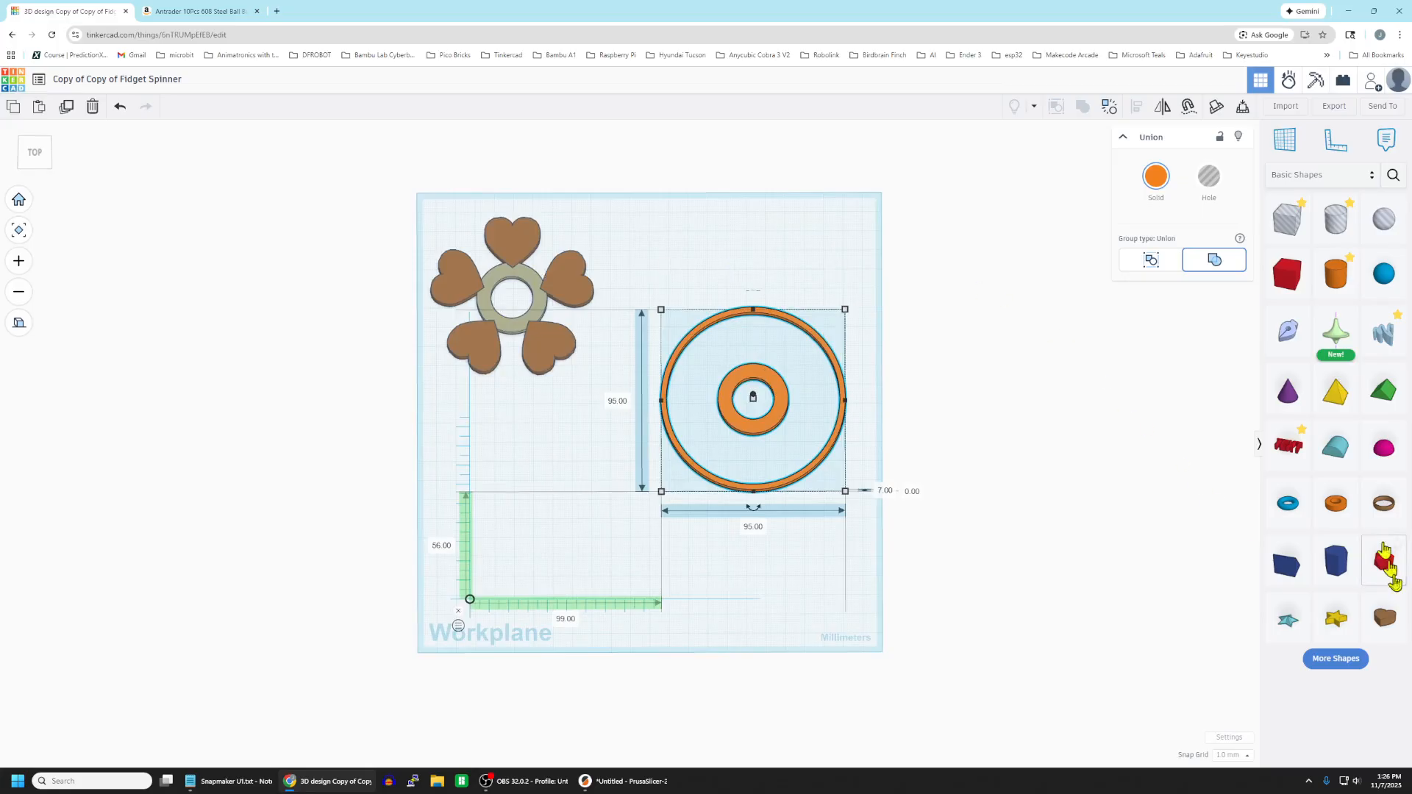
pyautogui.moveTo(1386, 626); pyautogui.dragTo(889, 269)
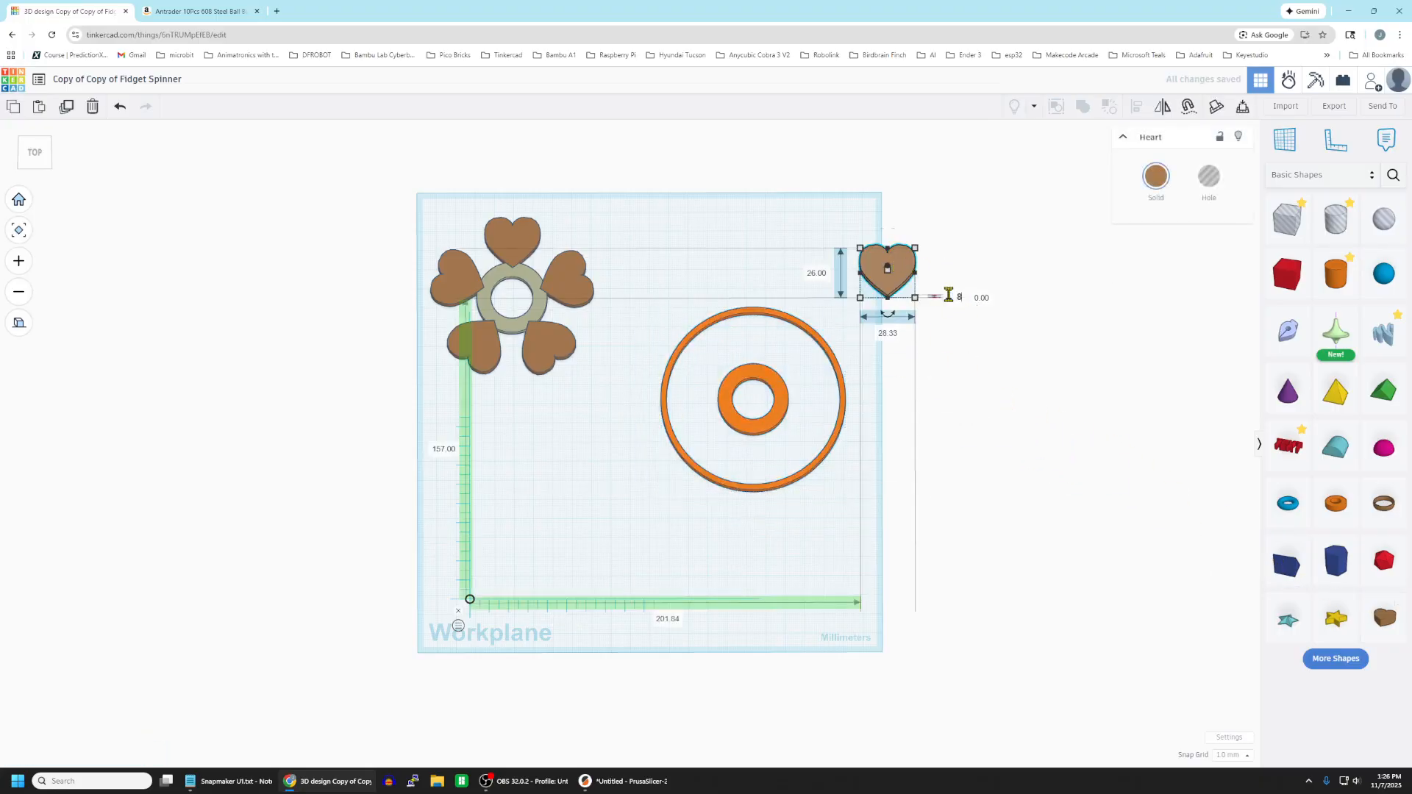
pyautogui.click(1003, 368)
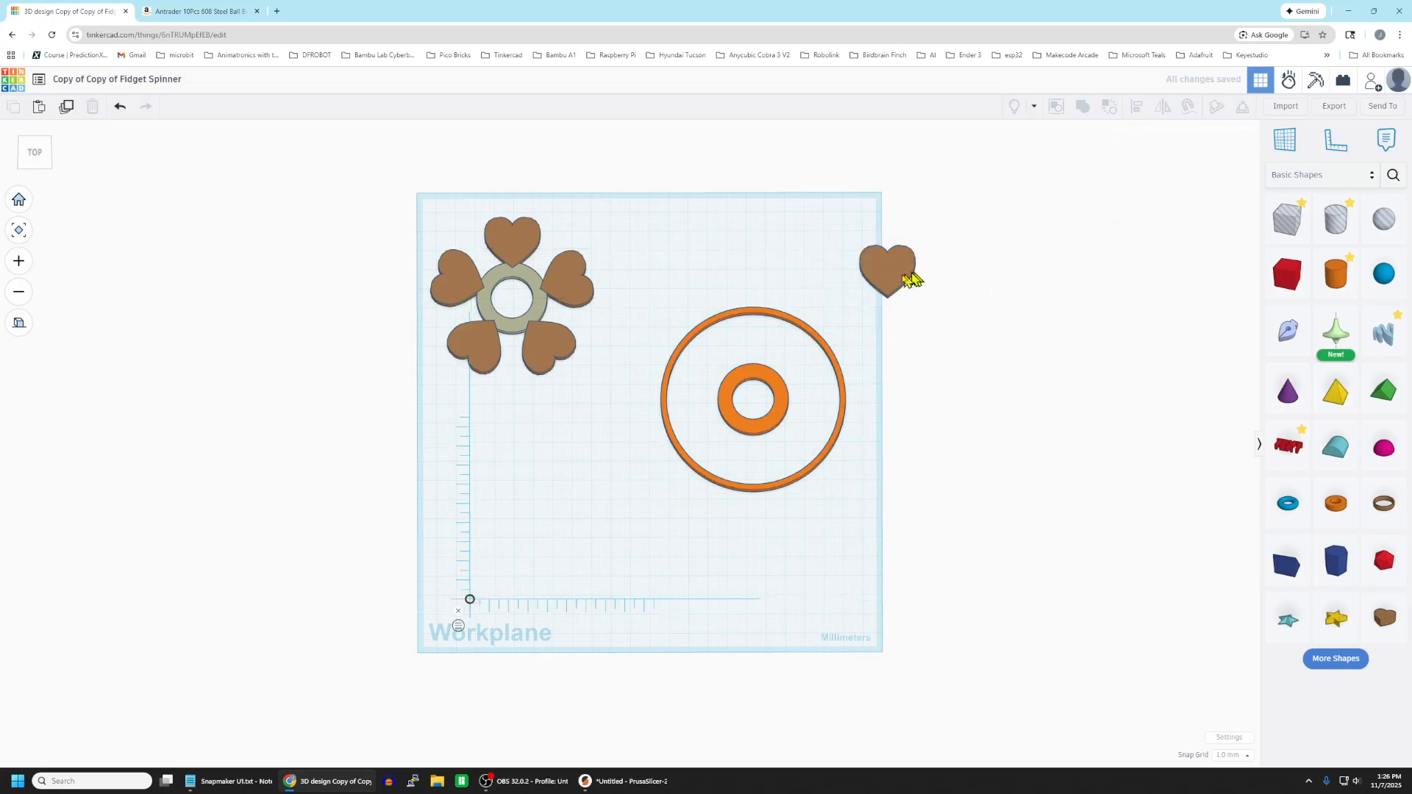
pyautogui.moveTo(888, 278); pyautogui.dragTo(750, 353)
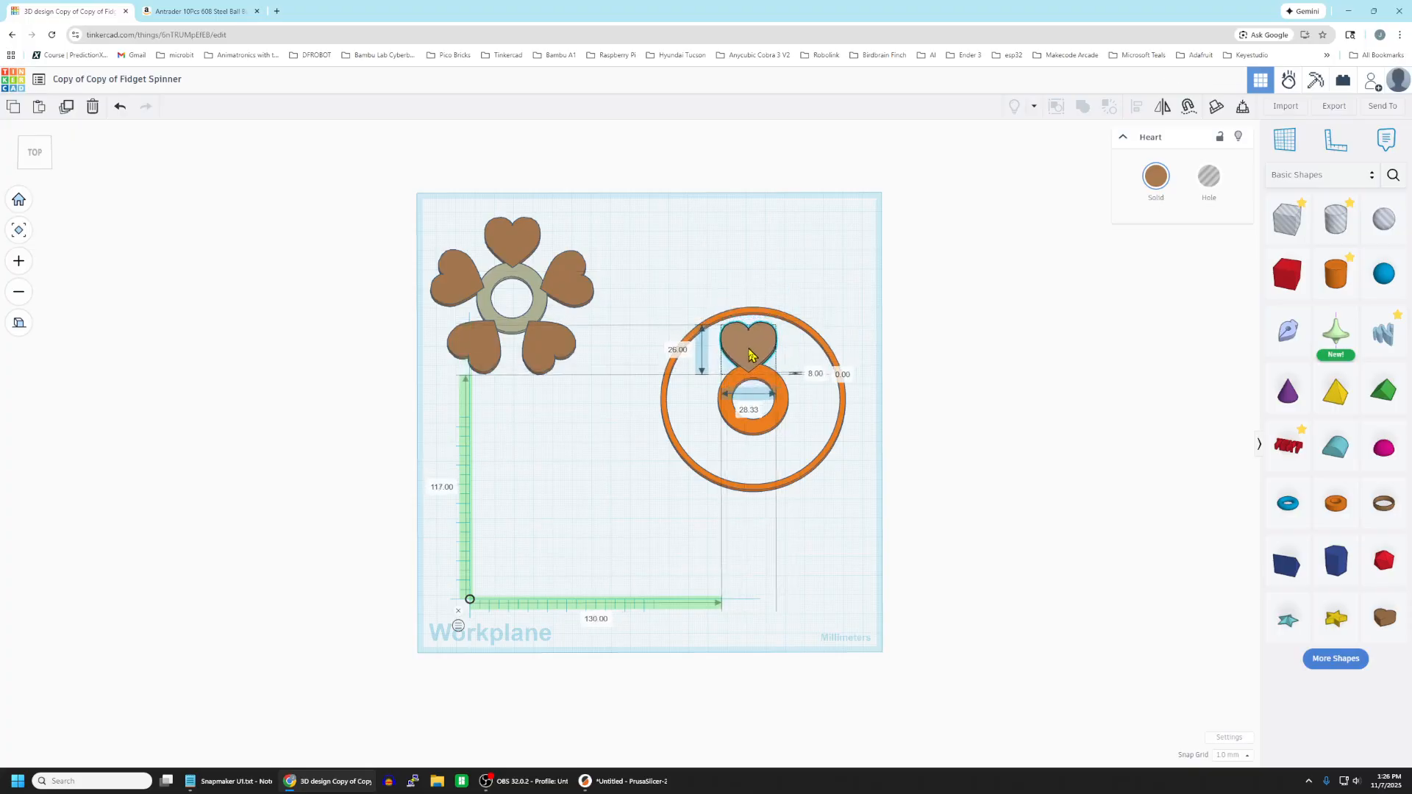
# Align the heart with the ring group so that their centres match across the width.
pyautogui.click(917, 278)
pyautogui.moveTo(651, 289); pyautogui.dragTo(861, 557)
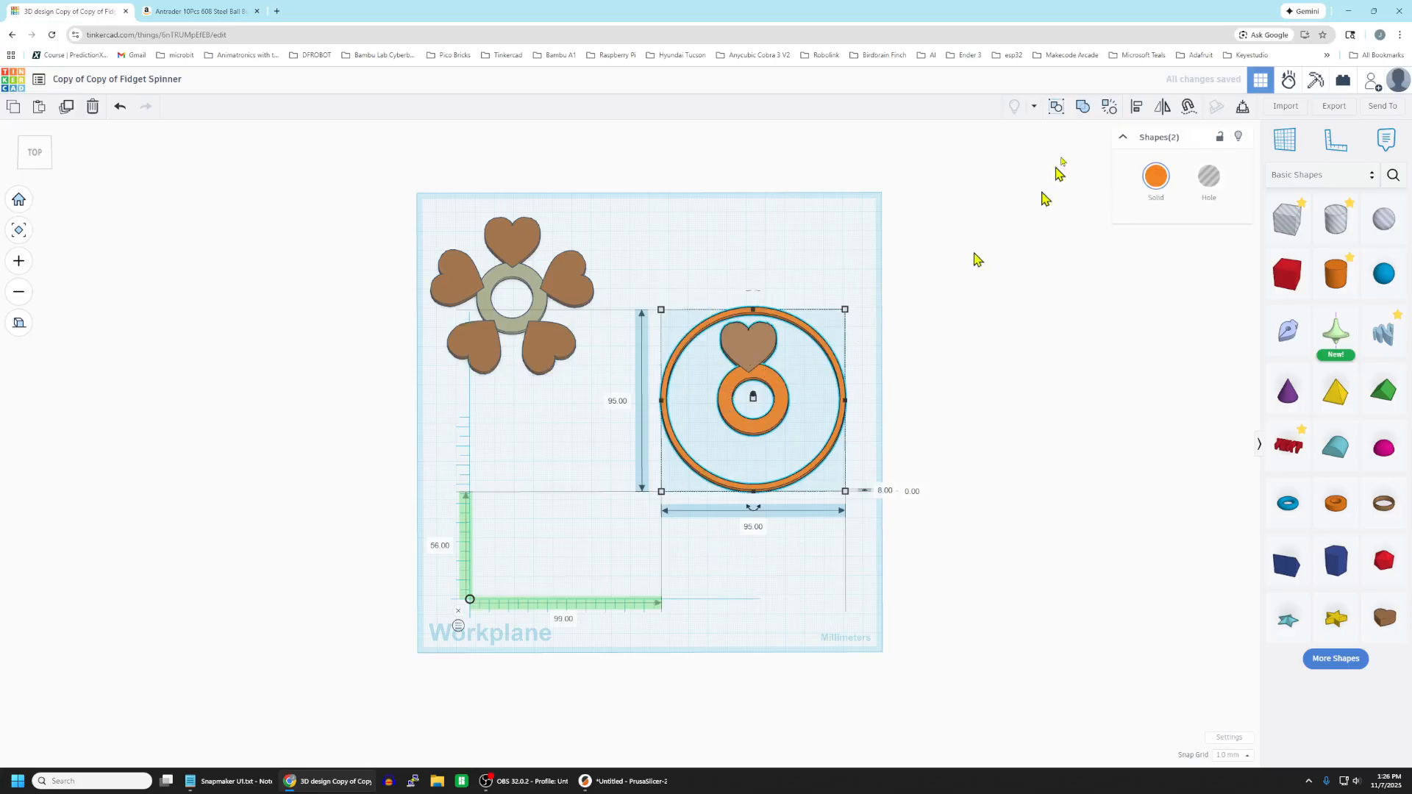
pyautogui.click(1136, 107)
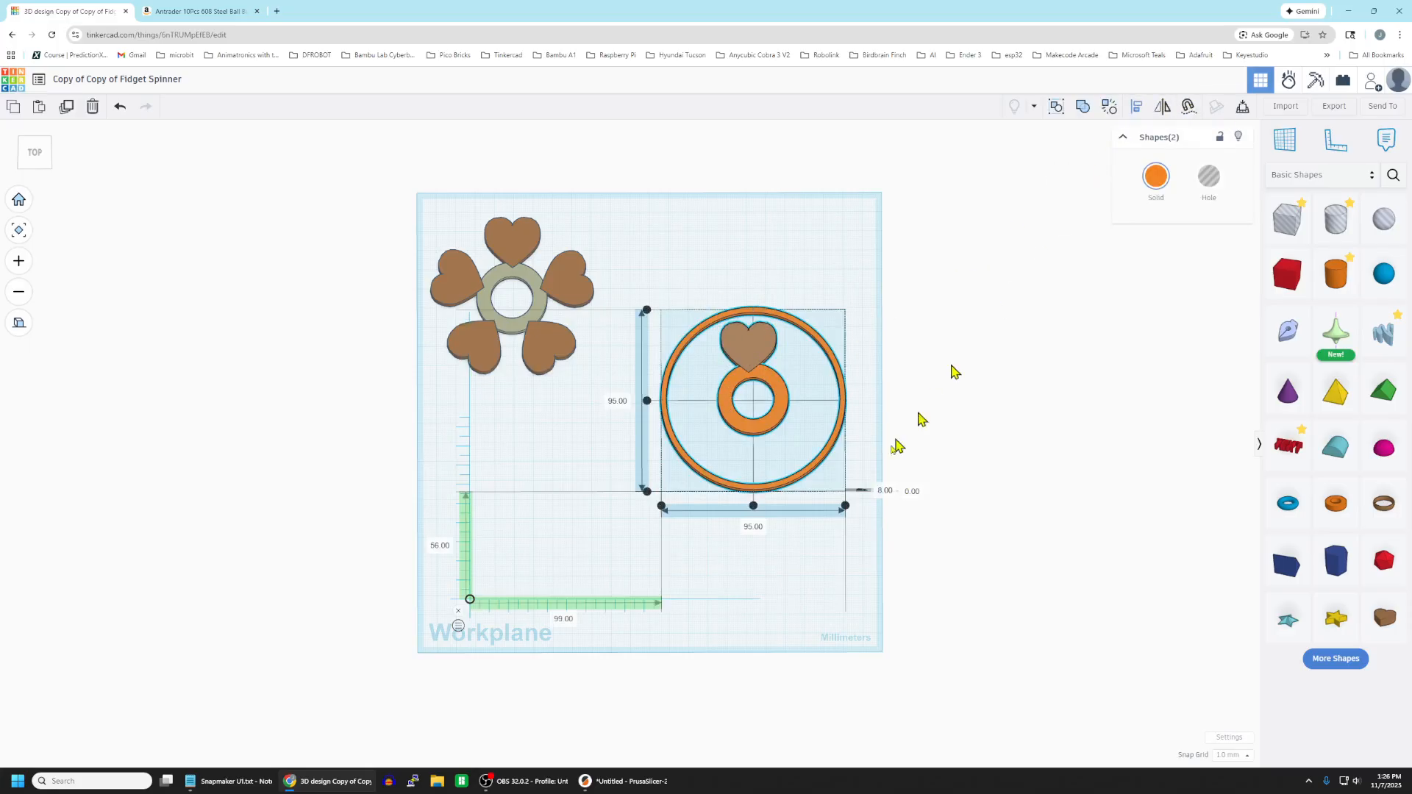
pyautogui.click(753, 507)
pyautogui.click(953, 397)
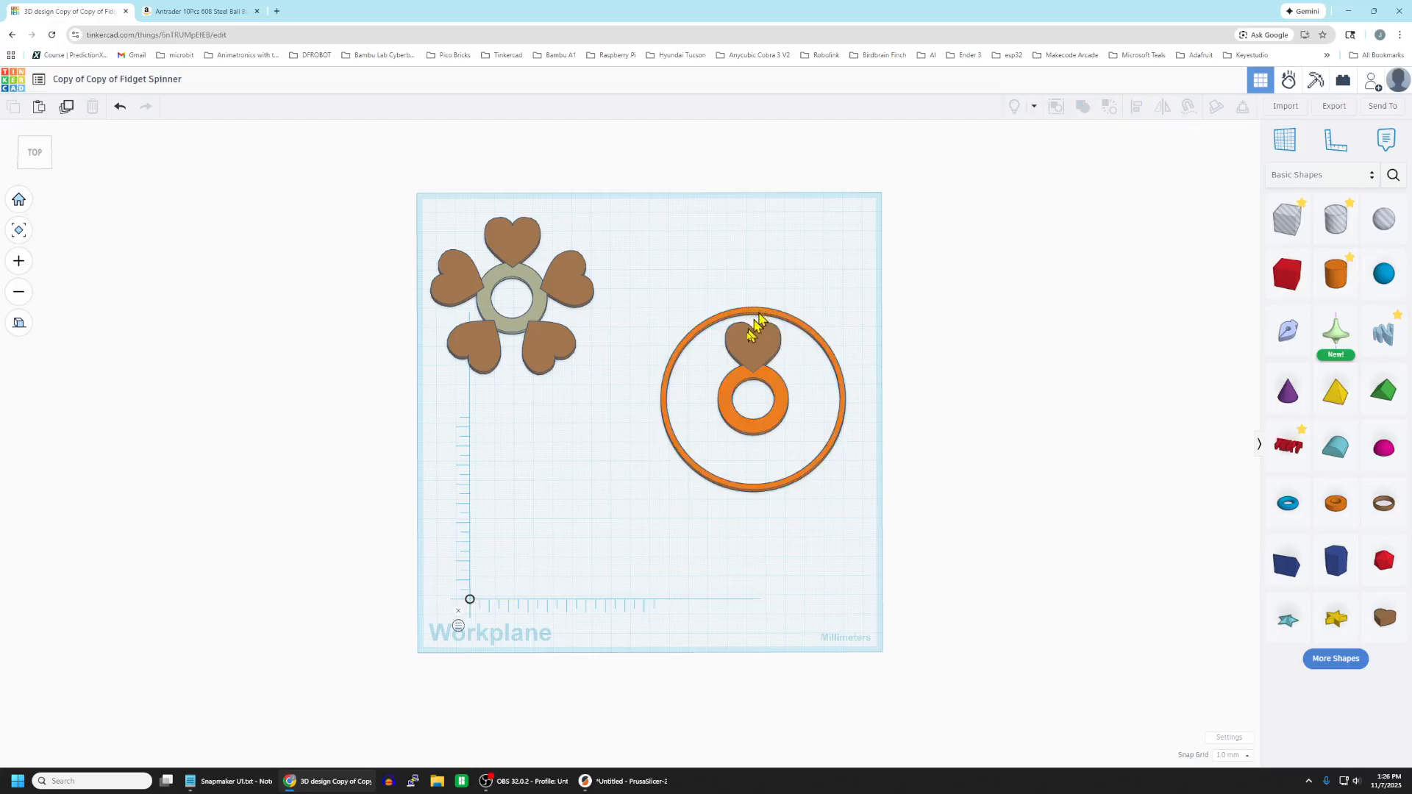
pyautogui.click(755, 353)
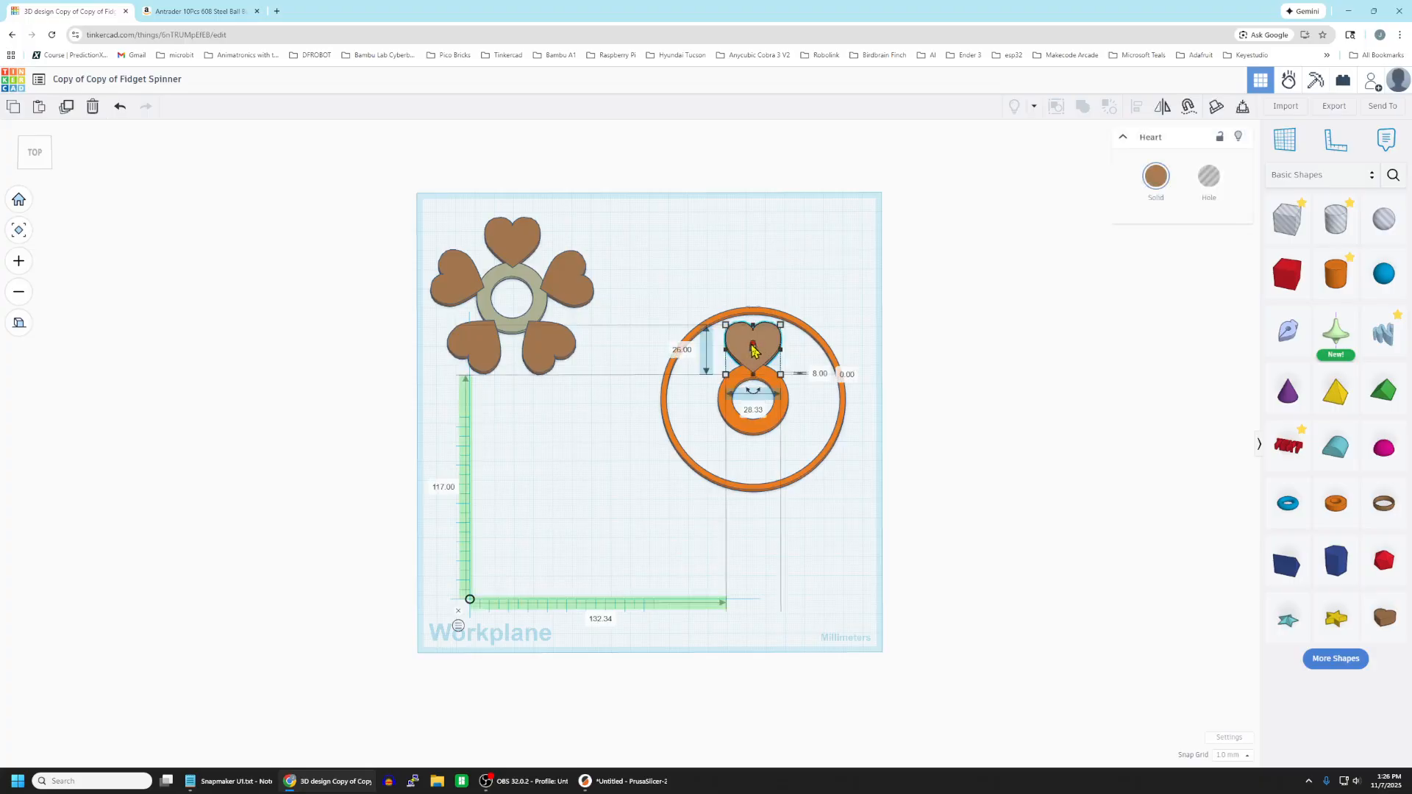
pyautogui.press('Down')
pyautogui.press('Down')
pyautogui.press('Down')
pyautogui.press('Down')
pyautogui.press('Down')
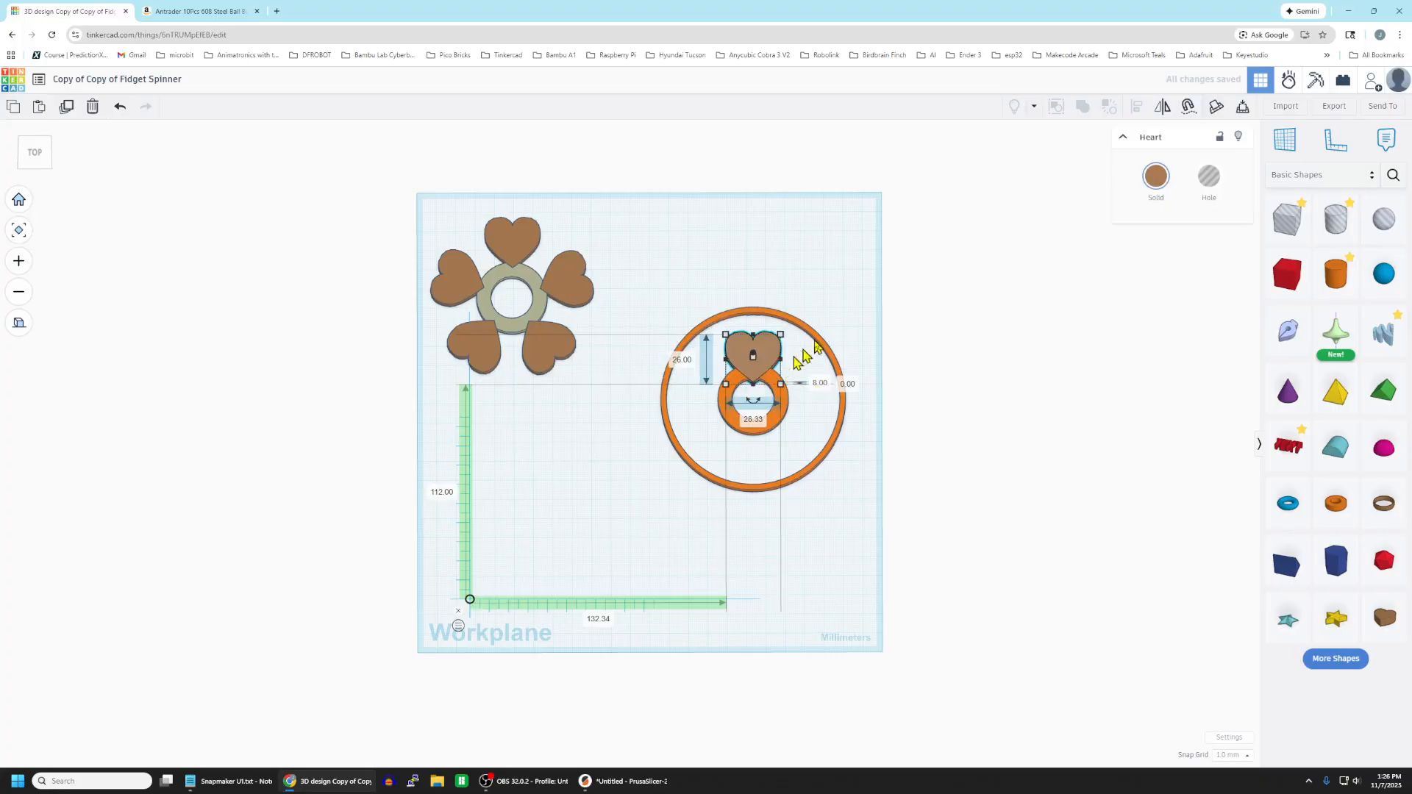
pyautogui.press('Up')
pyautogui.press('Up')
pyautogui.press('Up')
pyautogui.press('Up')
pyautogui.press('Up')
pyautogui.press('Up')
pyautogui.click(854, 379)
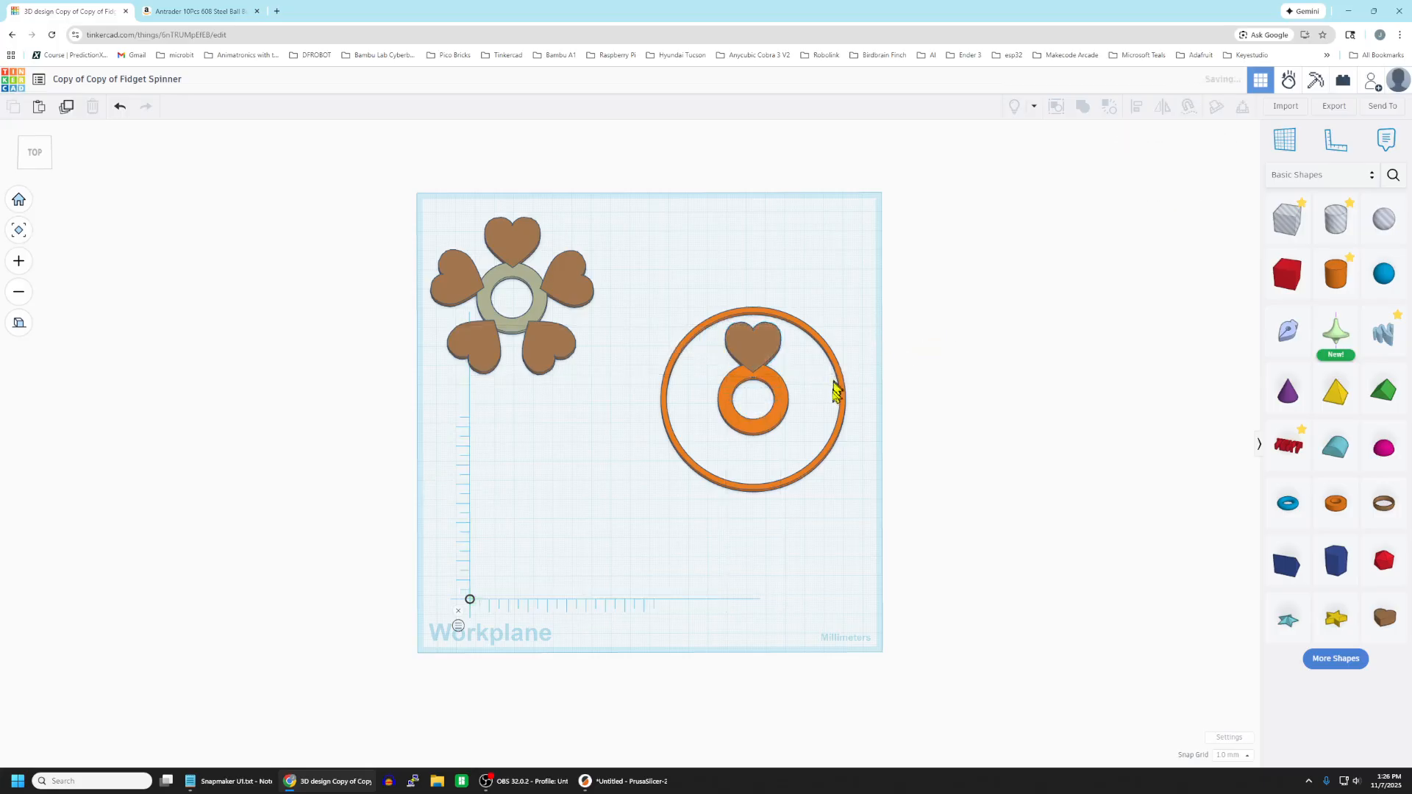
# Set the snap grid to 5.0 mm.
pyautogui.click(751, 348)
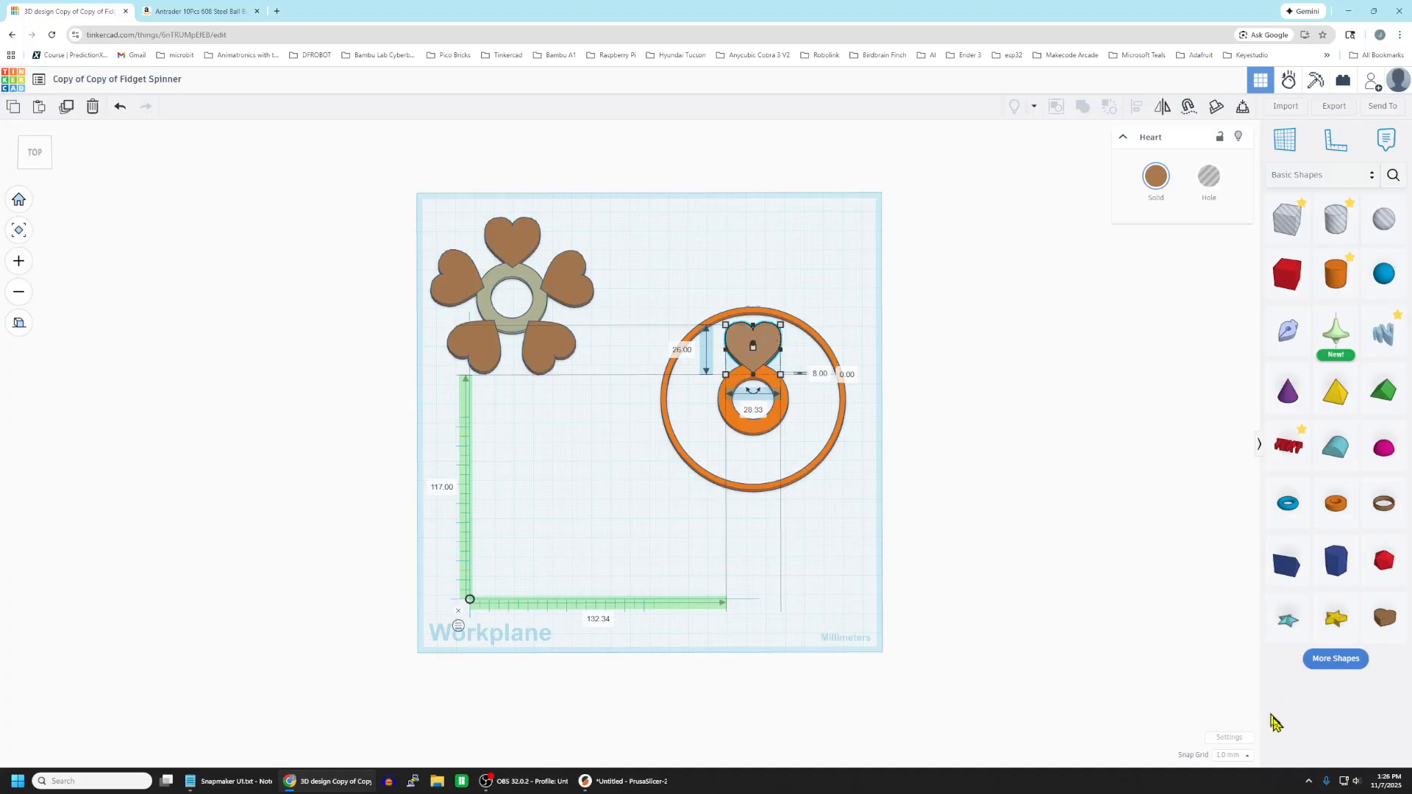
pyautogui.click(1233, 756)
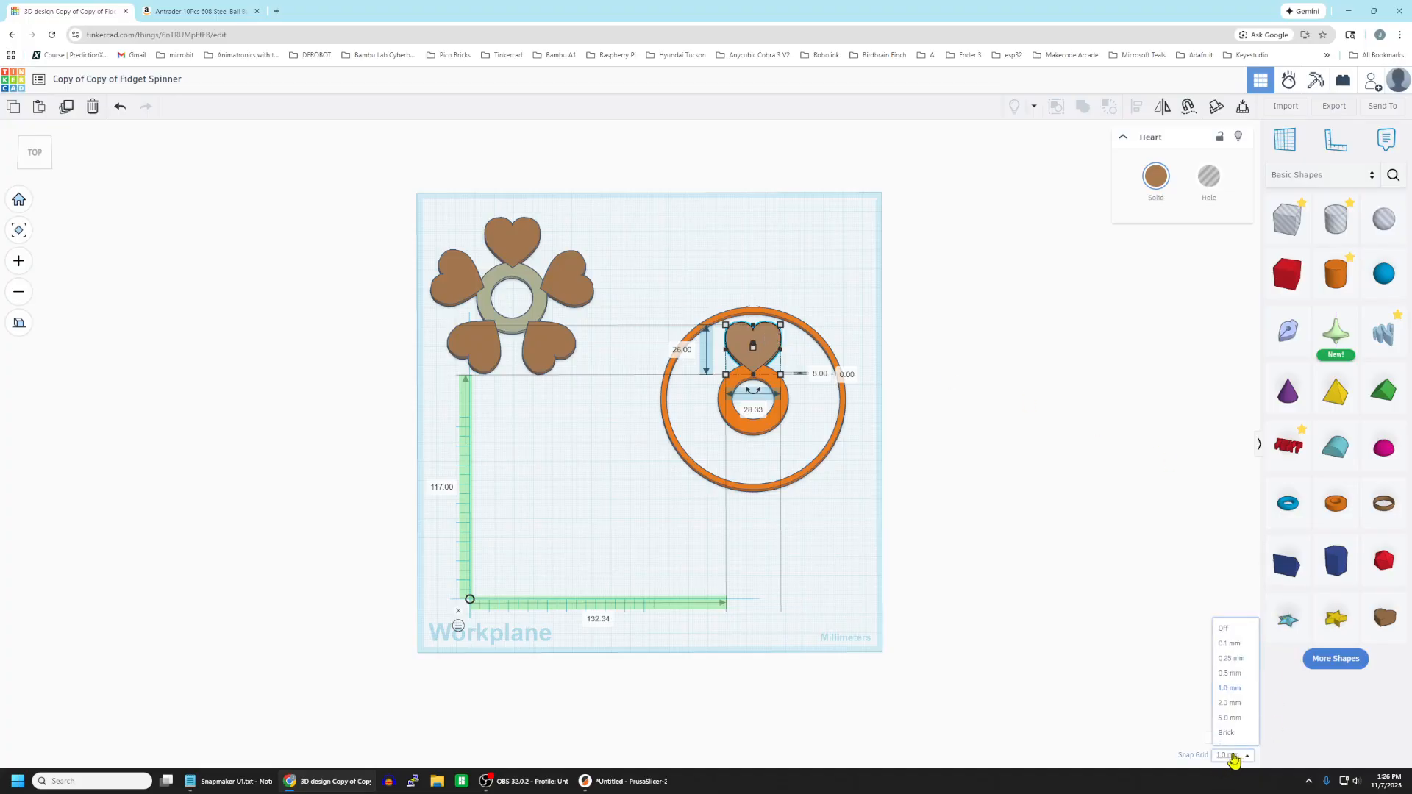
pyautogui.click(1241, 719)
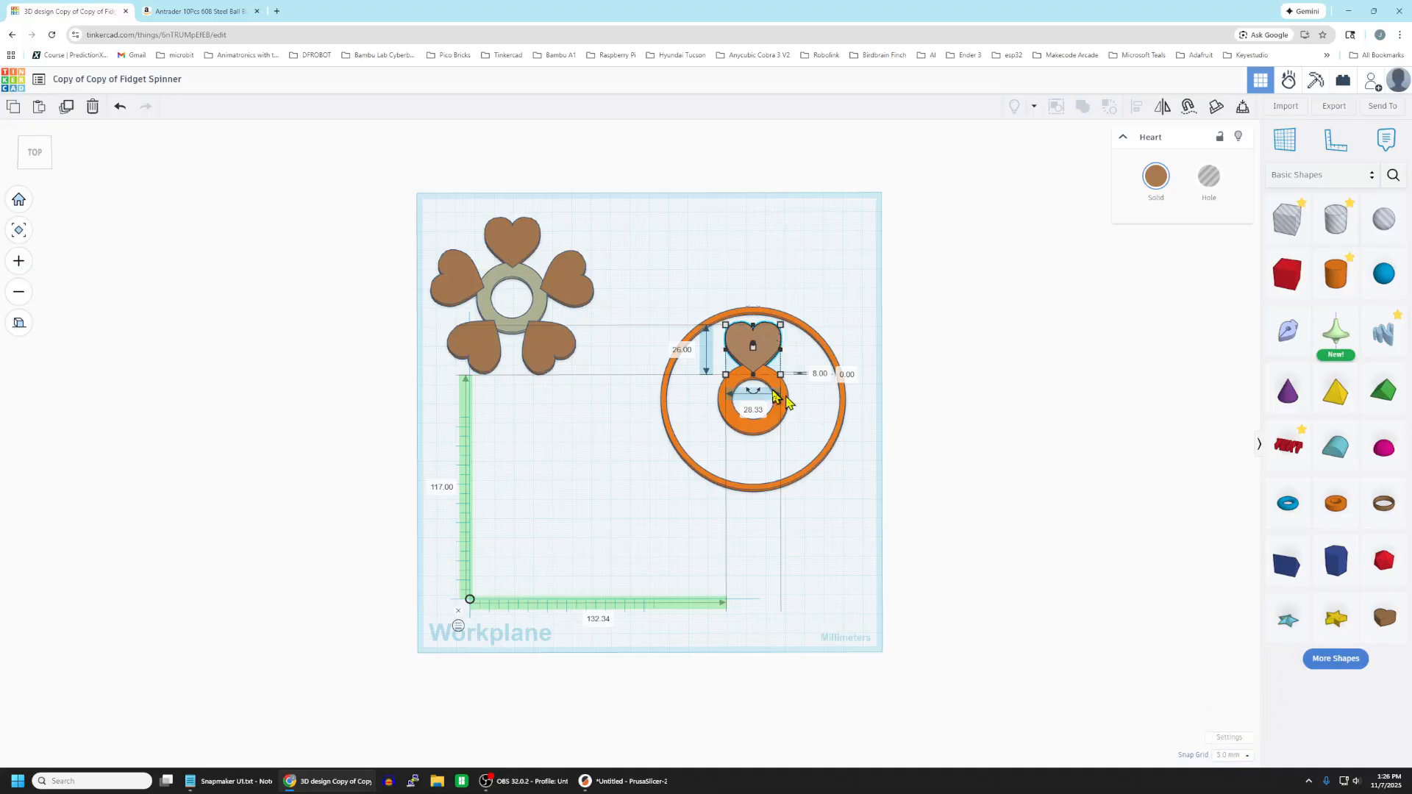
# Duplicate the heart and move the copy 40 mm straight back, outside the outer ring, as a spare.
pyautogui.click(876, 321)
pyautogui.click(750, 353)
pyautogui.click(62, 108)
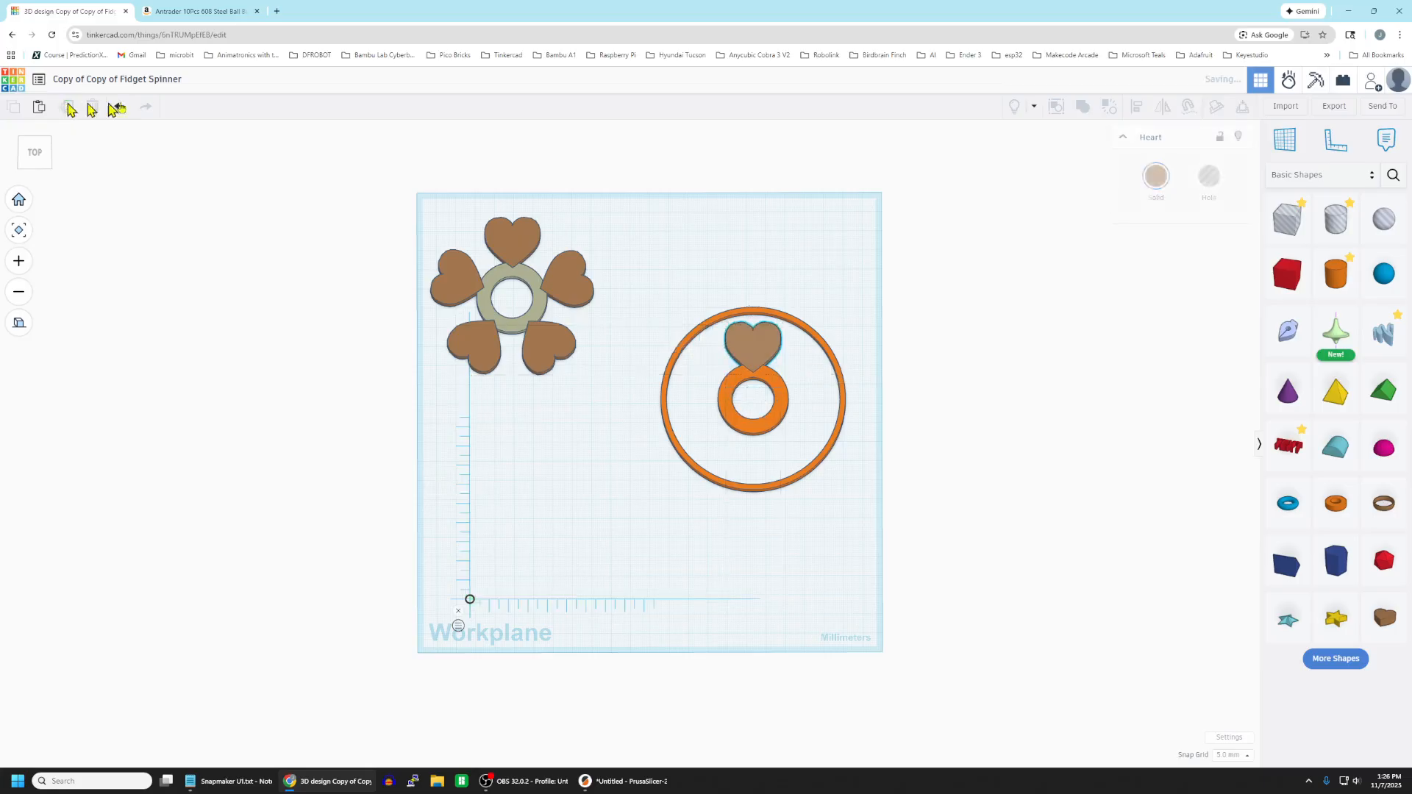
pyautogui.press('Up')
pyautogui.press('Up')
pyautogui.press('Up')
pyautogui.press('Up')
pyautogui.press('Up')
pyautogui.press('Up')
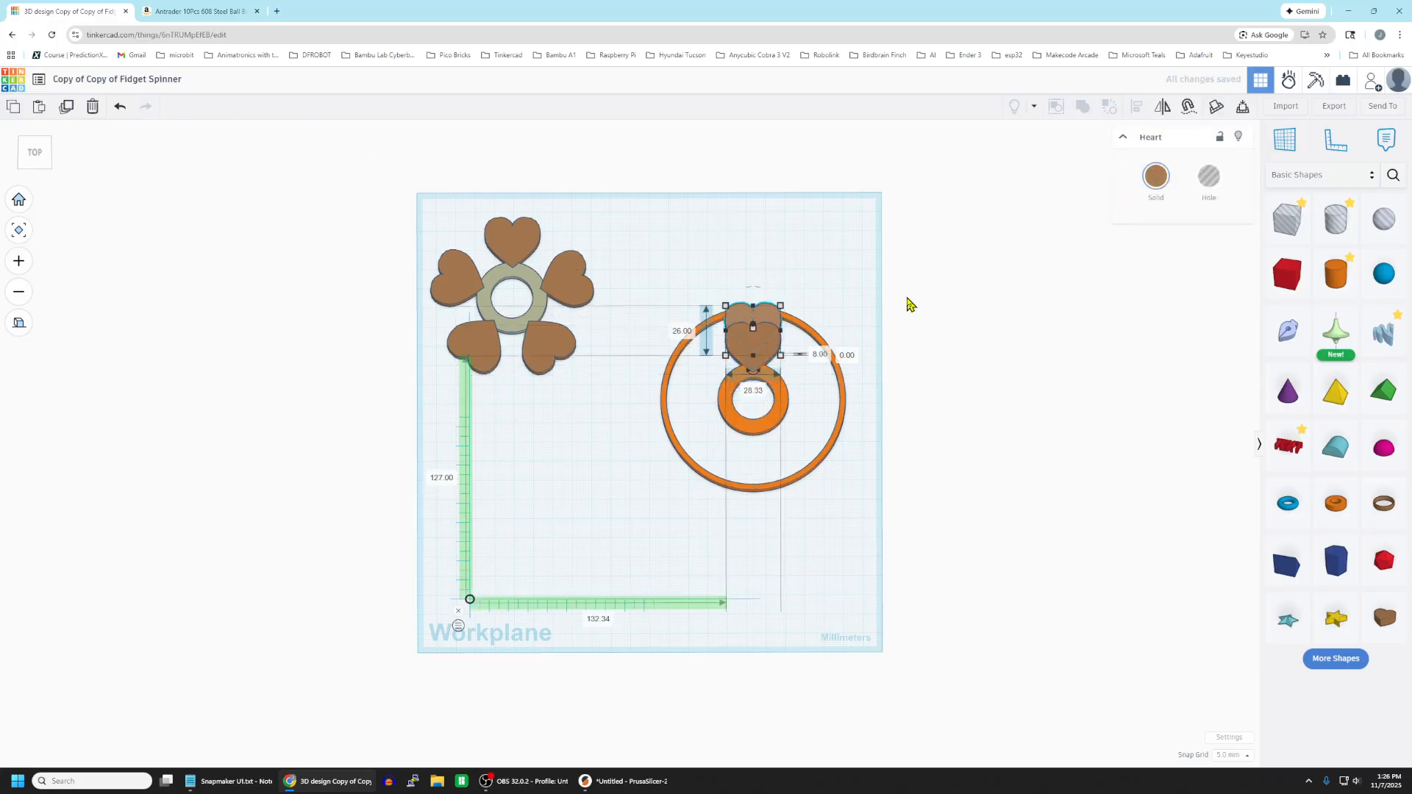
pyautogui.press('Up')
pyautogui.press('Up')
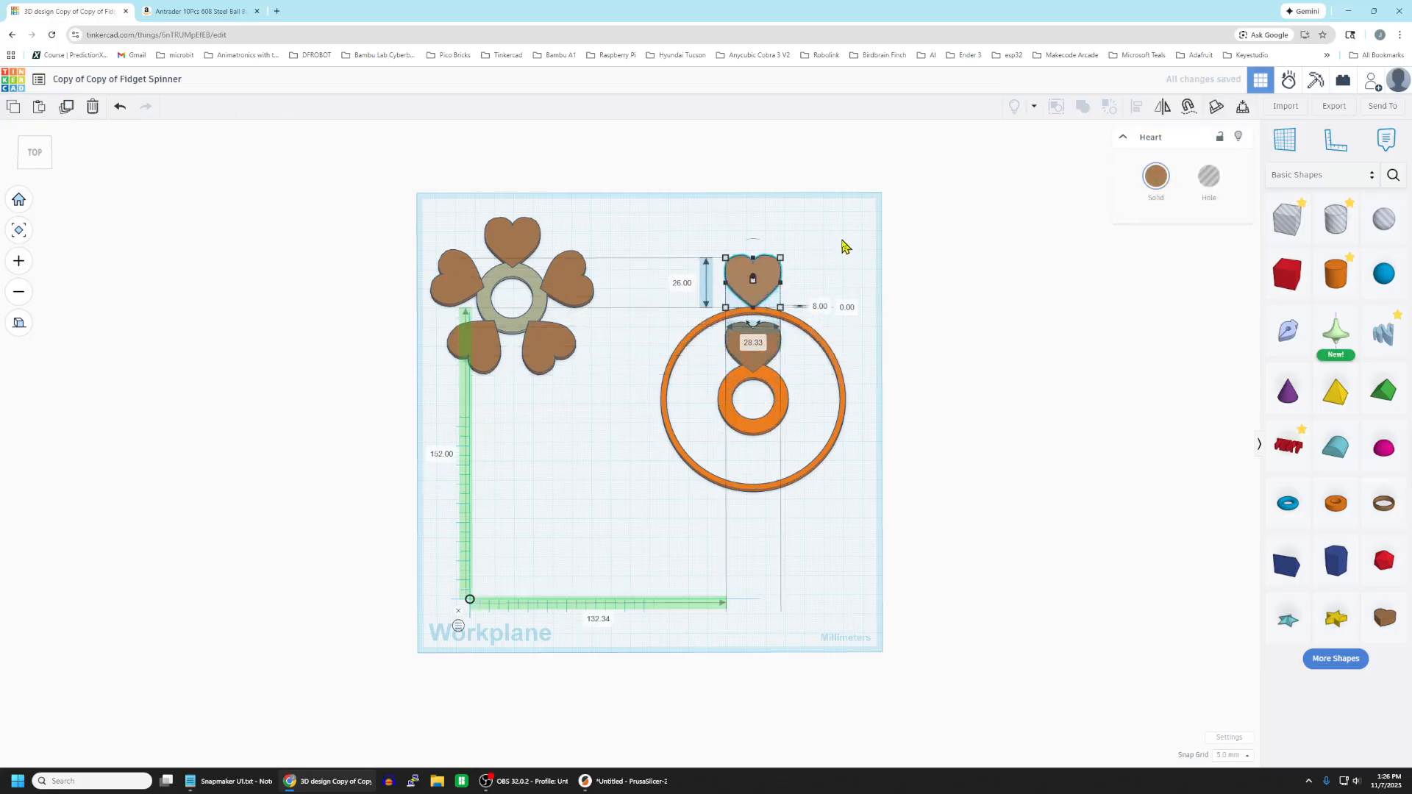
pyautogui.click(846, 249)
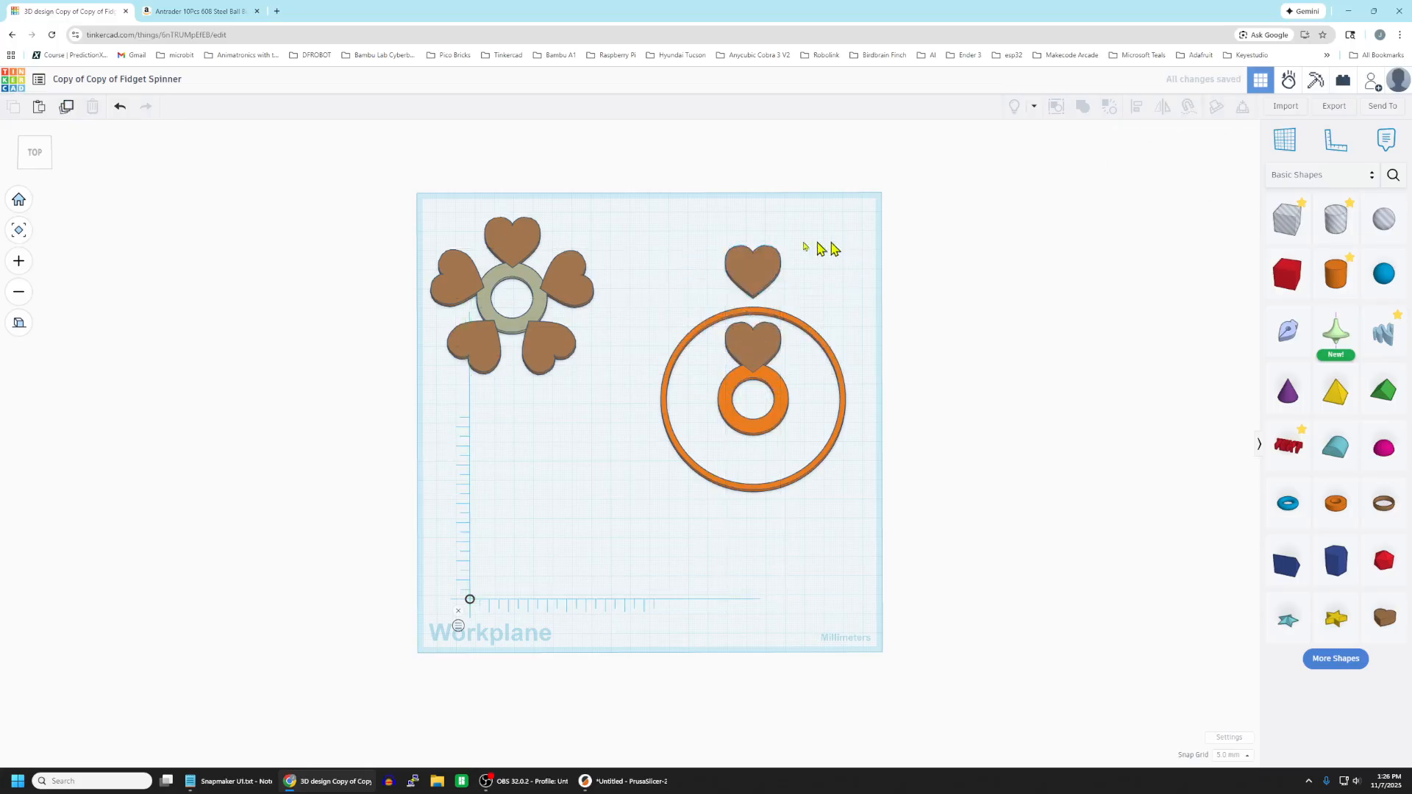
pyautogui.click(762, 272)
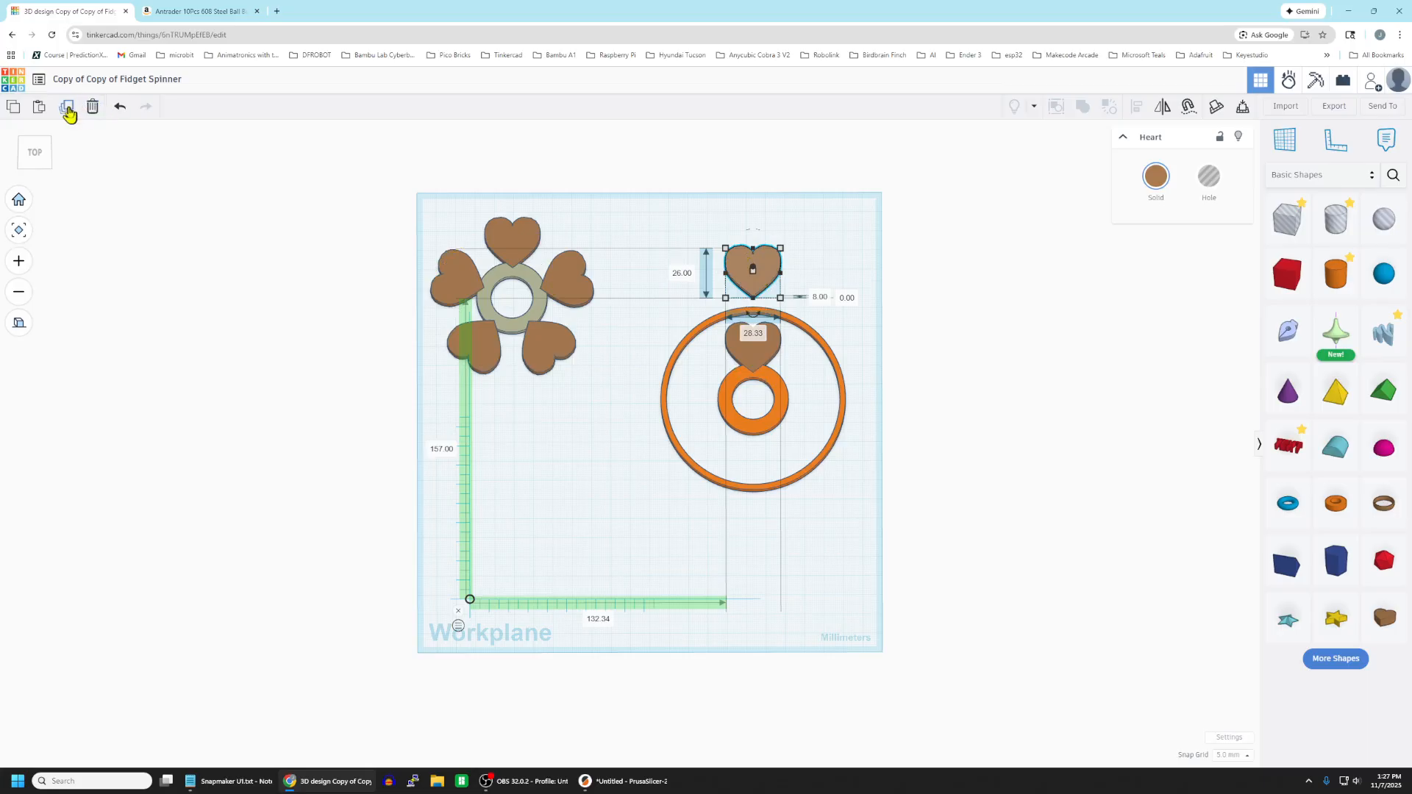
pyautogui.click(815, 167)
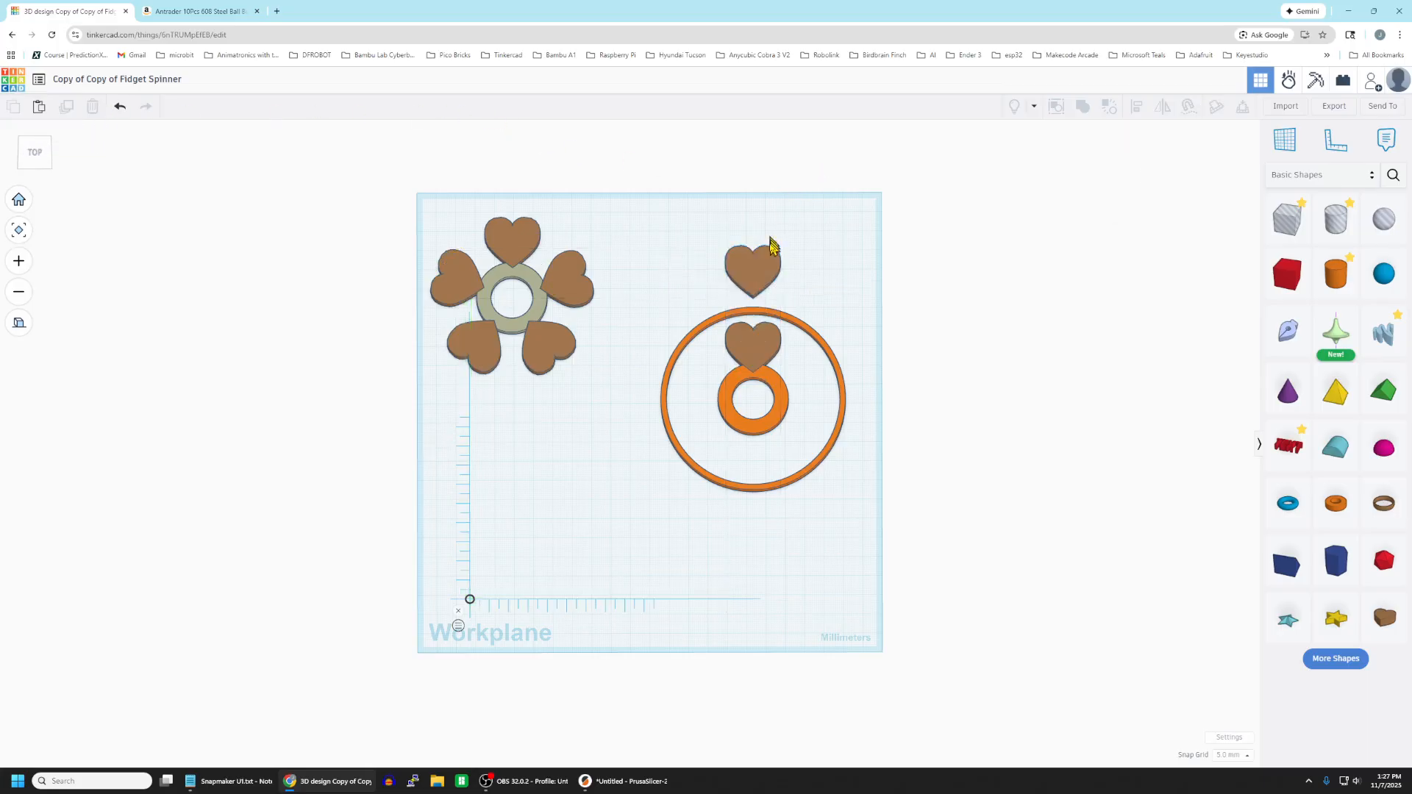
pyautogui.click(758, 273)
pyautogui.click(67, 108)
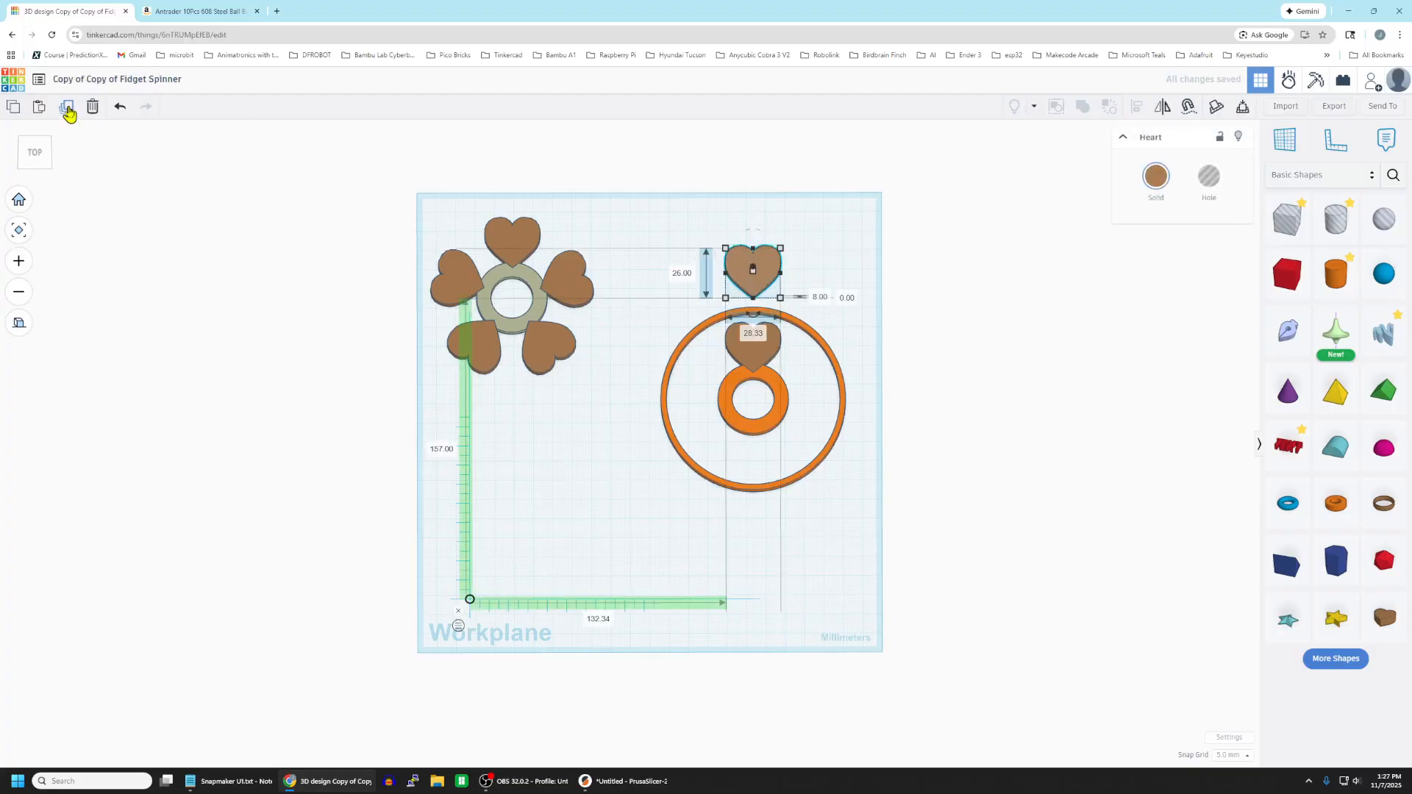
pyautogui.click(875, 272)
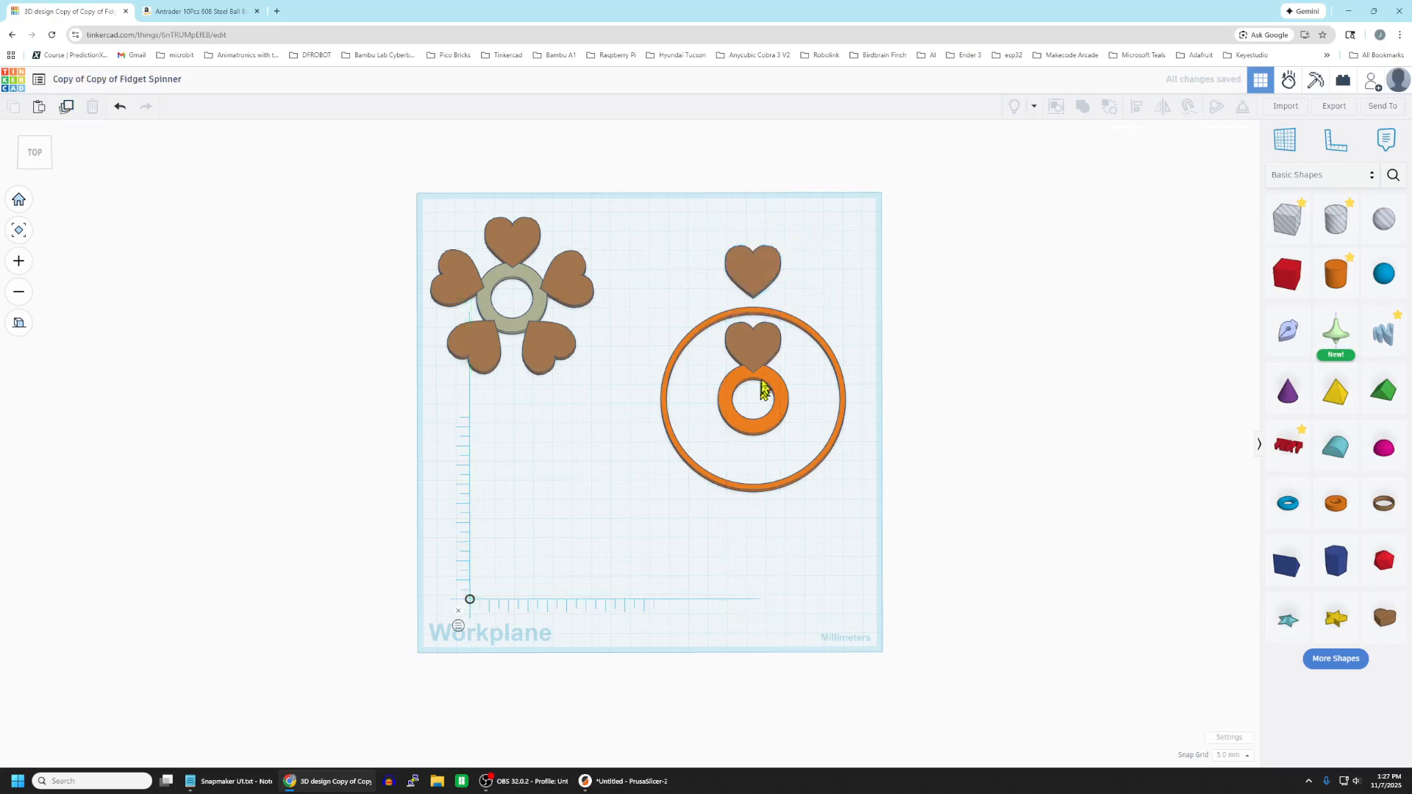
# Group the heart inside the outer ring with the hub and outer ring, leaving the spare heart out.
pyautogui.moveTo(652, 313); pyautogui.dragTo(852, 493)
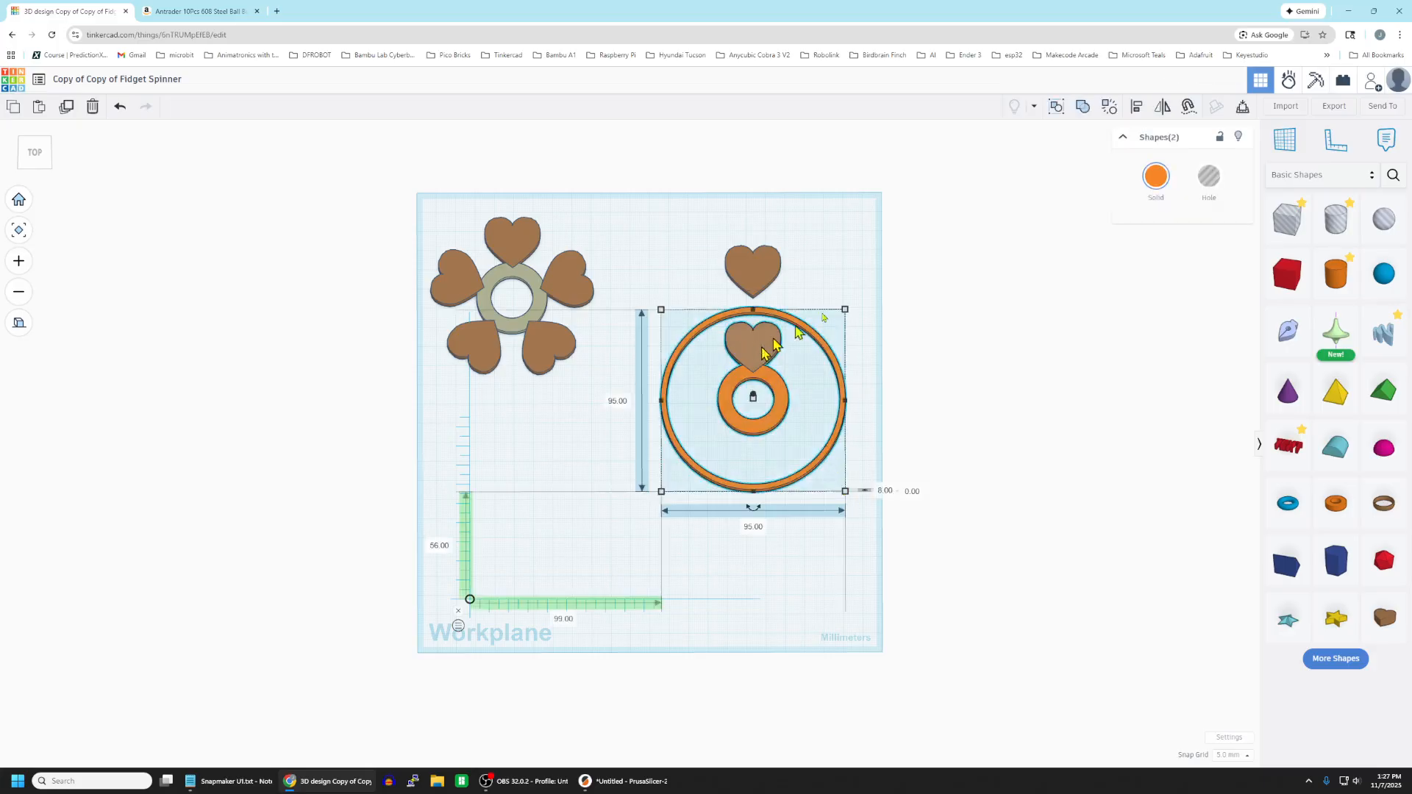
pyautogui.click(1081, 109)
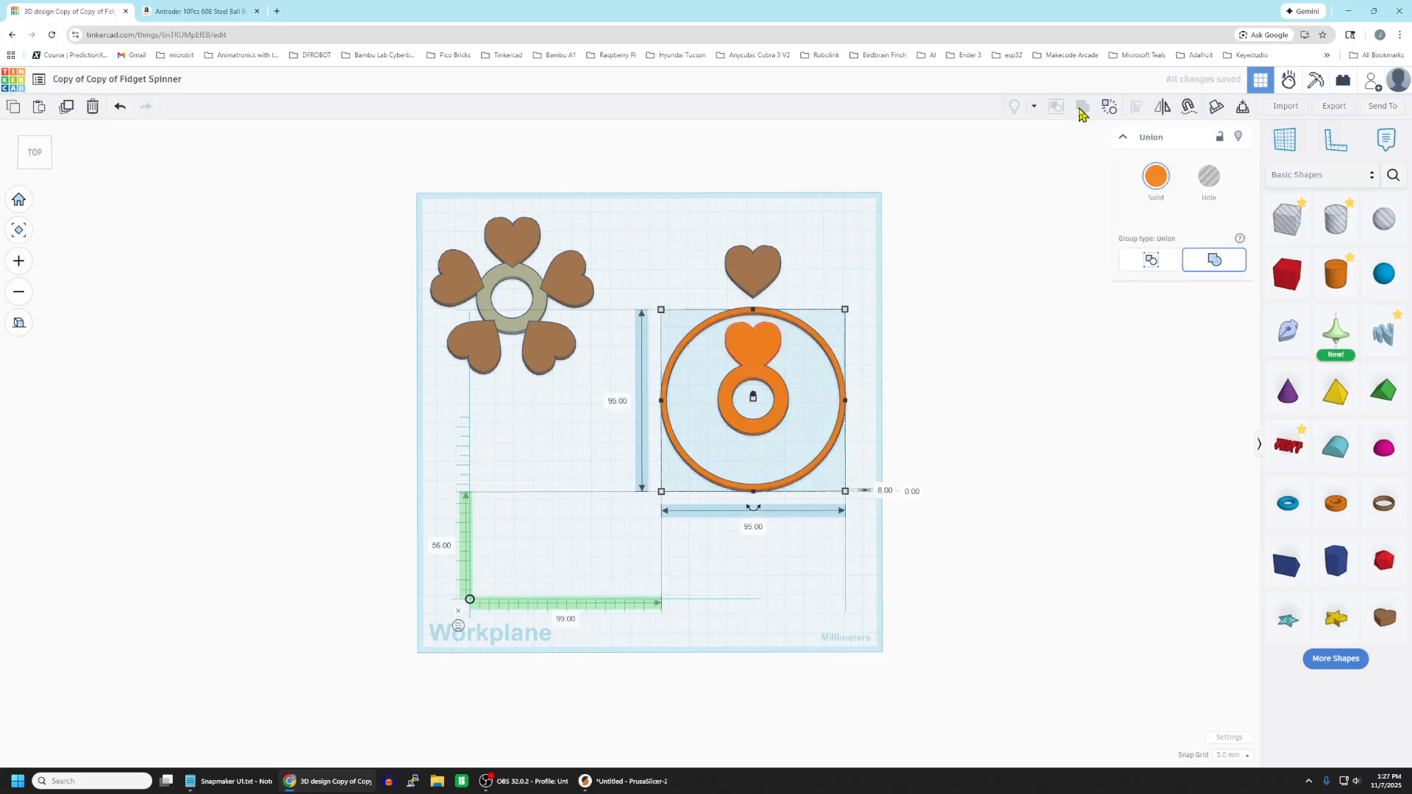
pyautogui.click(809, 615)
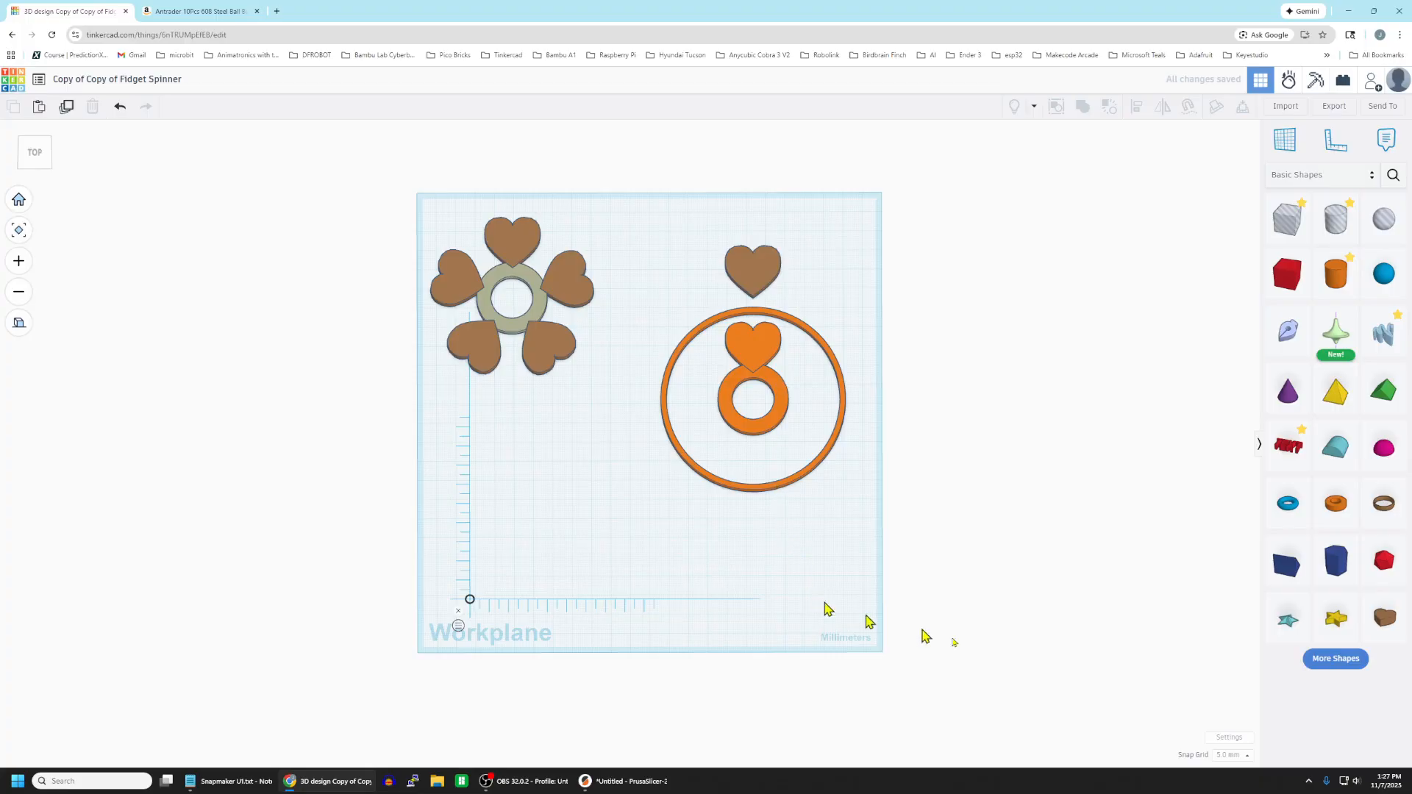
# Rotate the grouped rings and heart flat on the workplane, counterclockwise by about one fifth of a turn.
pyautogui.moveTo(835, 637); pyautogui.dragTo(785, 434, button='right')
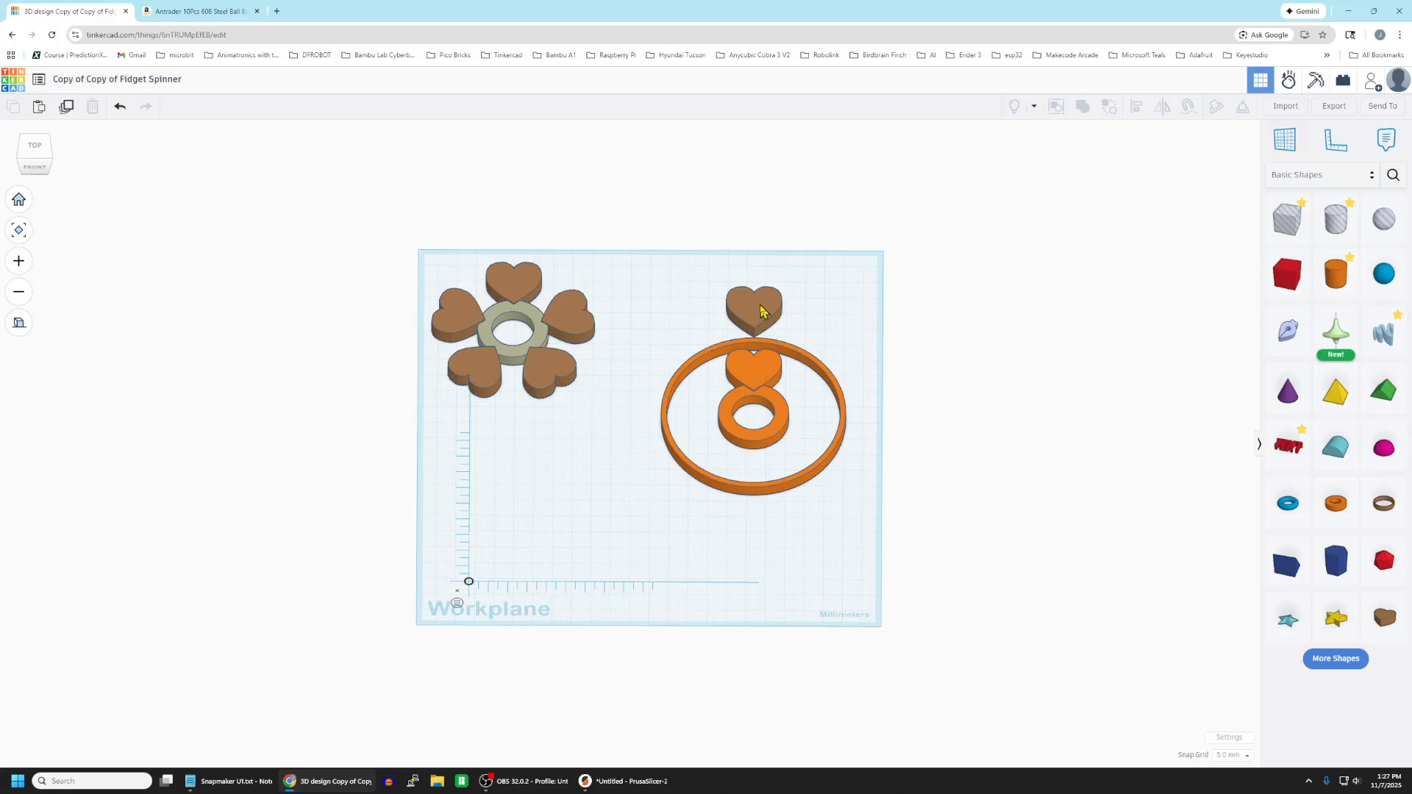
pyautogui.click(761, 376)
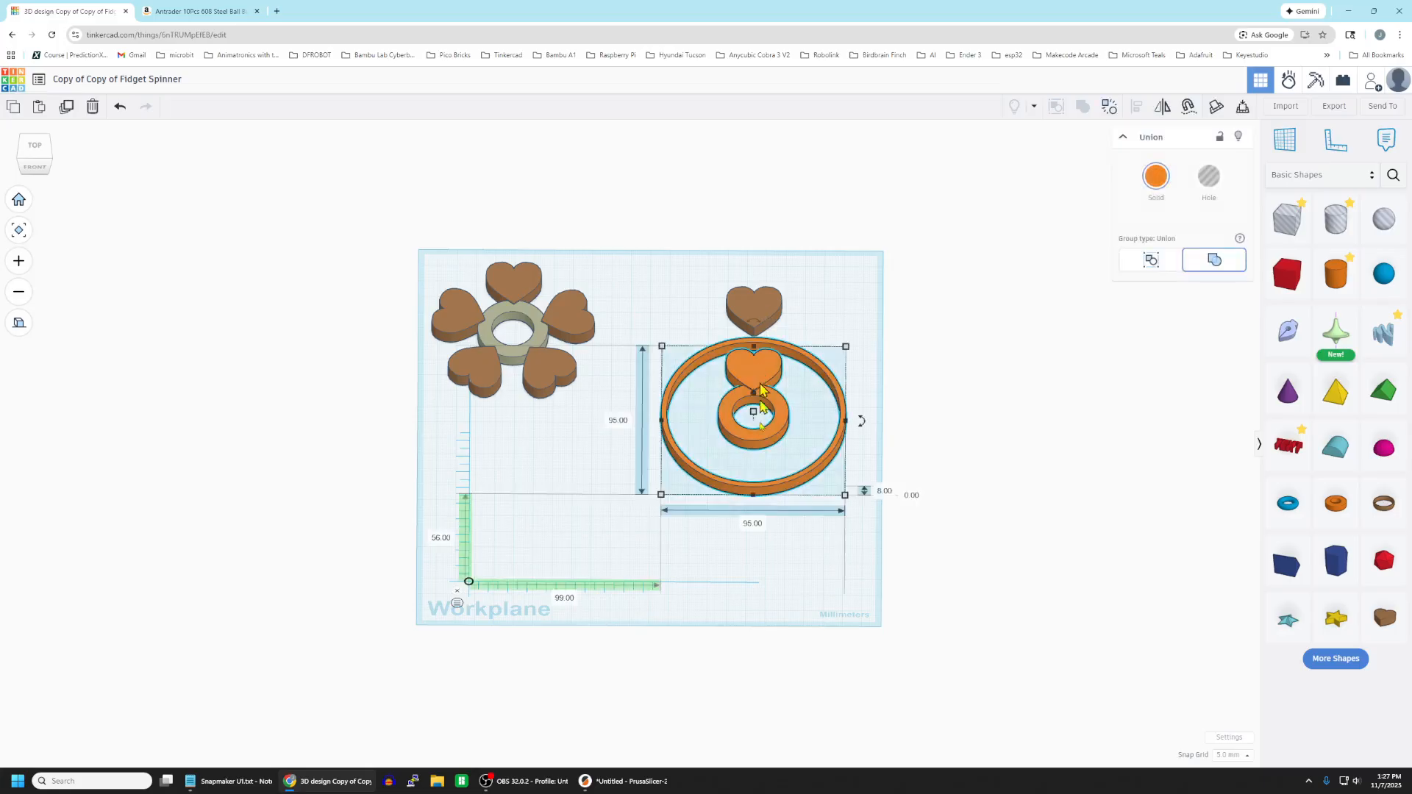
pyautogui.click(806, 578)
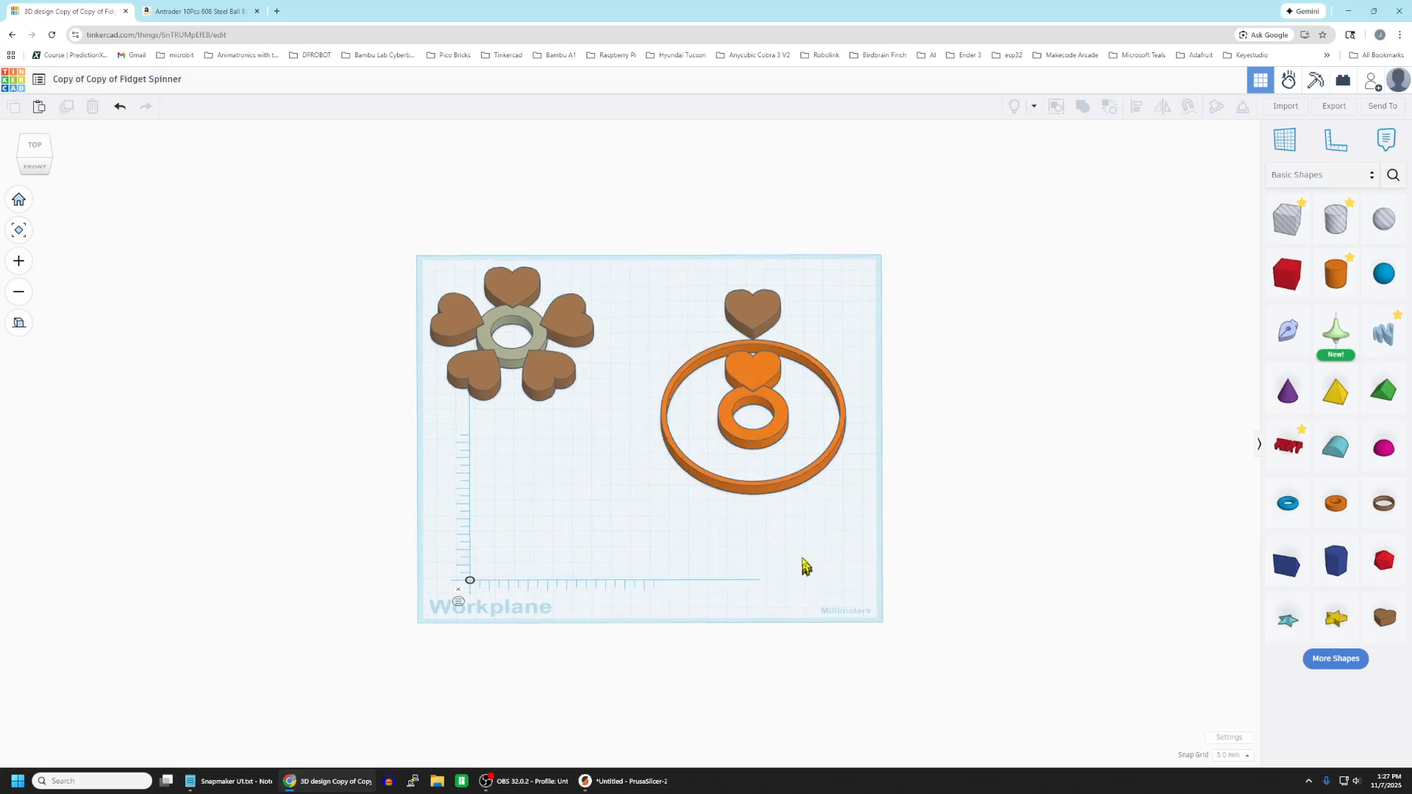
pyautogui.moveTo(804, 567); pyautogui.dragTo(782, 460, button='right')
pyautogui.click(762, 382)
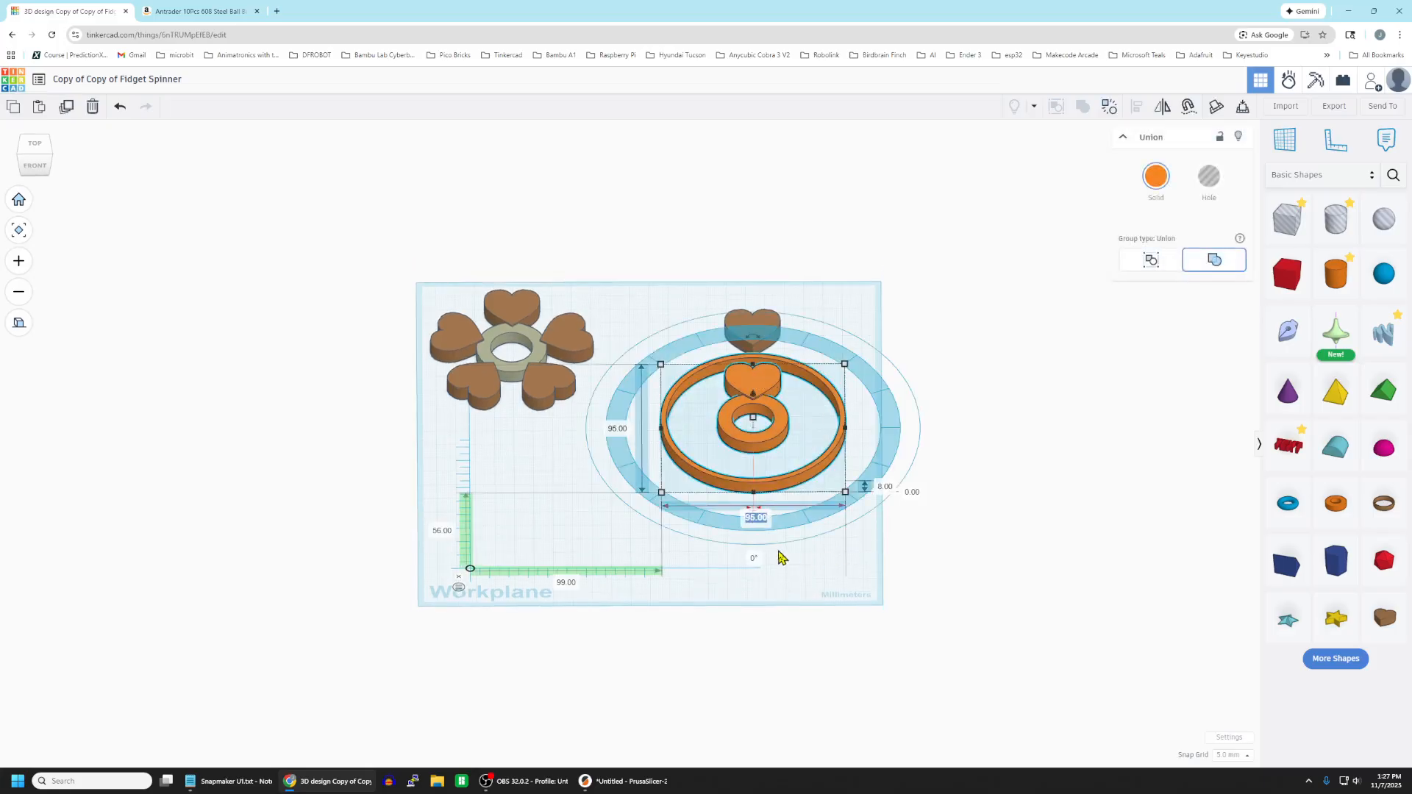
pyautogui.click(753, 520)
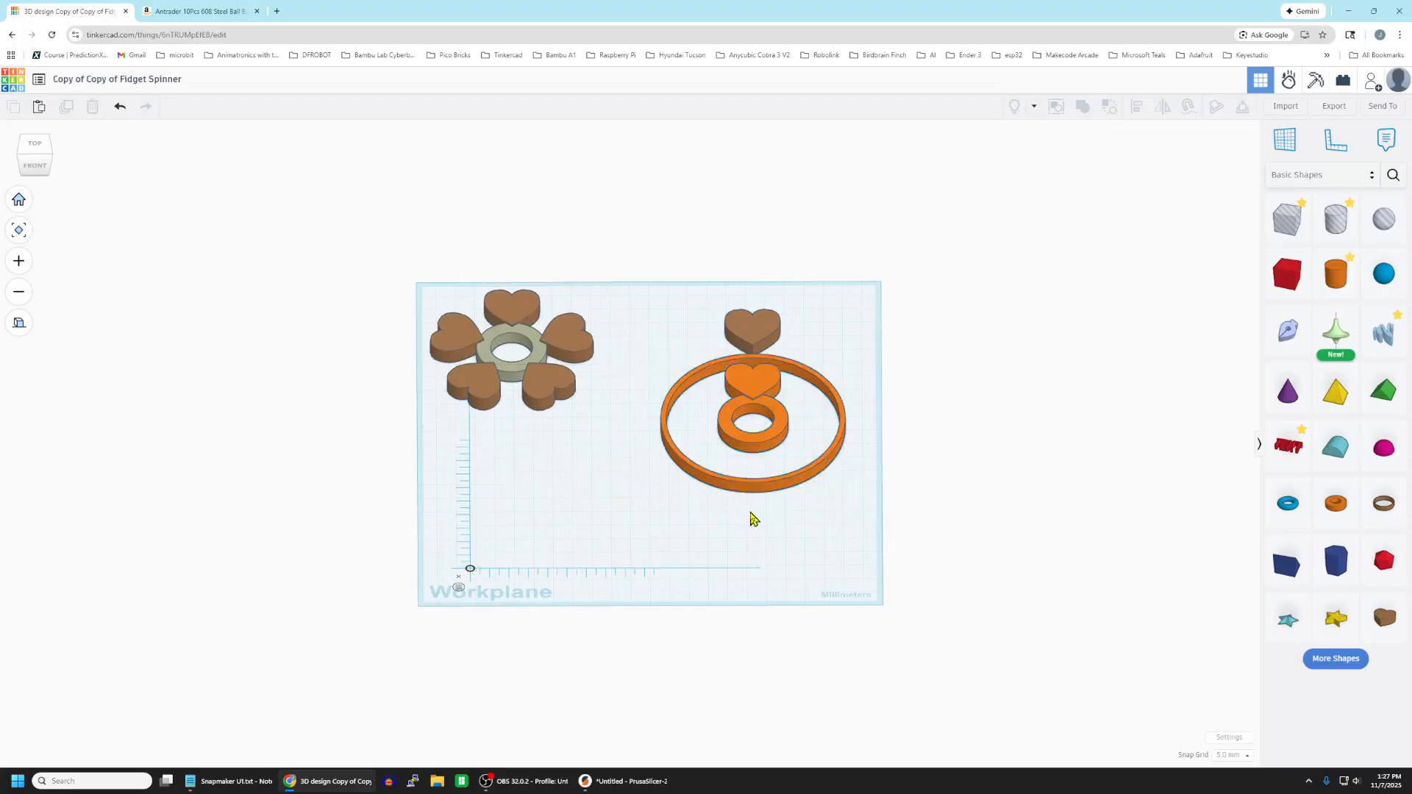
pyautogui.click(759, 494)
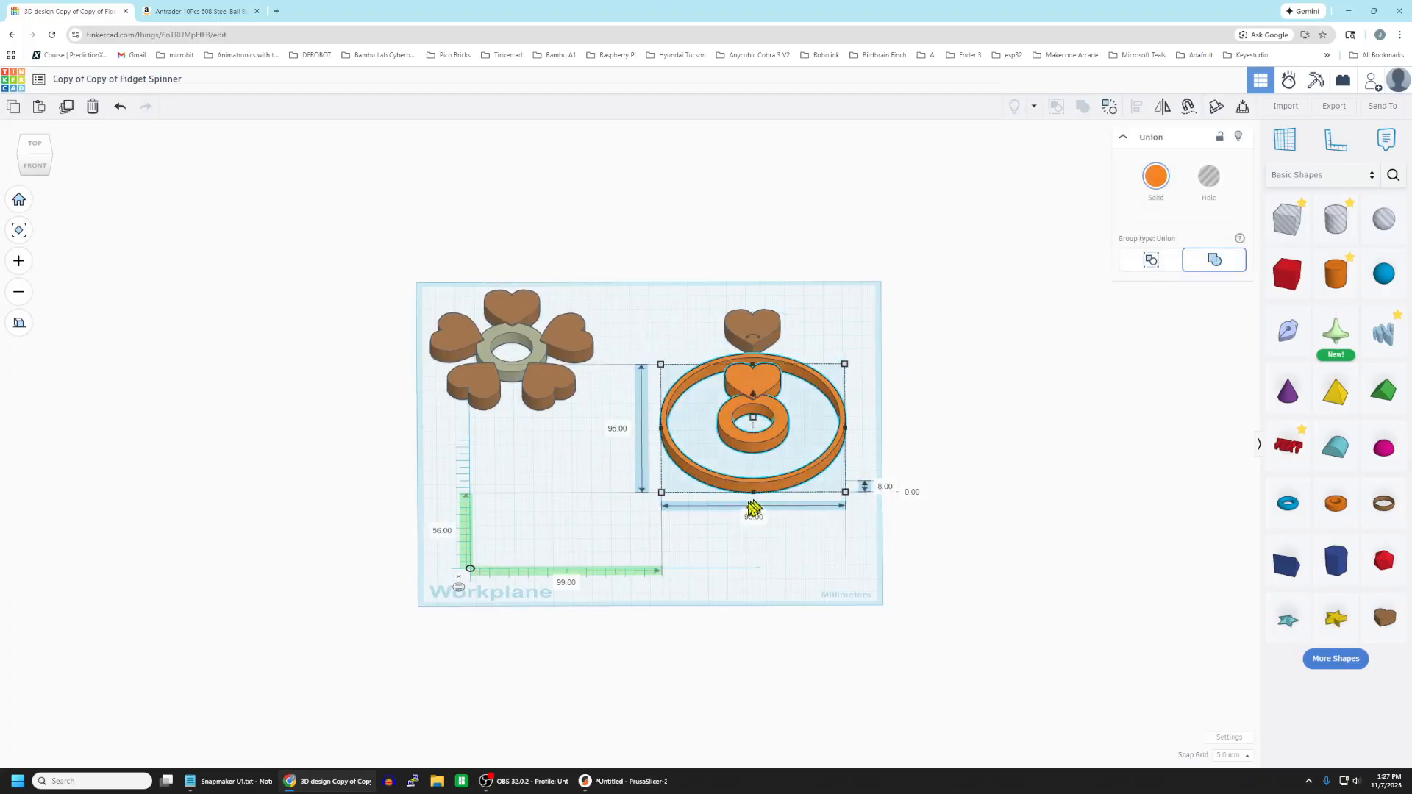
pyautogui.moveTo(753, 514); pyautogui.dragTo(967, 481)
pyautogui.click(995, 461)
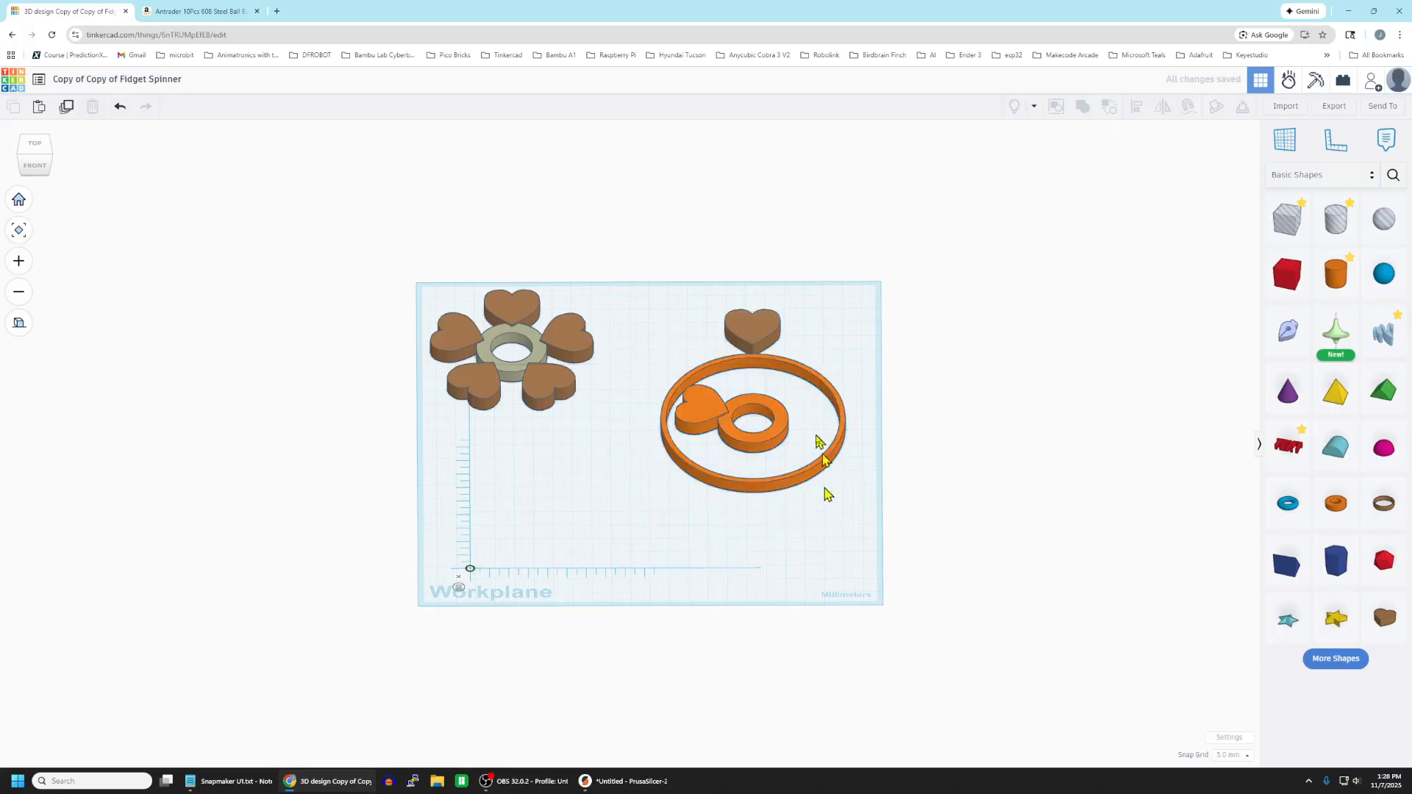
# Duplicate the spare heart behind the ring and move the copy 40 mm forward onto the back of the hub.
pyautogui.click(763, 330)
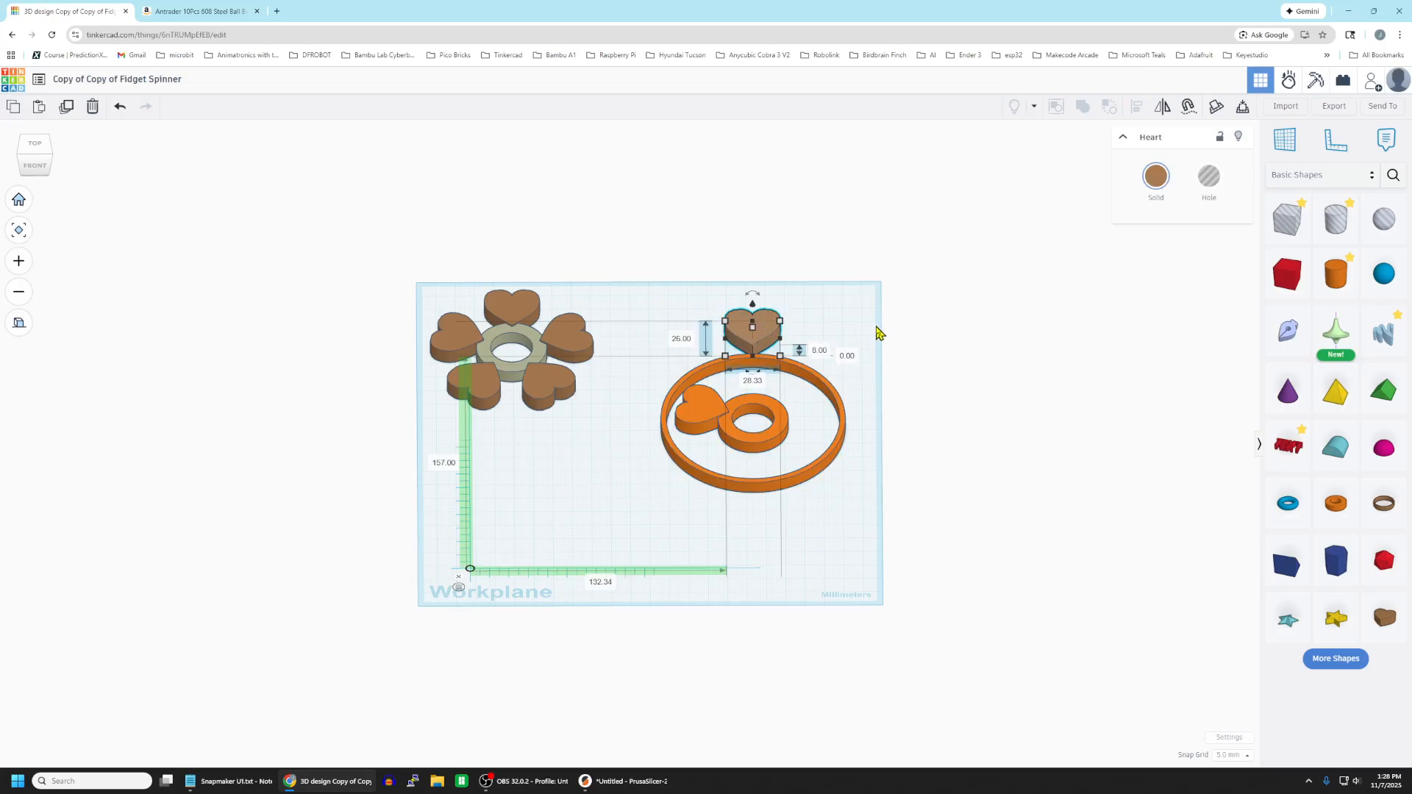
pyautogui.hotkey('ctrl', 'd')
pyautogui.press('Down')
pyautogui.press('Down')
pyautogui.press('Down')
pyautogui.press('Down')
pyautogui.press('Down')
pyautogui.press('Down')
pyautogui.press('Down')
pyautogui.press('Down')
pyautogui.moveTo(821, 607)
pyautogui.mouseDown(button='right')
pyautogui.moveTo(827, 568)
pyautogui.moveTo(819, 607)
pyautogui.mouseUp(button='right')
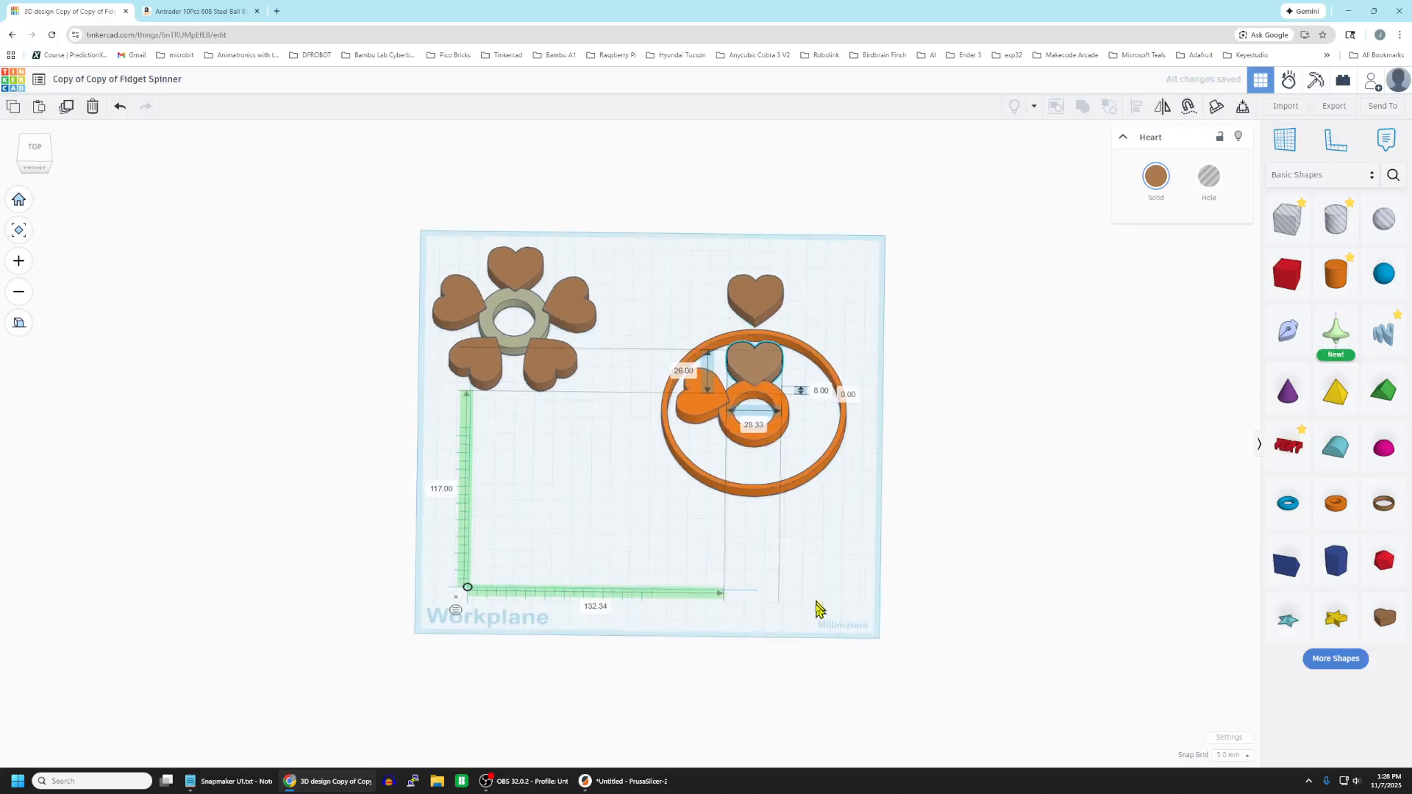
# Group the heart at the back of the hub with the ring assembly, leaving the spare heart out.
pyautogui.click(860, 392)
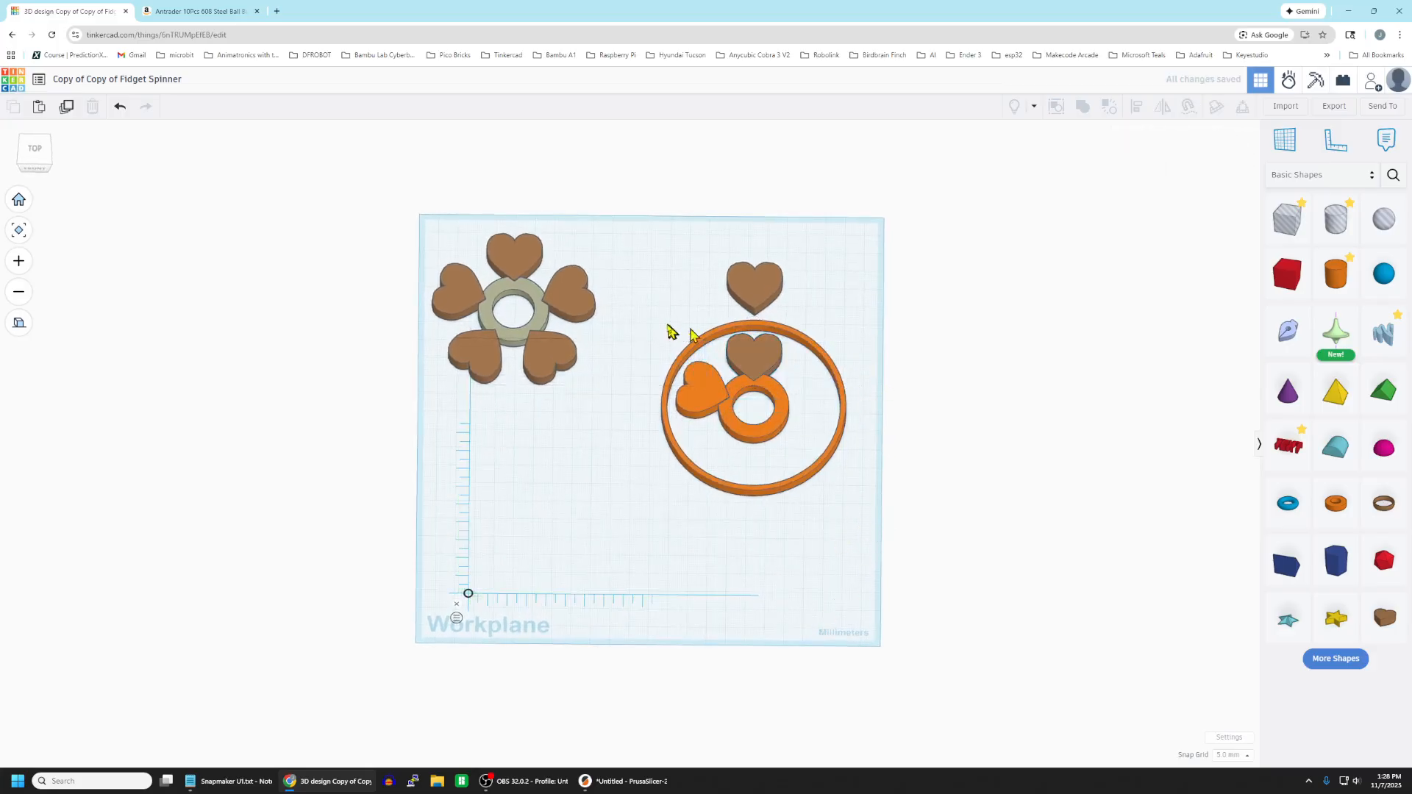
pyautogui.moveTo(643, 323); pyautogui.dragTo(843, 517)
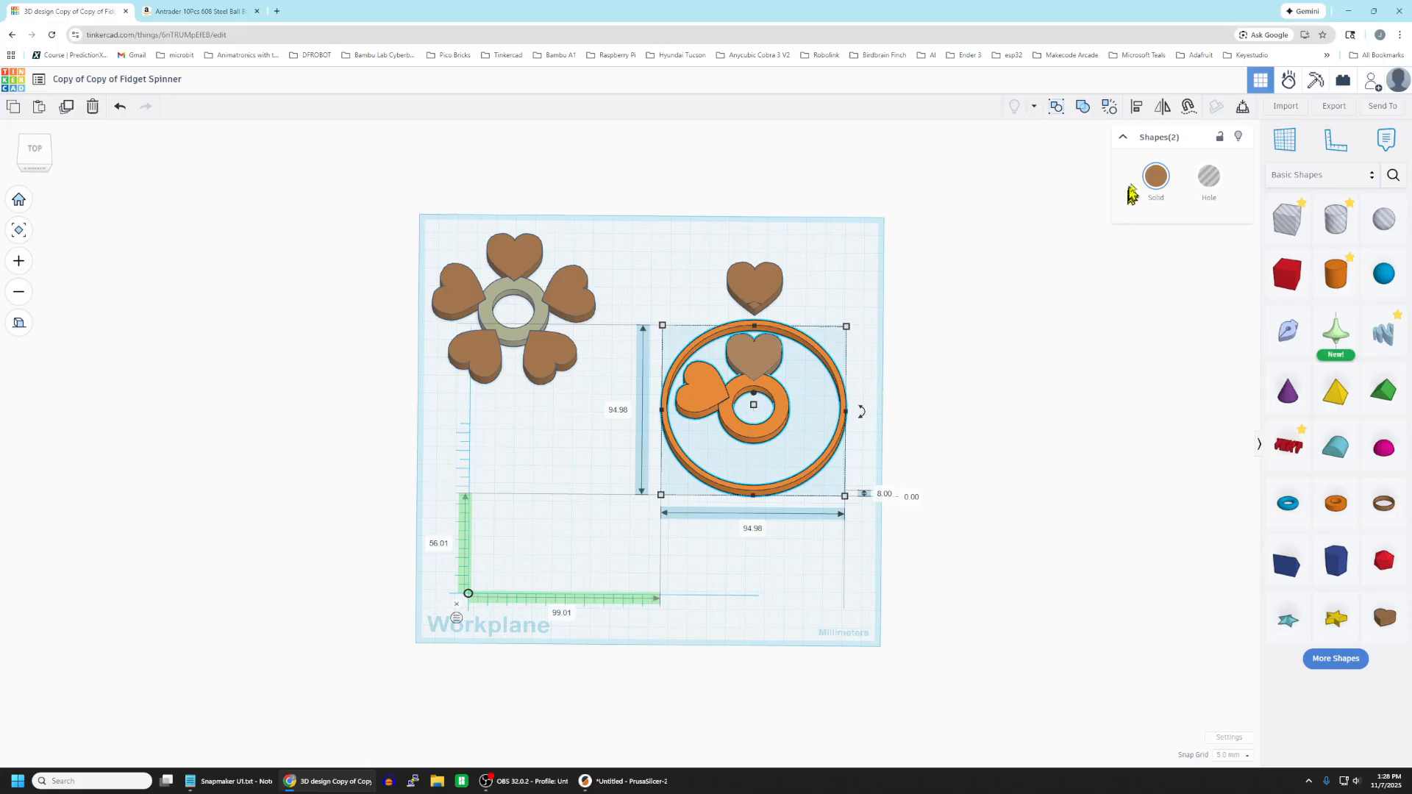
pyautogui.click(1082, 107)
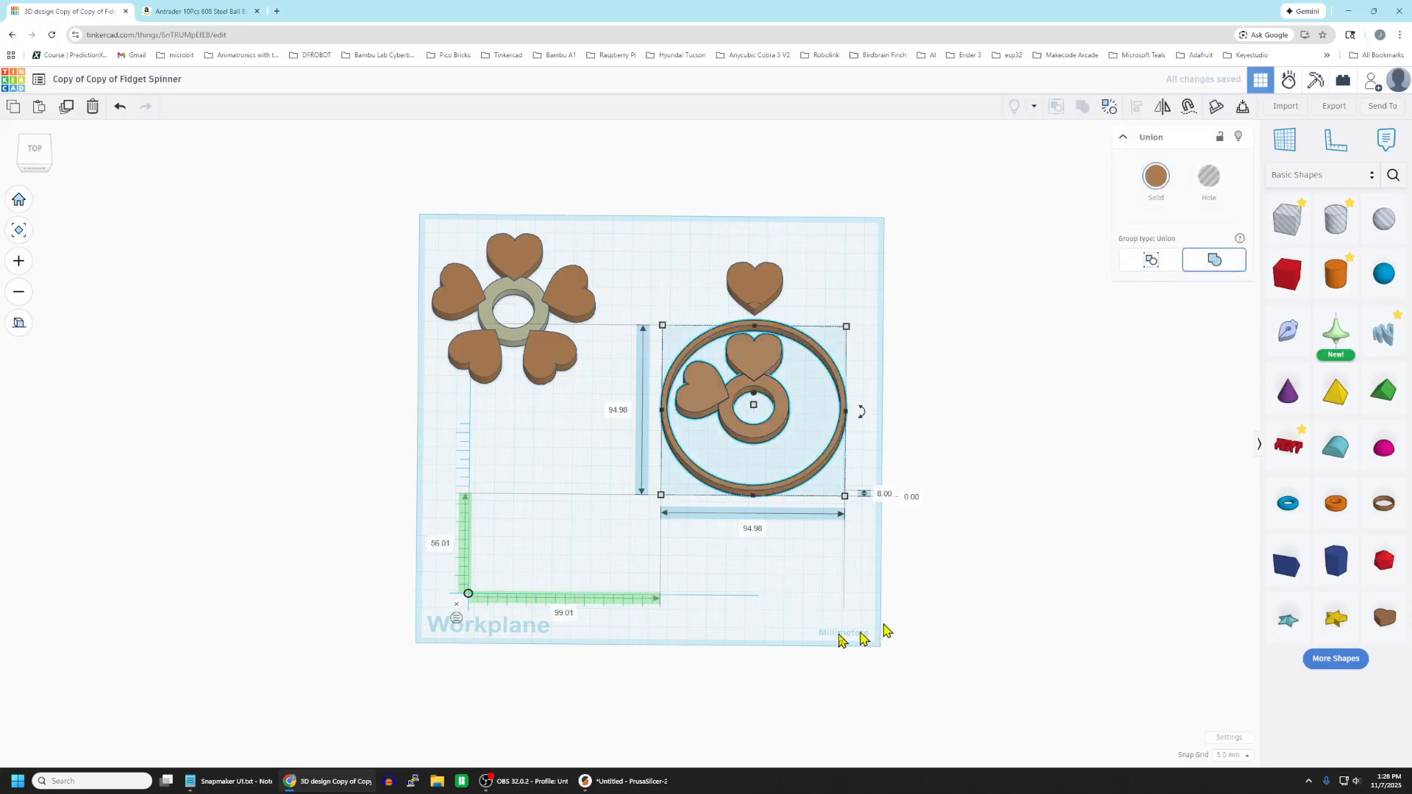
pyautogui.click(794, 589)
# Rotate the grouped rings and two hearts flat on the workplane, counterclockwise by about one fifth of a turn.
pyautogui.click(777, 431)
pyautogui.moveTo(772, 571); pyautogui.dragTo(826, 527, button='right')
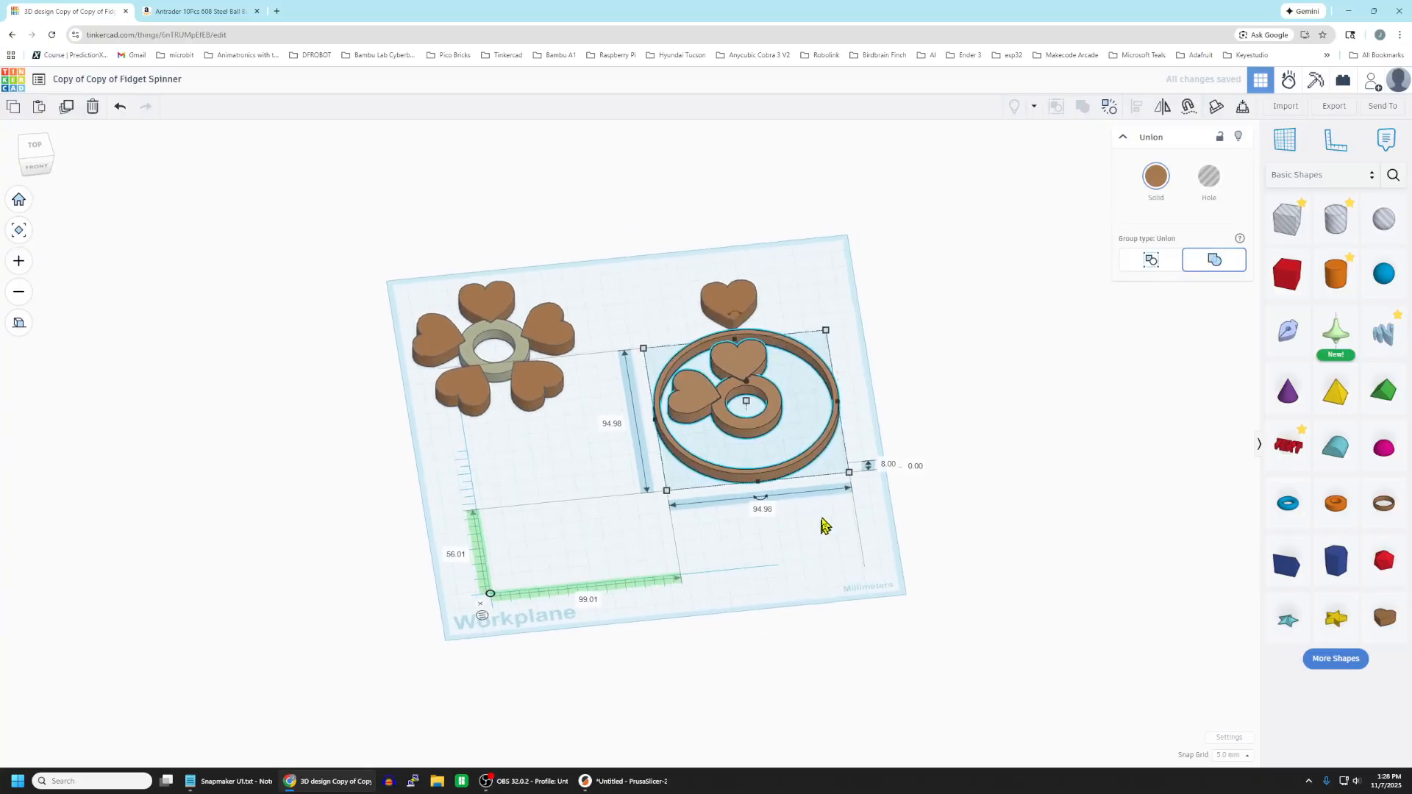
pyautogui.moveTo(764, 504)
pyautogui.moveTo(762, 507); pyautogui.dragTo(966, 450)
pyautogui.click(758, 342)
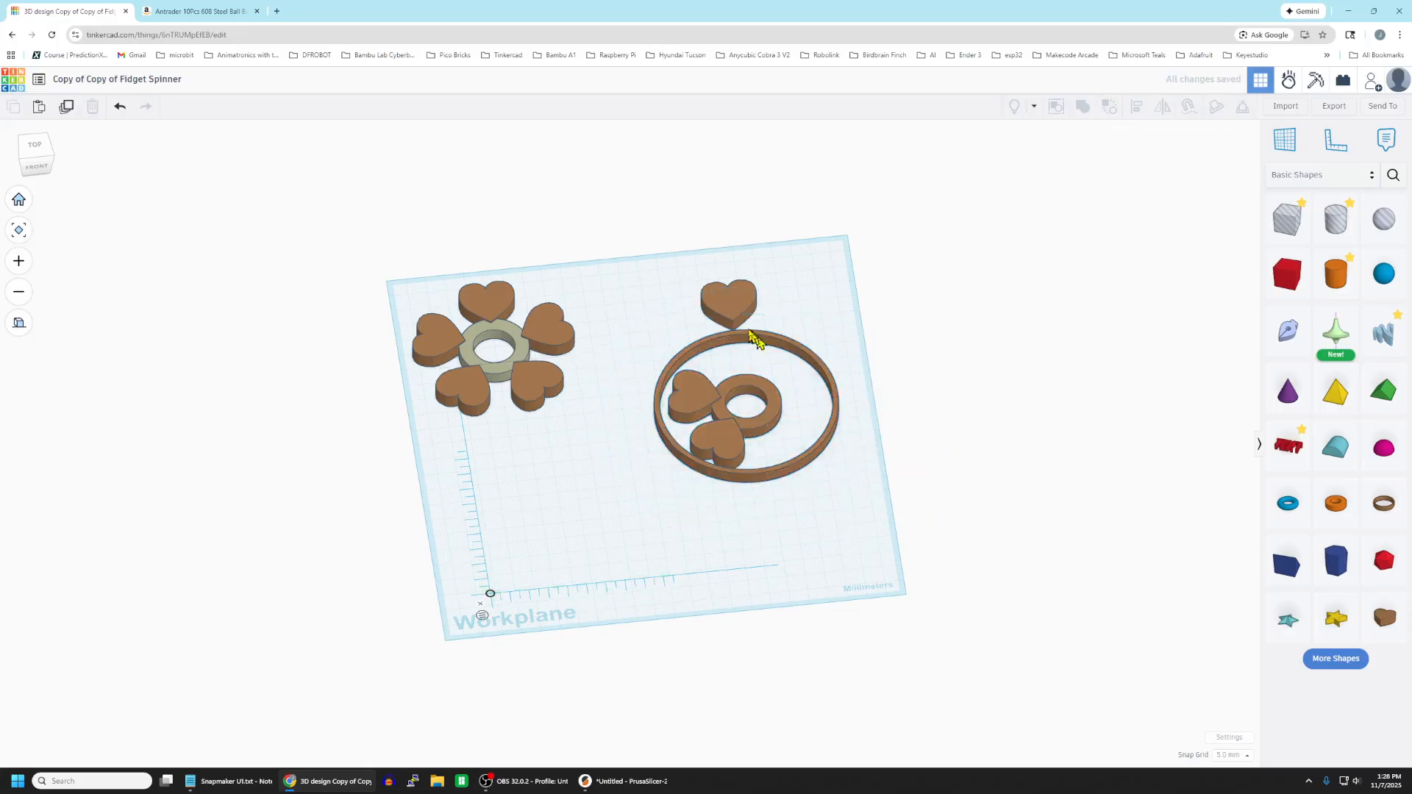
# Duplicate the spare heart and move the copy 40 mm forward onto the back of the hub as the third heart.
pyautogui.click(745, 297)
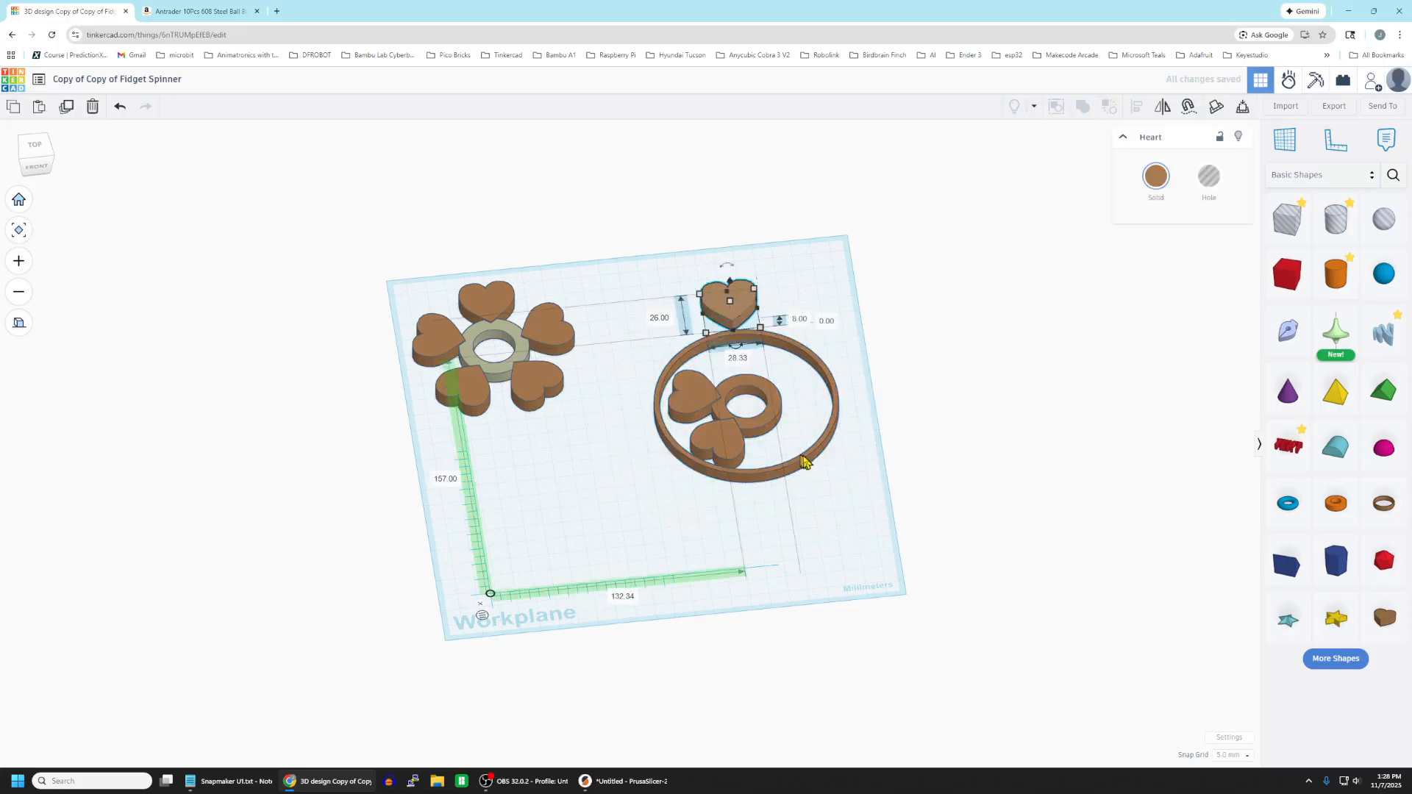
pyautogui.hotkey('ctrl', 'd')
pyautogui.press('Down')
pyautogui.press('Down')
pyautogui.press('Down')
pyautogui.press('Down')
pyautogui.press('Down')
pyautogui.press('Down')
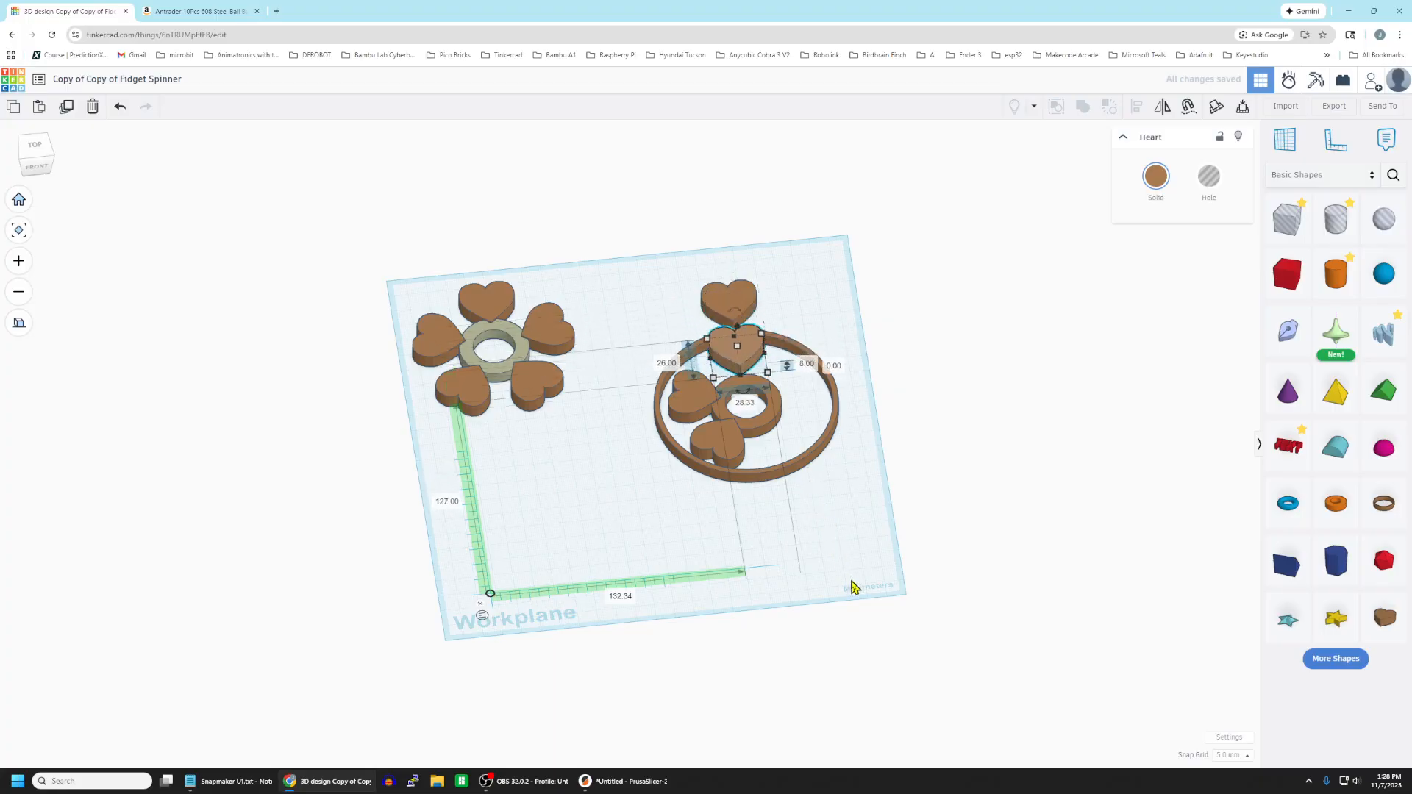
pyautogui.press('Down')
pyautogui.press('Down')
# Group the third heart with the rings and the two hearts, leaving the spare heart out.
pyautogui.moveTo(841, 545); pyautogui.dragTo(788, 600, button='right')
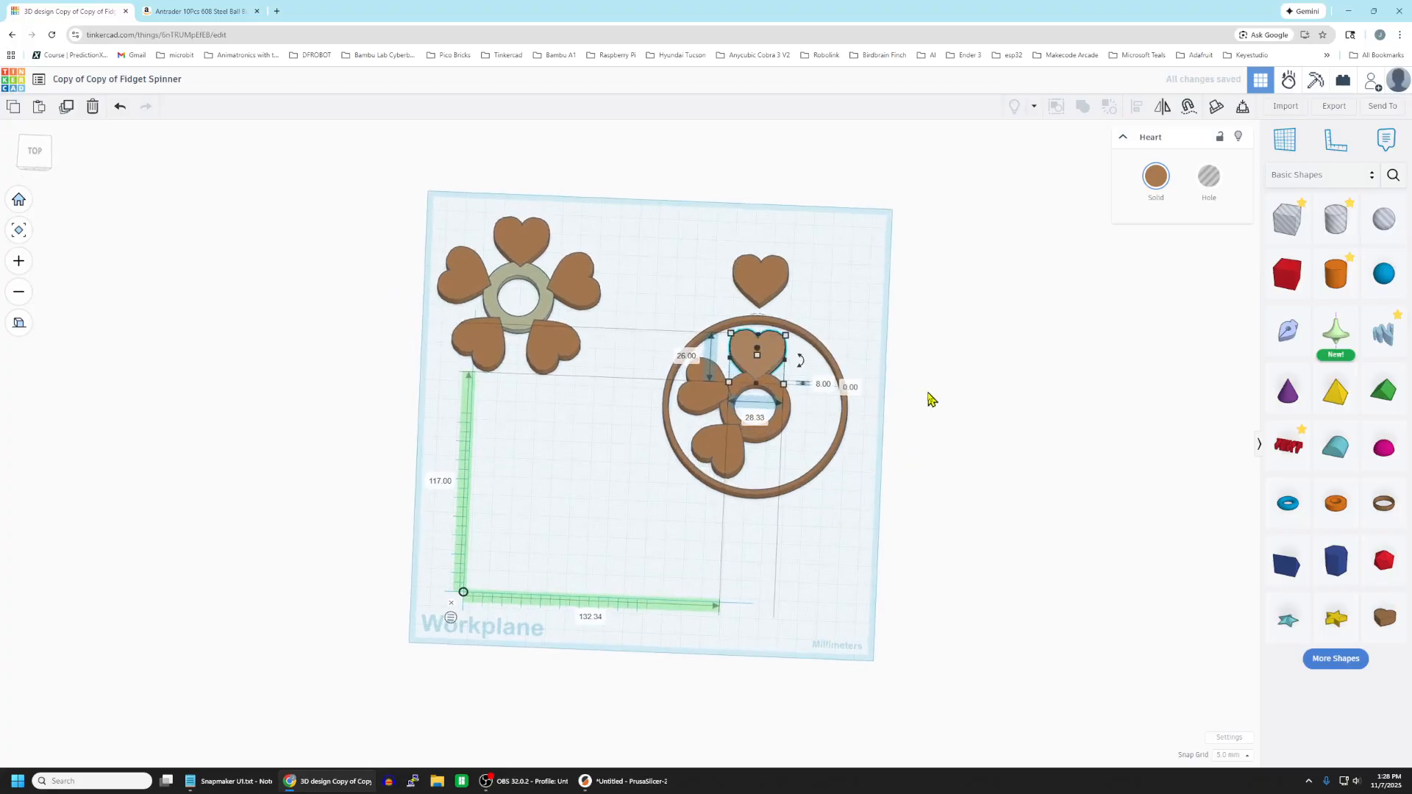
pyautogui.click(723, 287)
pyautogui.moveTo(678, 319); pyautogui.dragTo(853, 528)
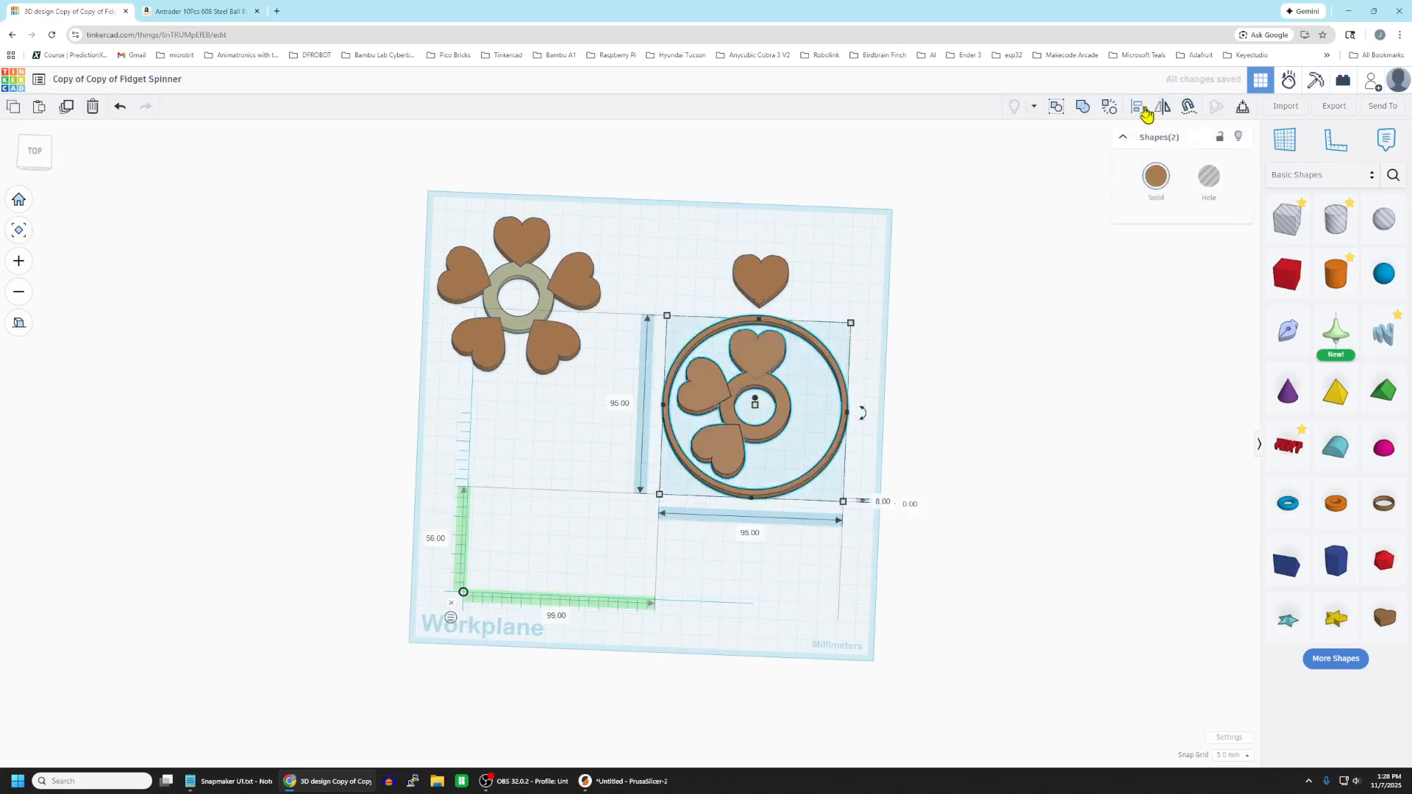
pyautogui.click(1083, 107)
pyautogui.click(797, 572)
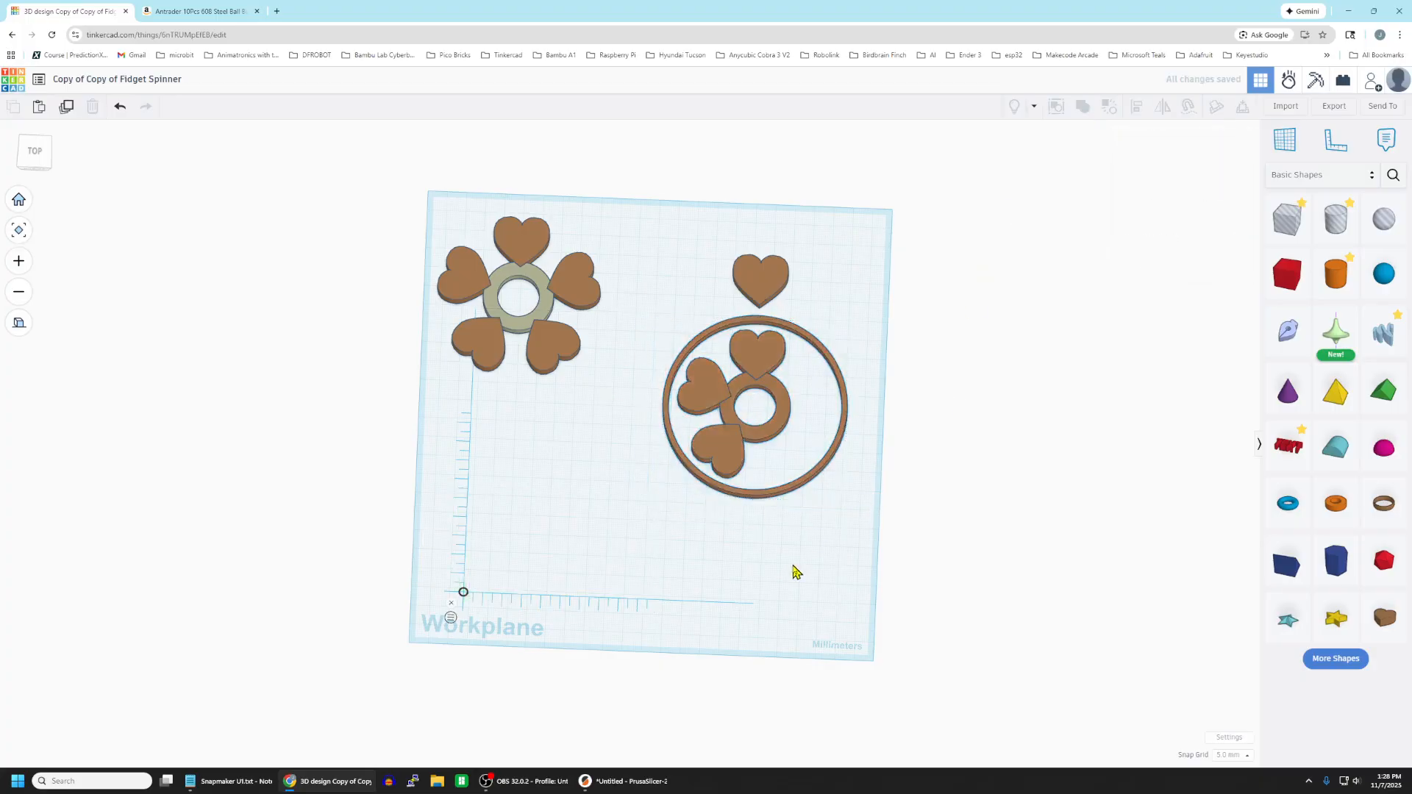
# Rotate the grouped rings and three hearts flat on the workplane, counterclockwise by about one fifth of a turn.
pyautogui.moveTo(779, 576); pyautogui.dragTo(800, 436, button='right')
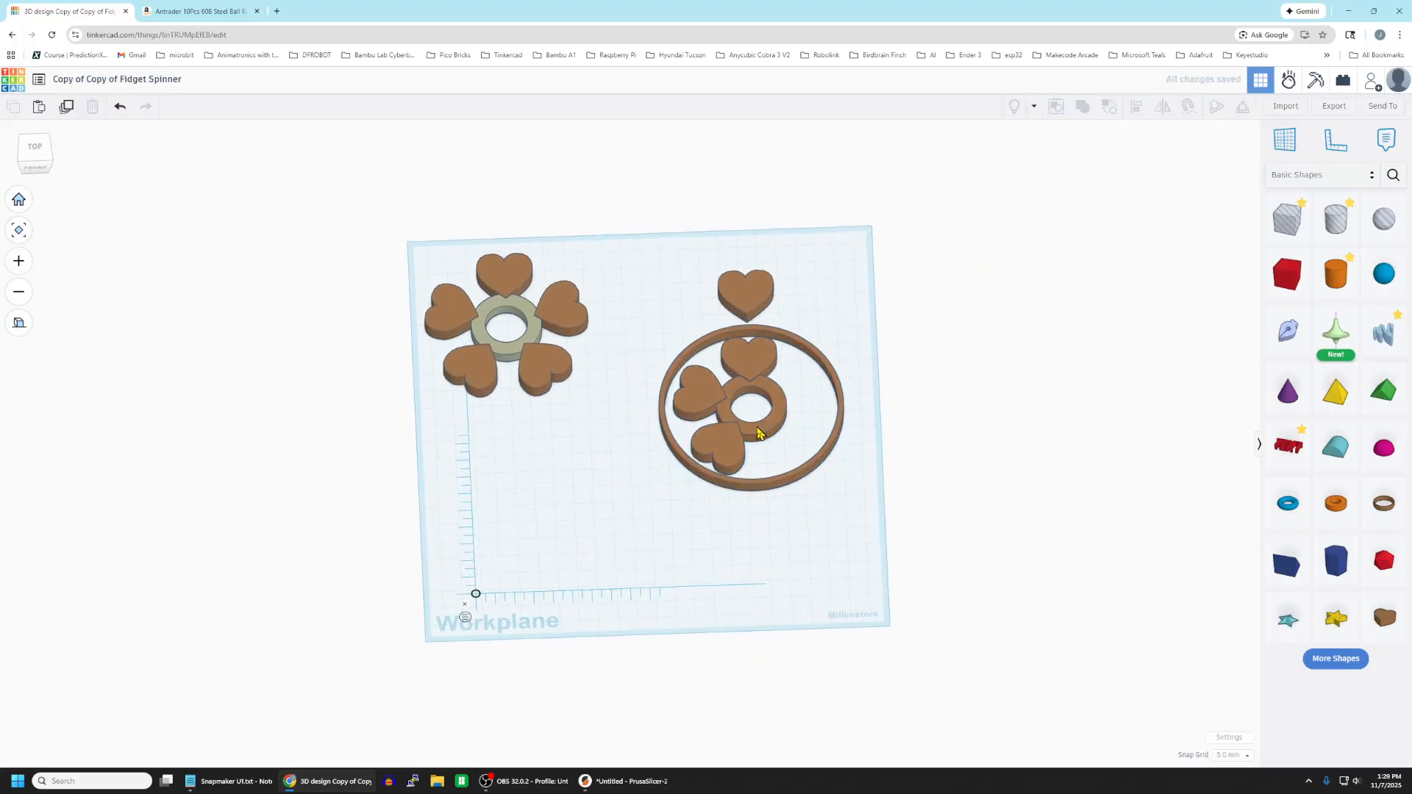
pyautogui.click(760, 433)
pyautogui.moveTo(757, 515)
pyautogui.moveTo(757, 513); pyautogui.dragTo(986, 464)
pyautogui.click(996, 423)
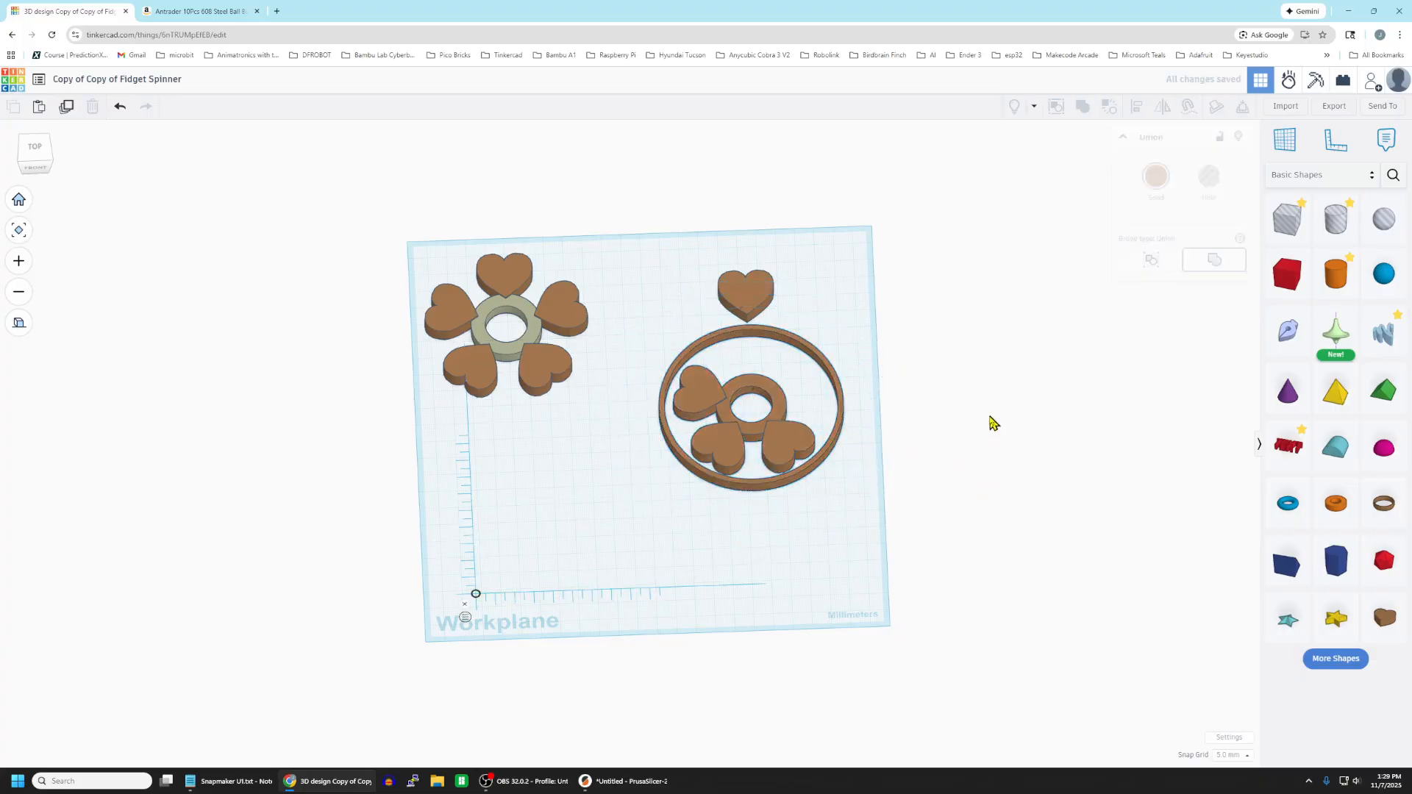
# Duplicate the spare heart and move the copy 40 mm forward onto the back of the hub as the fourth heart.
pyautogui.click(745, 292)
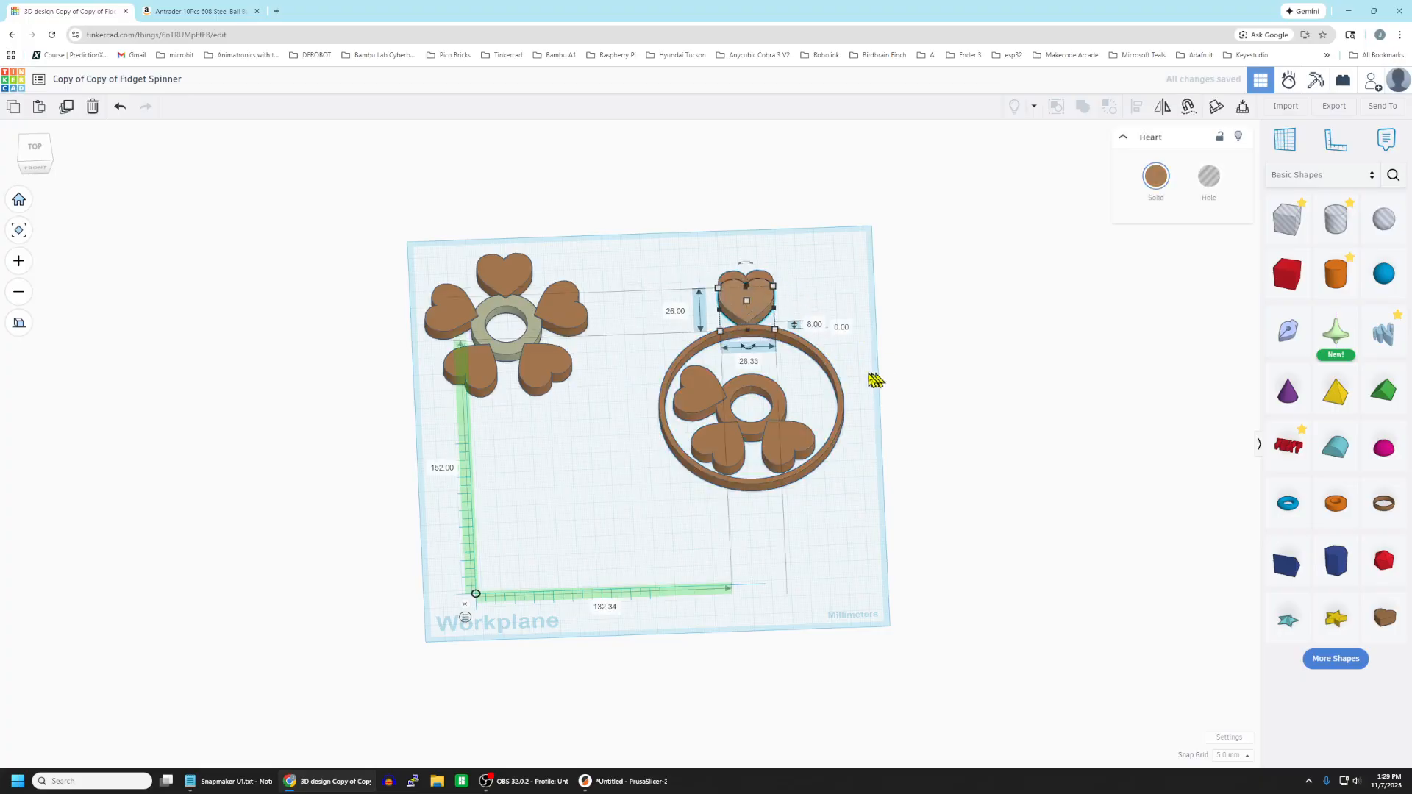
pyautogui.press('Down')
pyautogui.press('Down')
pyautogui.press('Down')
pyautogui.press('Down')
pyautogui.press('Down')
pyautogui.press('Down')
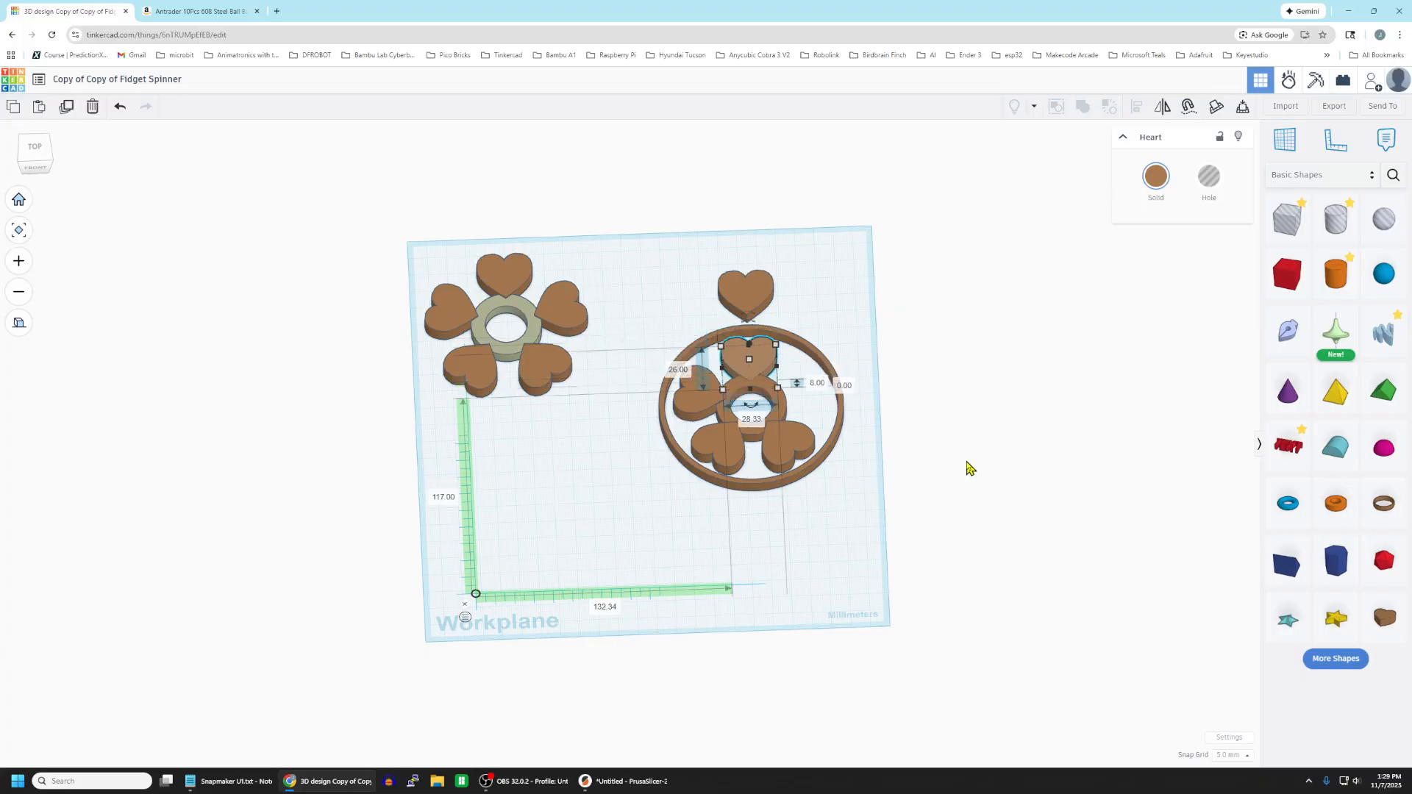
# Group the fourth heart with the rings and the three hearts, leaving the spare heart out.
pyautogui.moveTo(854, 519); pyautogui.dragTo(845, 561, button='right')
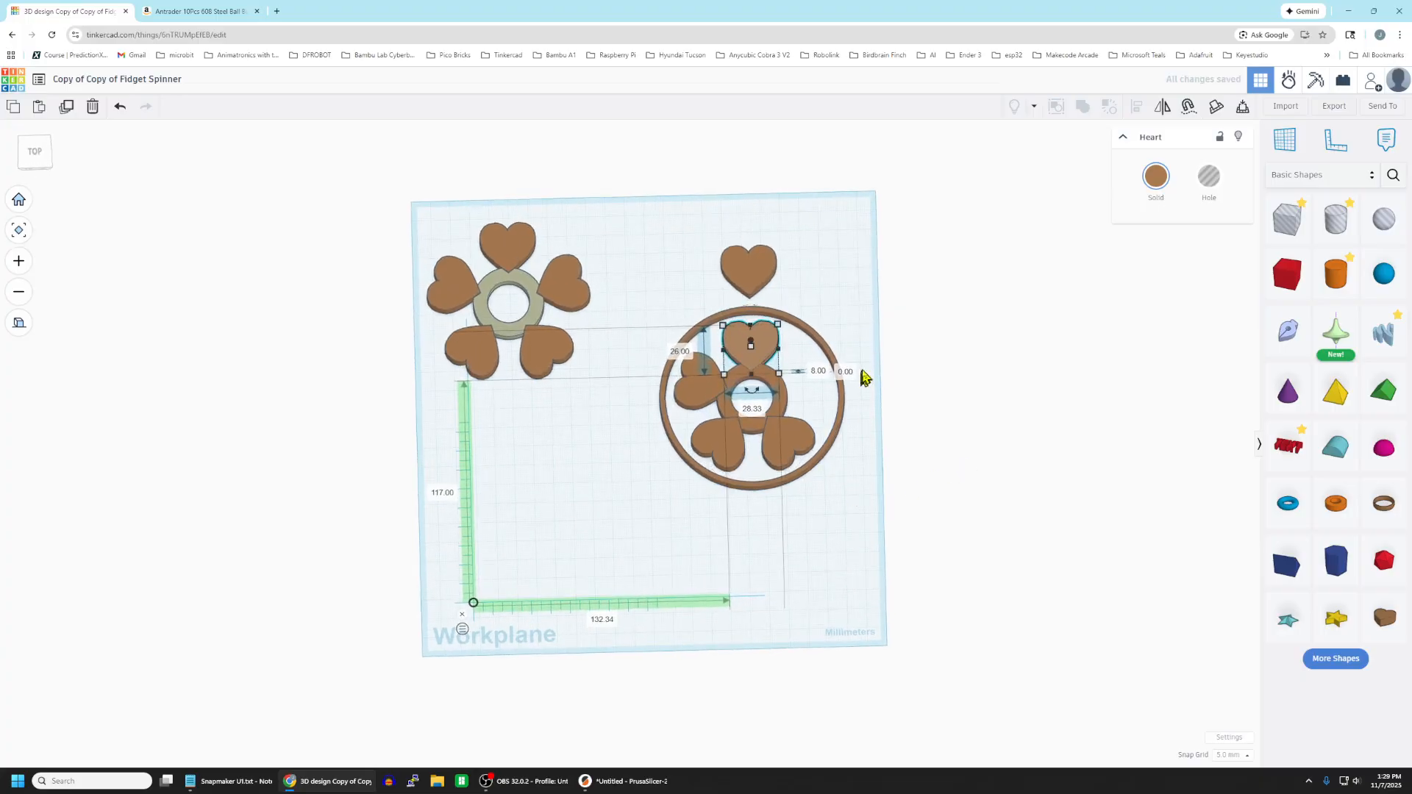
pyautogui.click(962, 320)
pyautogui.moveTo(646, 322); pyautogui.dragTo(875, 508)
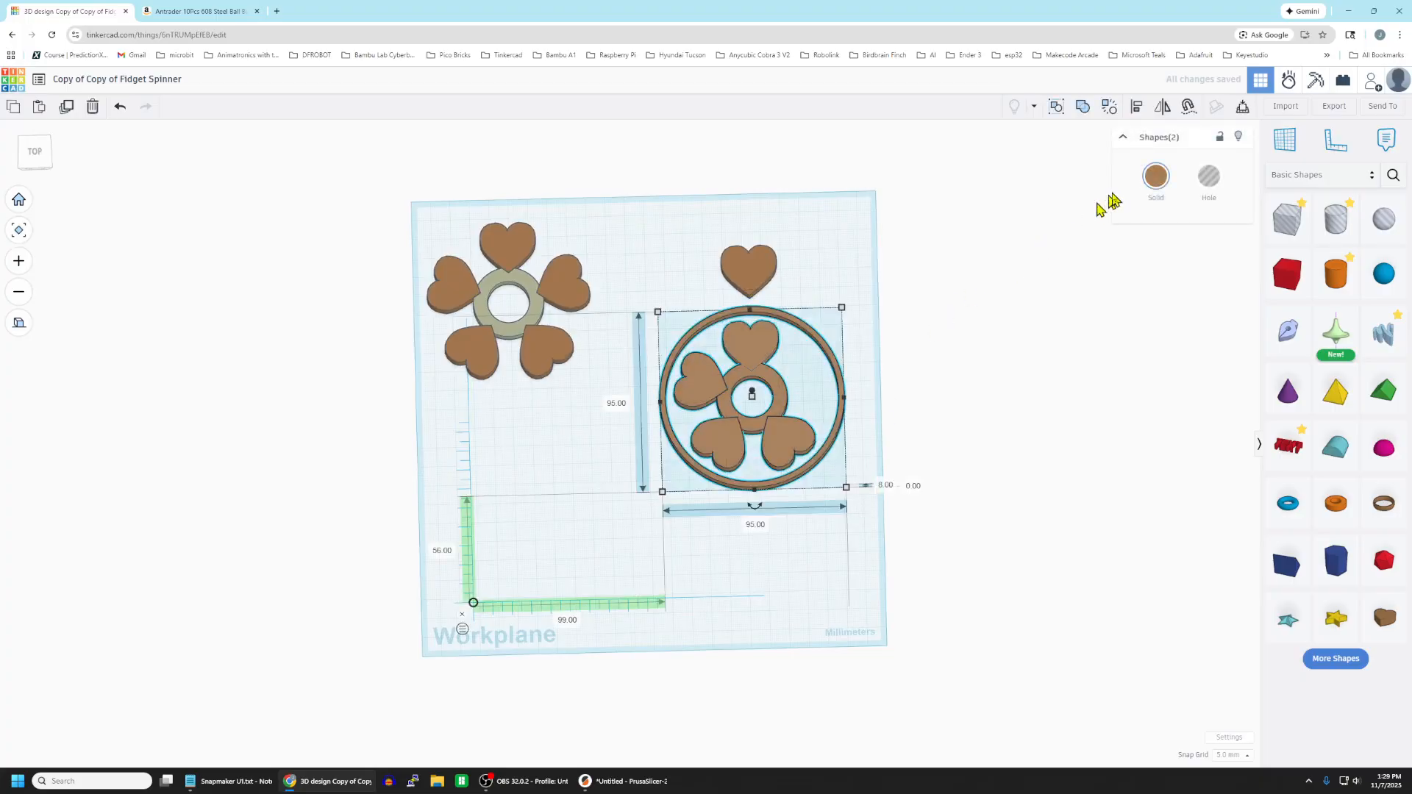
pyautogui.click(1080, 109)
pyautogui.click(800, 551)
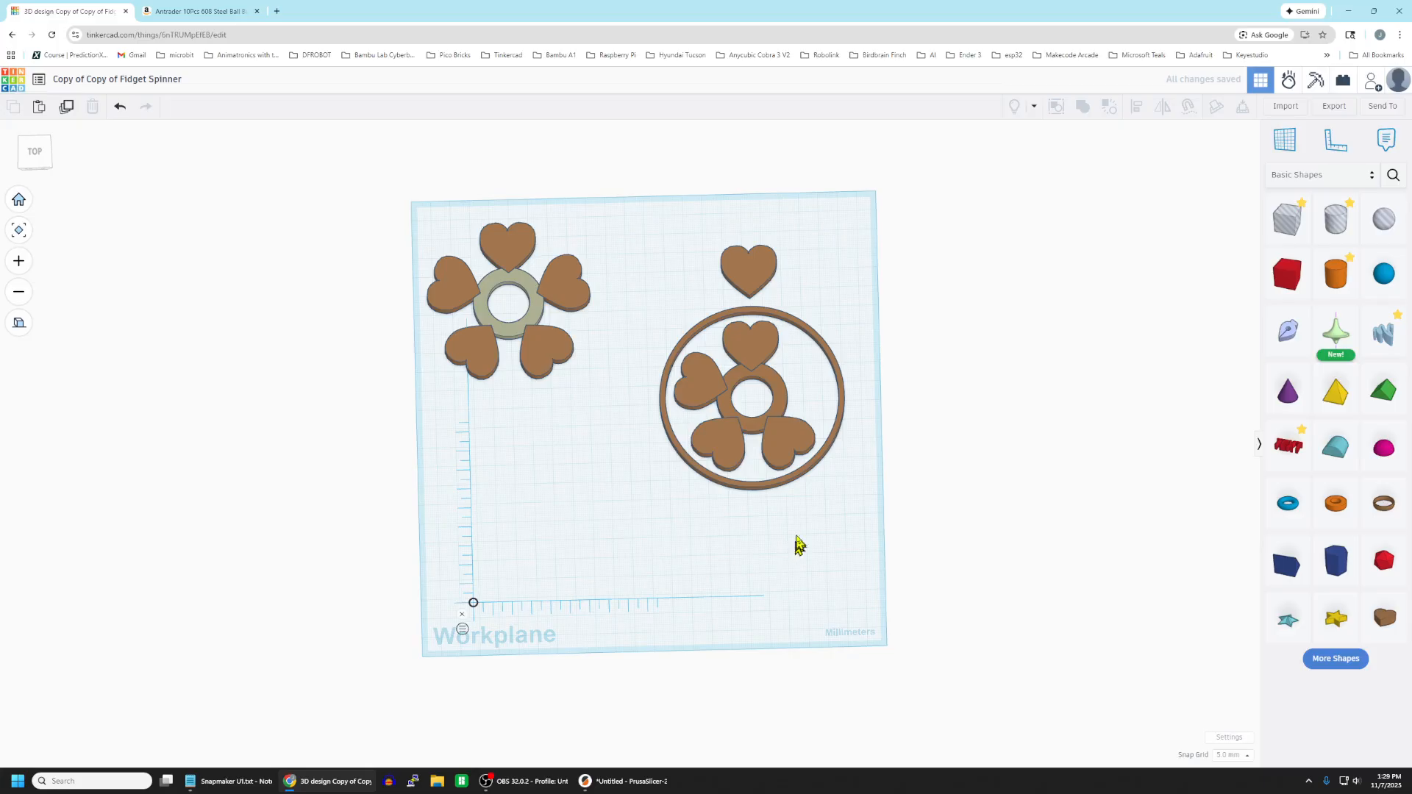
# Rotate the grouped rings and four hearts flat on the workplane, counterclockwise by about one fifth of a turn.
pyautogui.click(788, 482)
pyautogui.moveTo(760, 518); pyautogui.dragTo(977, 441)
pyautogui.click(814, 299)
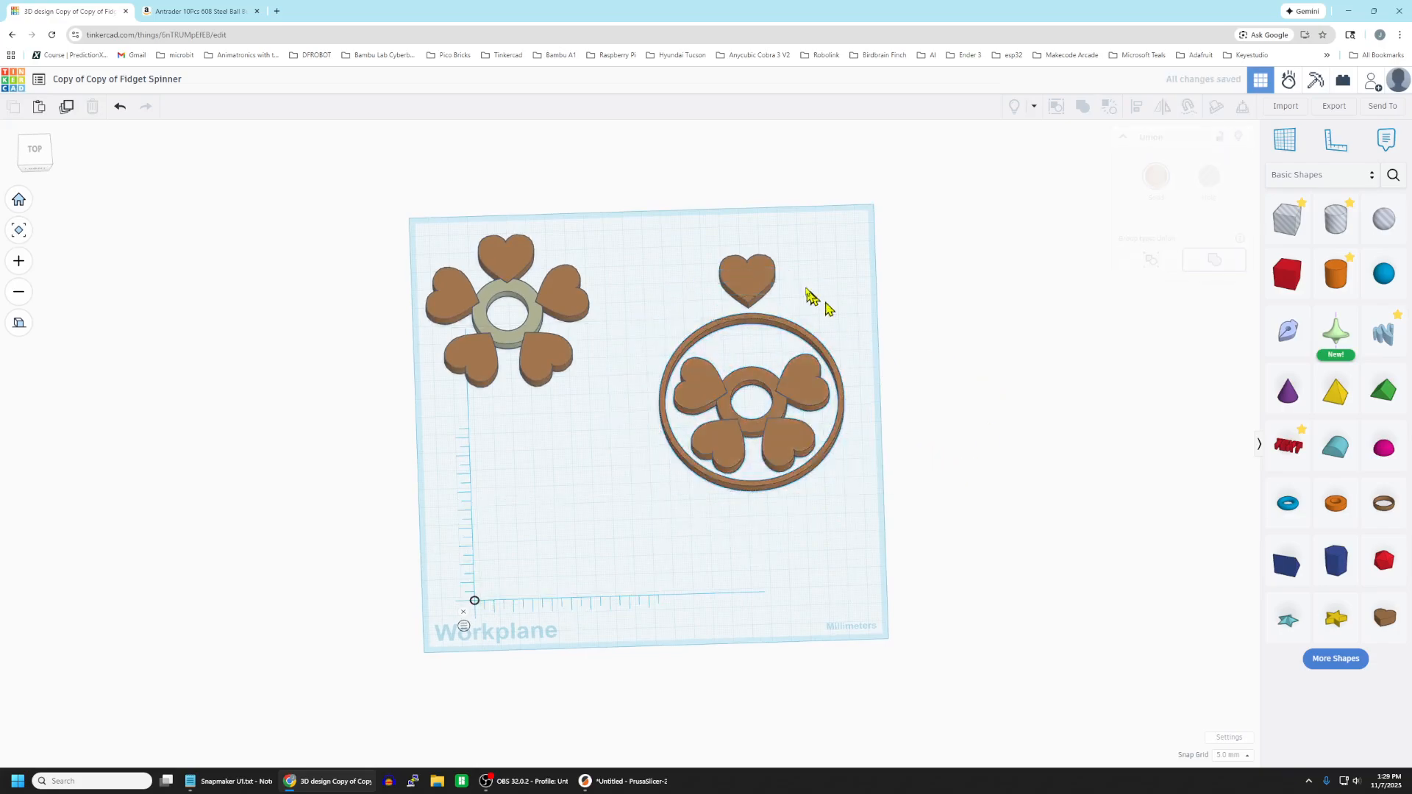
# Move the spare heart forward into the remaining gap at the back of the hub as the fifth heart.
pyautogui.click(747, 278)
pyautogui.press('Down')
pyautogui.press('Down')
pyautogui.press('Down')
pyautogui.press('Down')
pyautogui.press('Down')
pyautogui.press('Down')
pyautogui.press('Down')
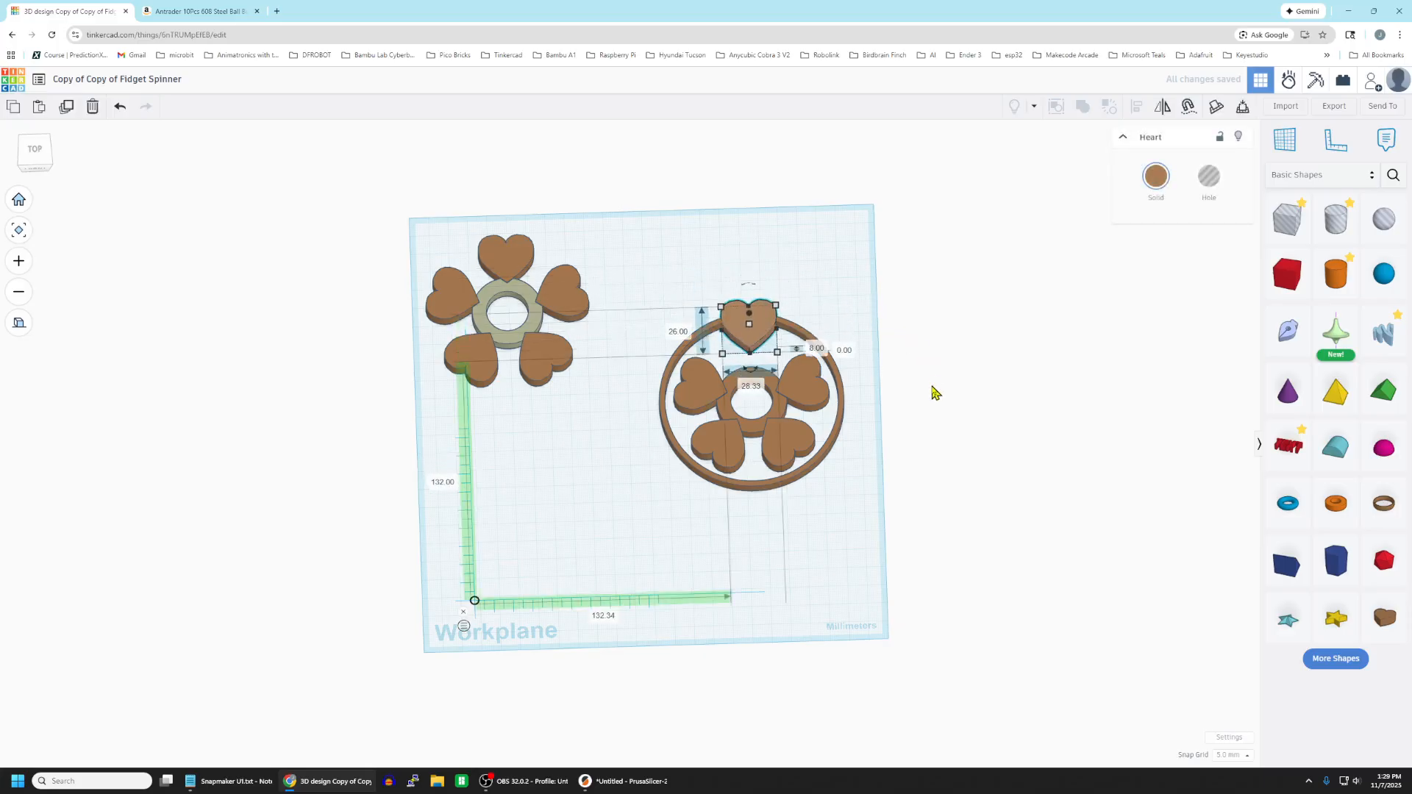
pyautogui.press('Down')
# Group the fifth heart with the rings and the other four hearts into one spinner body.
pyautogui.click(792, 545)
pyautogui.moveTo(823, 548); pyautogui.dragTo(807, 592, button='right')
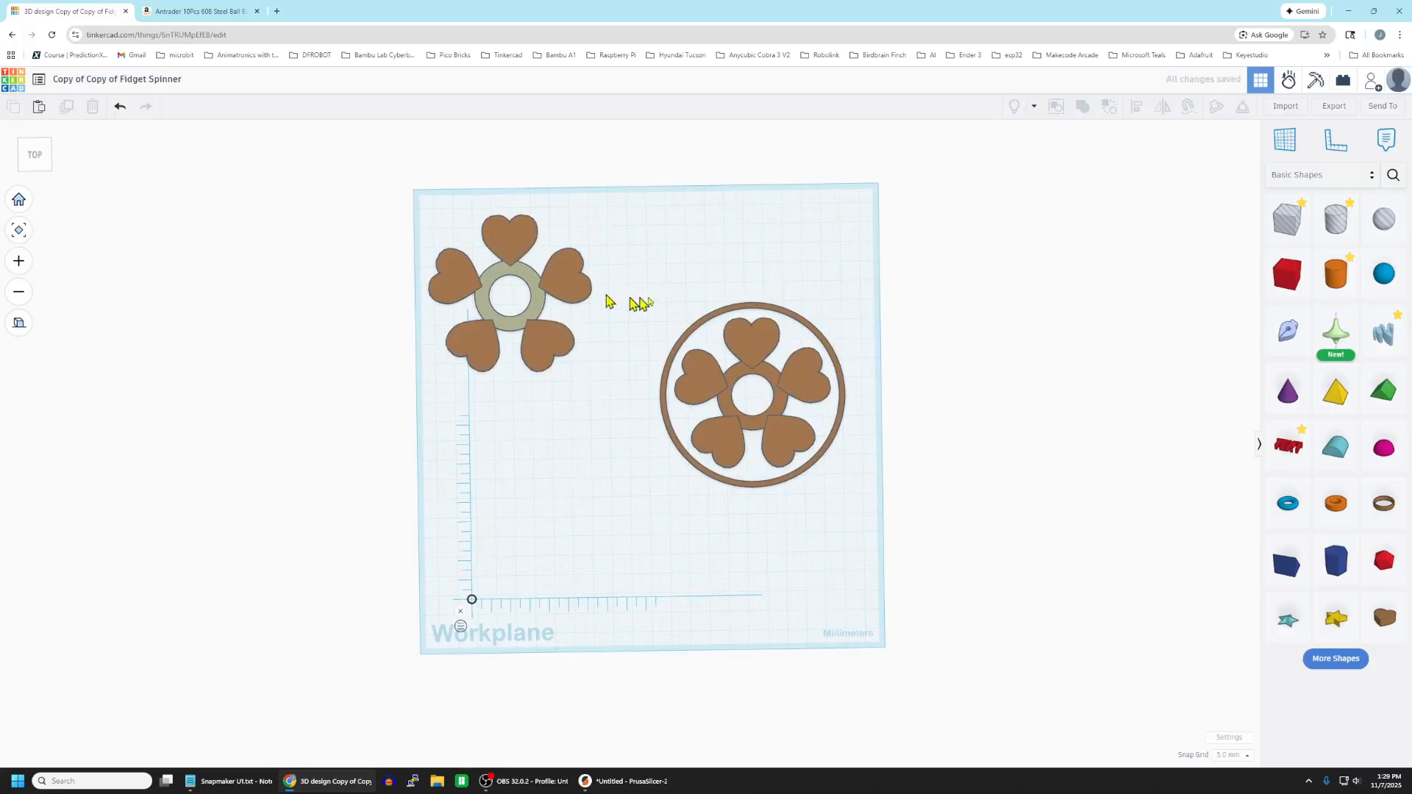
pyautogui.moveTo(704, 304); pyautogui.dragTo(881, 536)
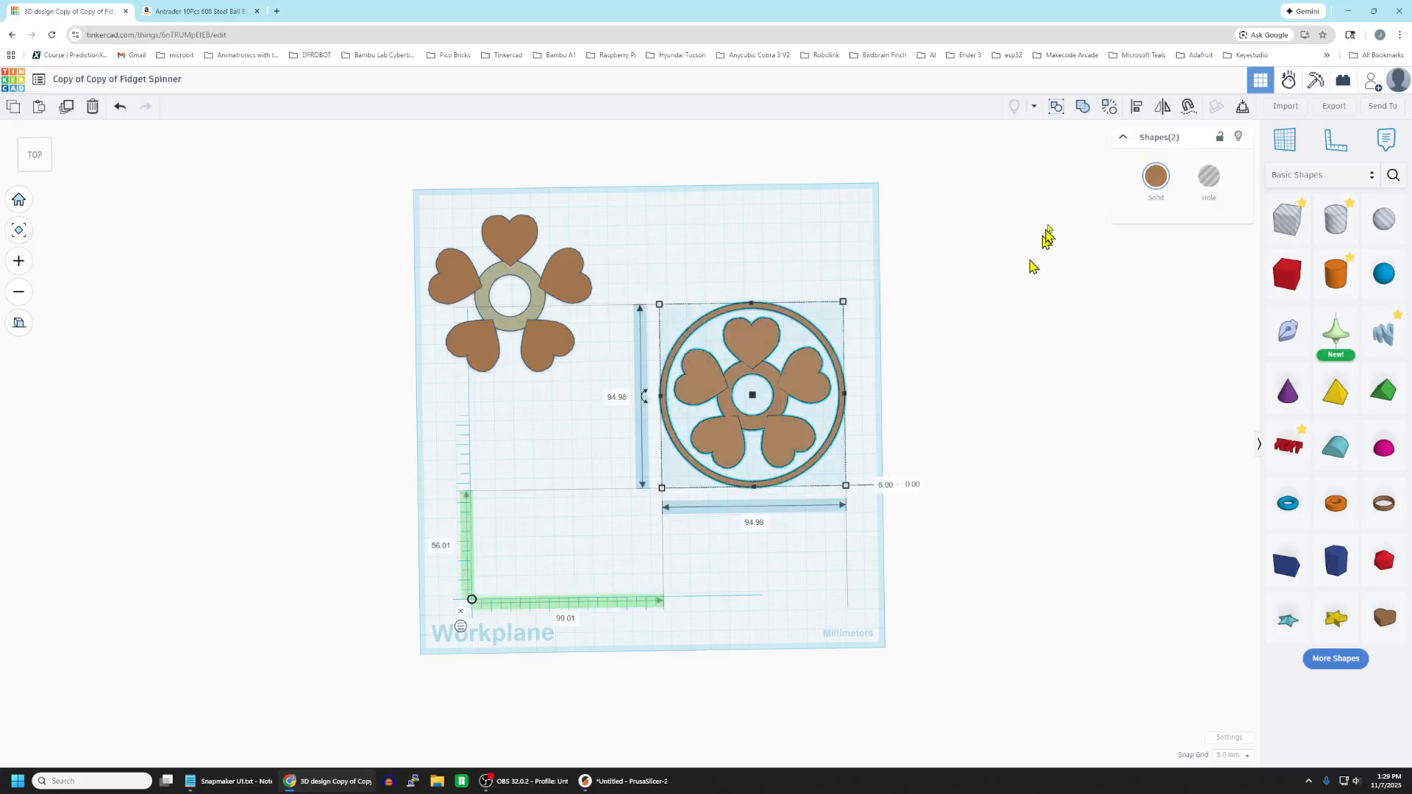
pyautogui.click(1083, 109)
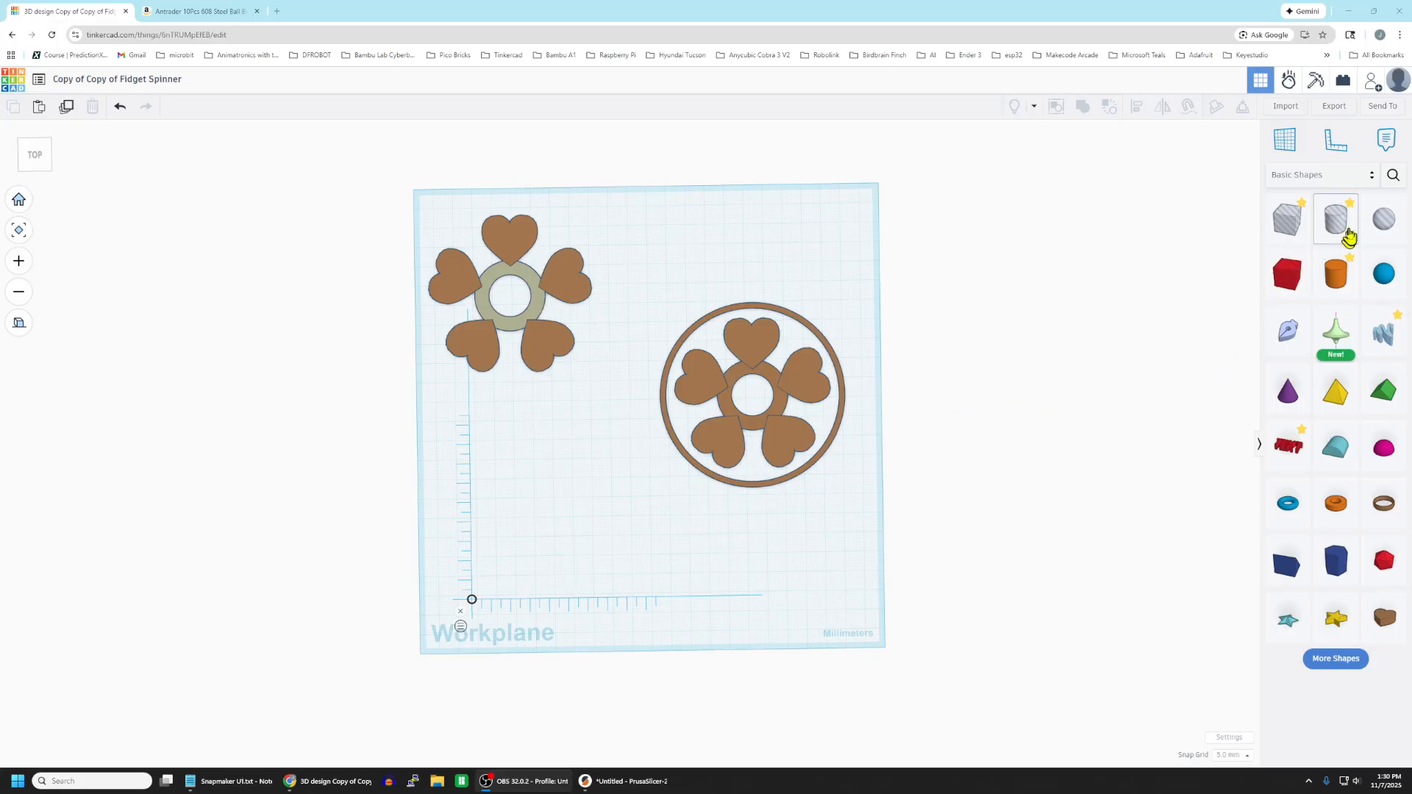
# Add a cylinder beside the workplane with the maximum number of sides, 100 mm in diameter and 7 mm high.
pyautogui.moveTo(1333, 278); pyautogui.dragTo(1004, 307)
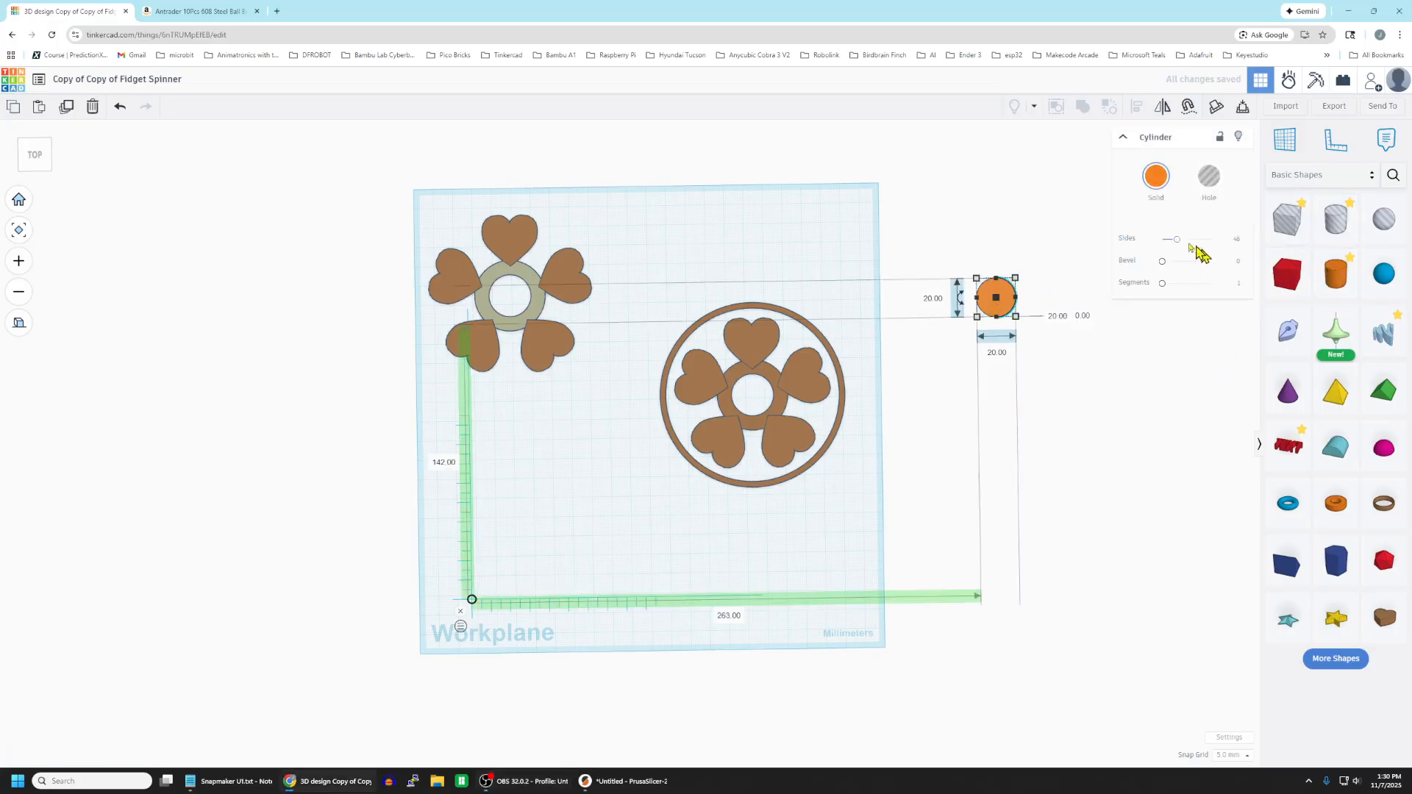
pyautogui.moveTo(1177, 240); pyautogui.dragTo(1212, 240)
pyautogui.click(997, 352)
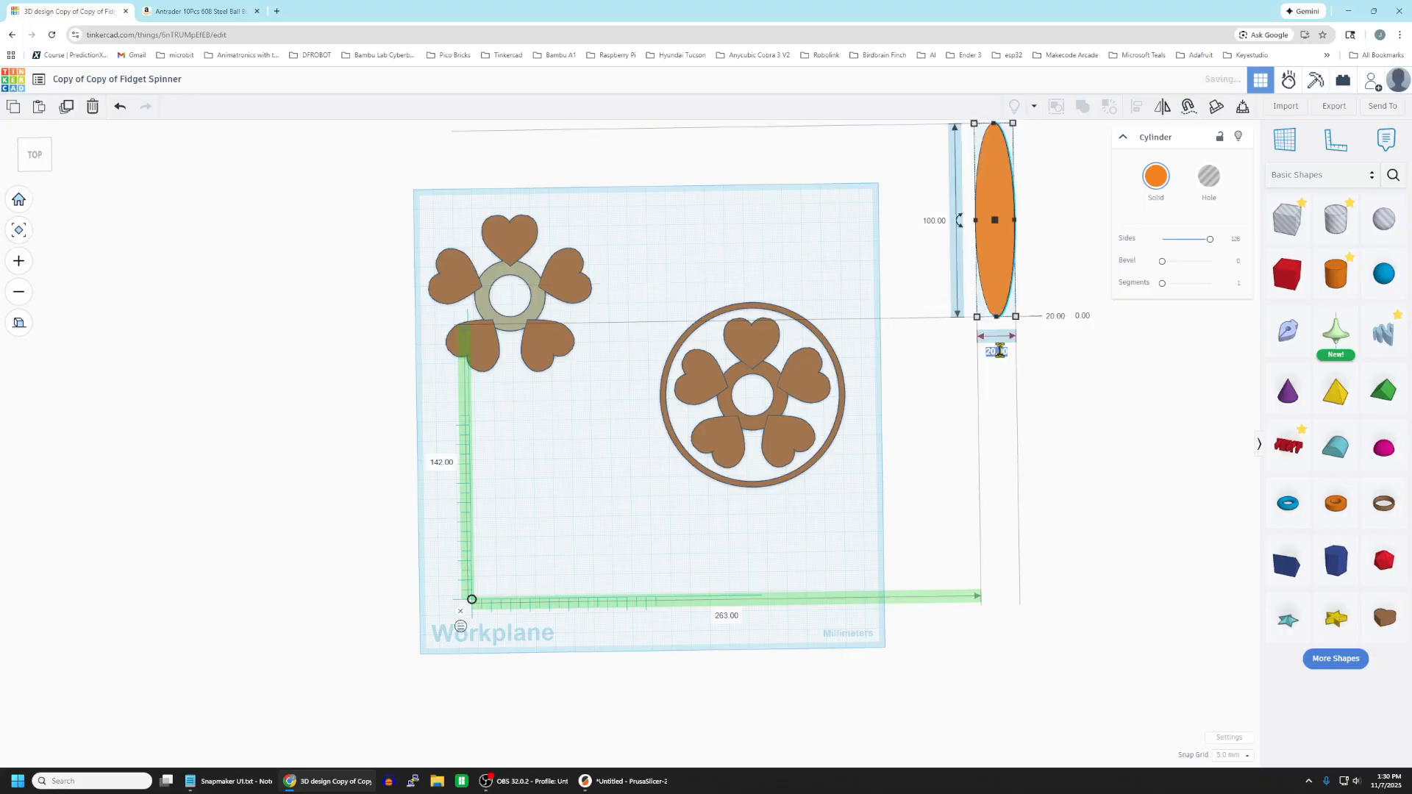
pyautogui.write('100')
pyautogui.press('Return')
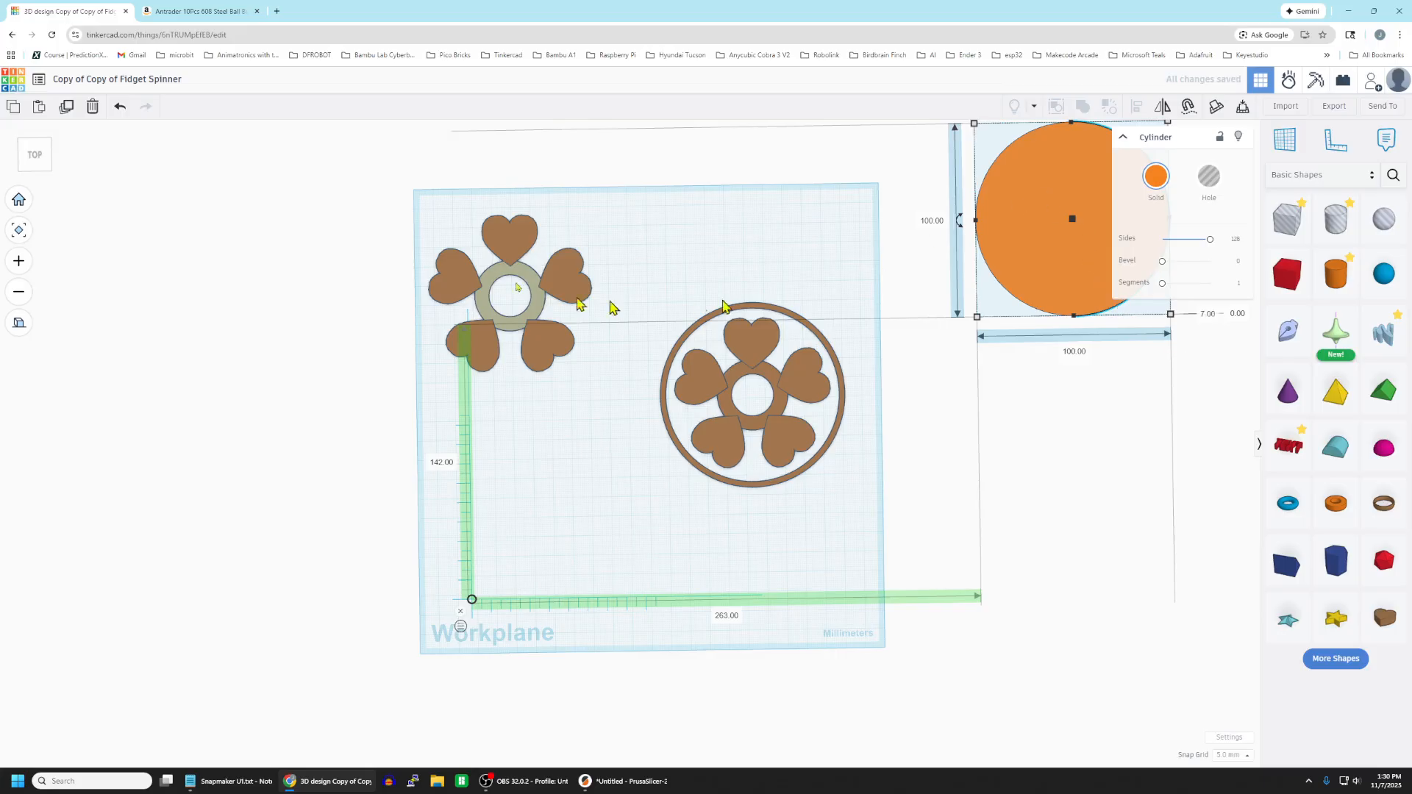
# Duplicate the 100 mm cylinder, place the copy in front of it and set its length and width to 88 mm.
pyautogui.click(66, 108)
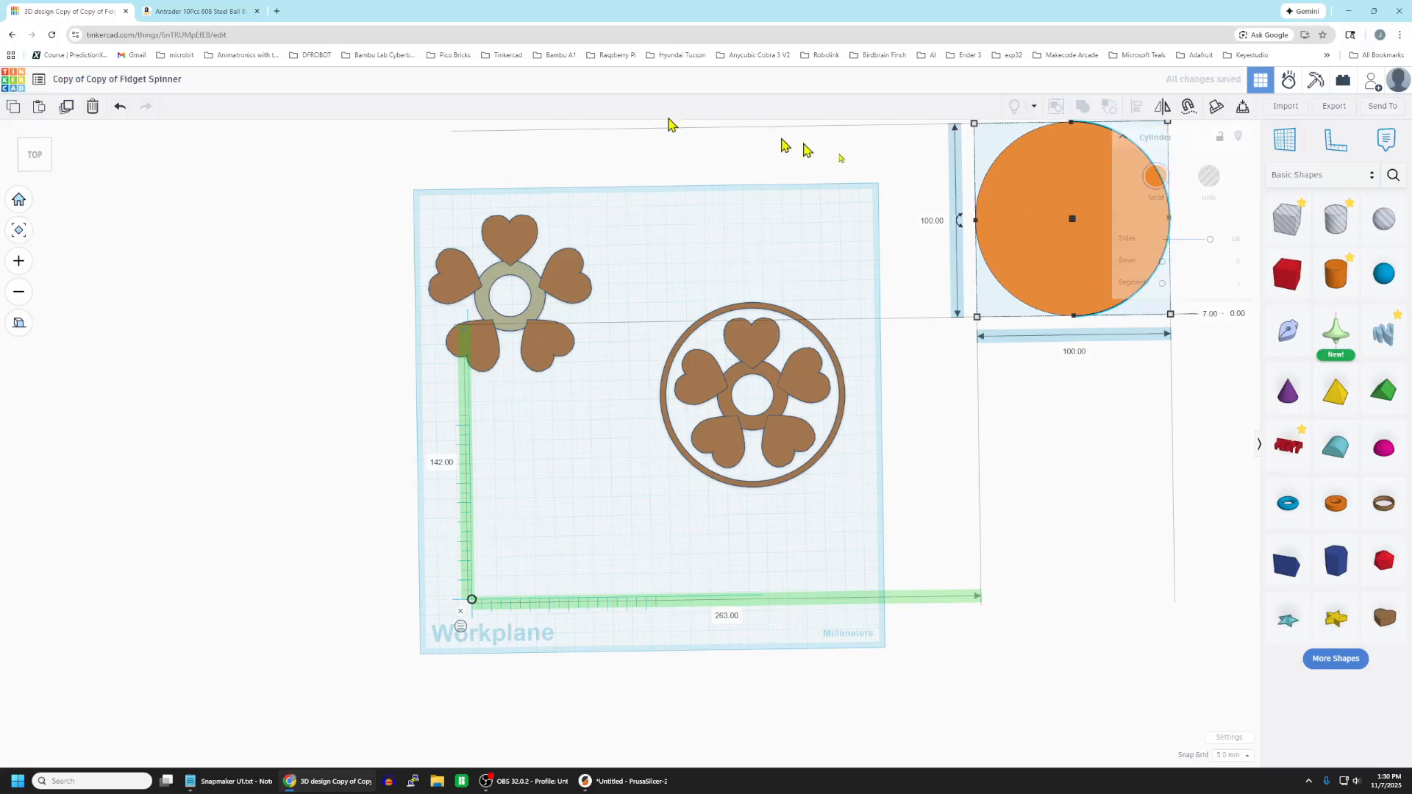
pyautogui.moveTo(1009, 208); pyautogui.dragTo(1032, 440)
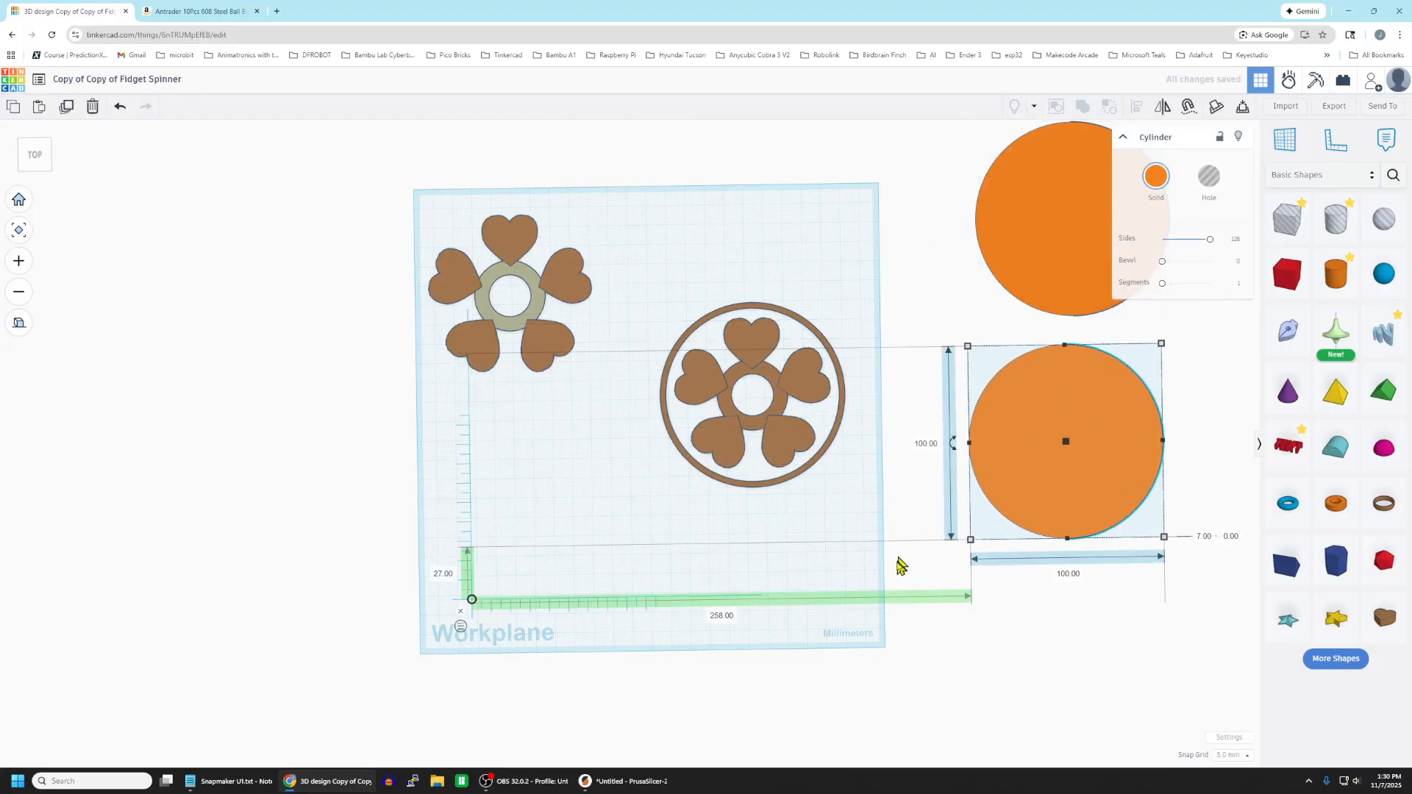
pyautogui.click(924, 443)
pyautogui.click(1069, 573)
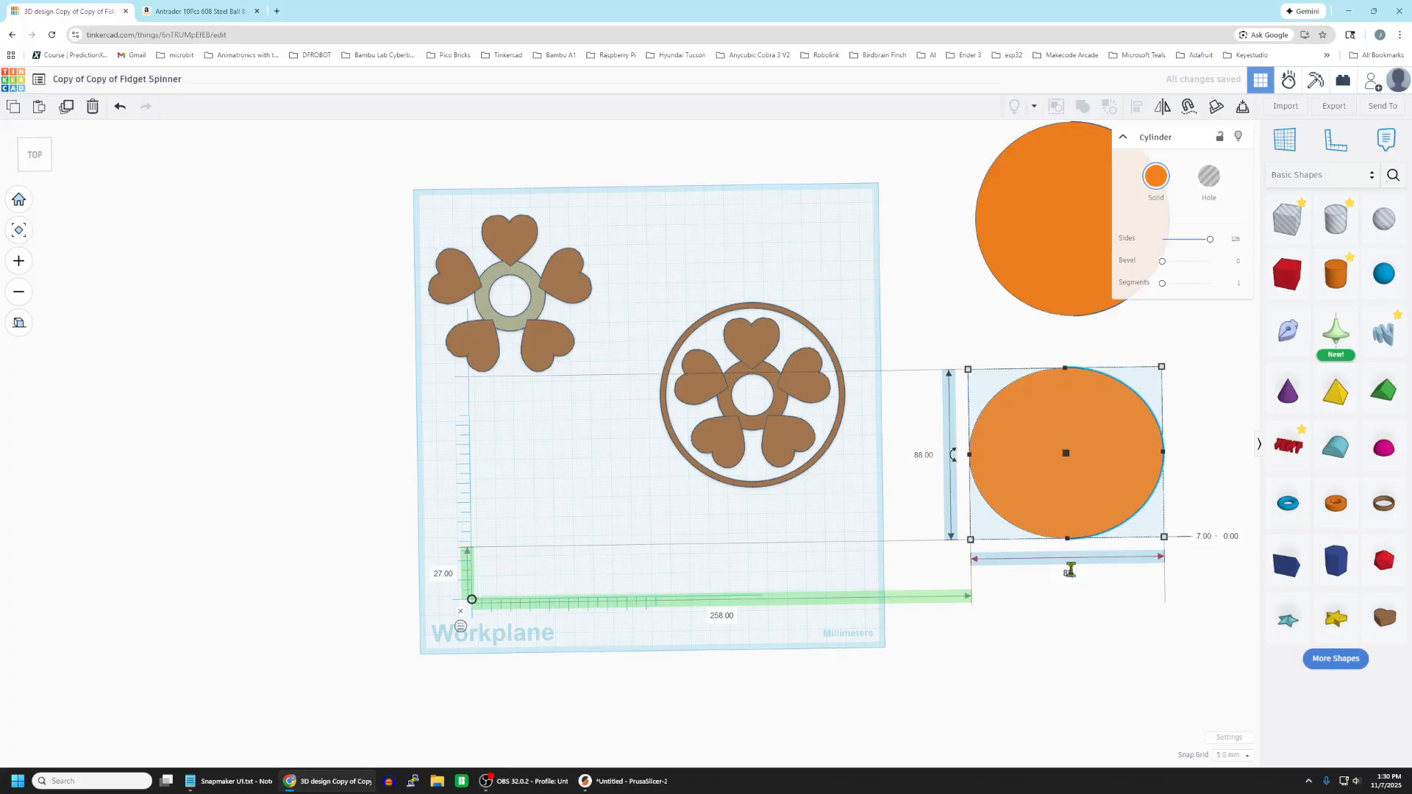
pyautogui.press('Return')
pyautogui.click(1131, 671)
# Turn the 88 mm cylinder into a hole and place it over the 100 mm cylinder, shifted closer to the workplane.
pyautogui.click(1110, 440)
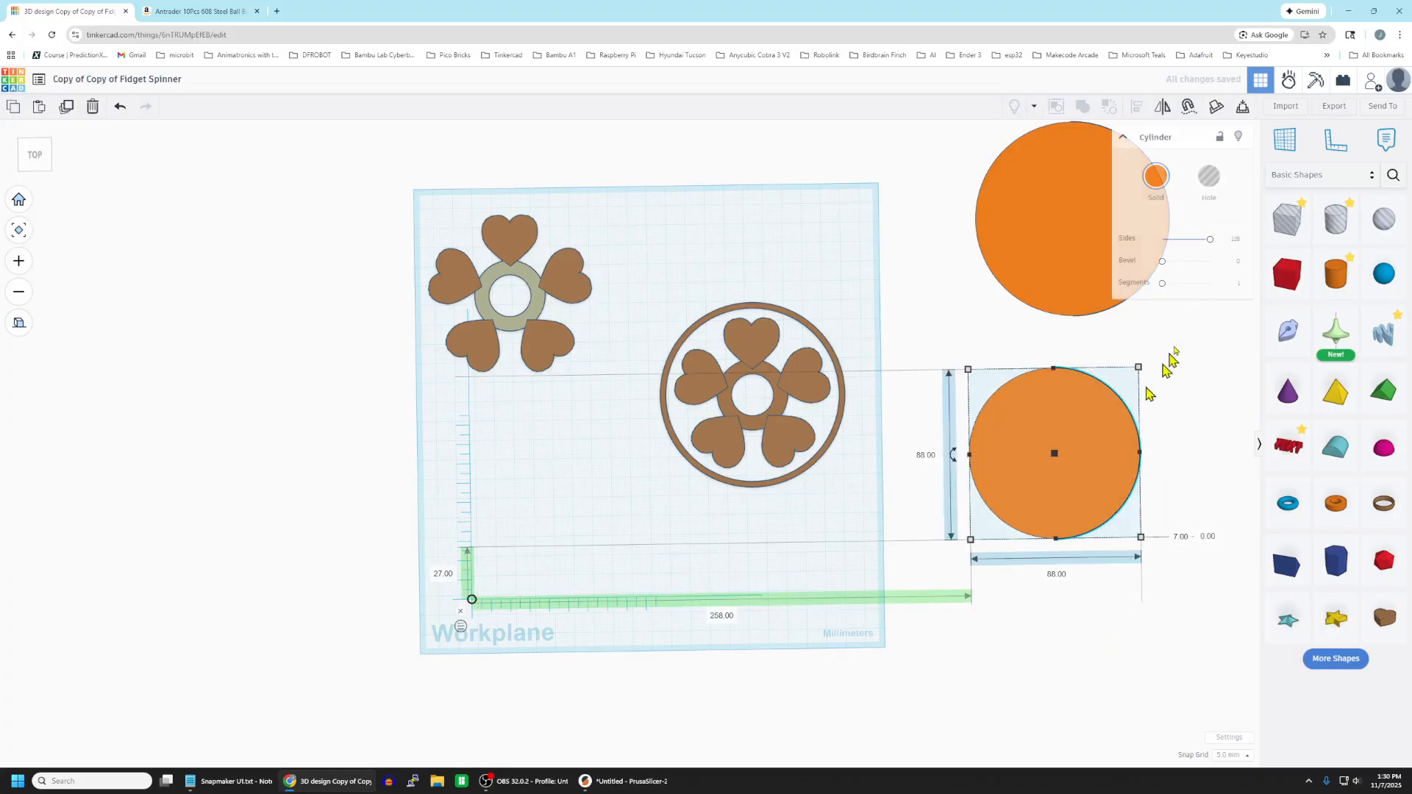
pyautogui.click(1207, 179)
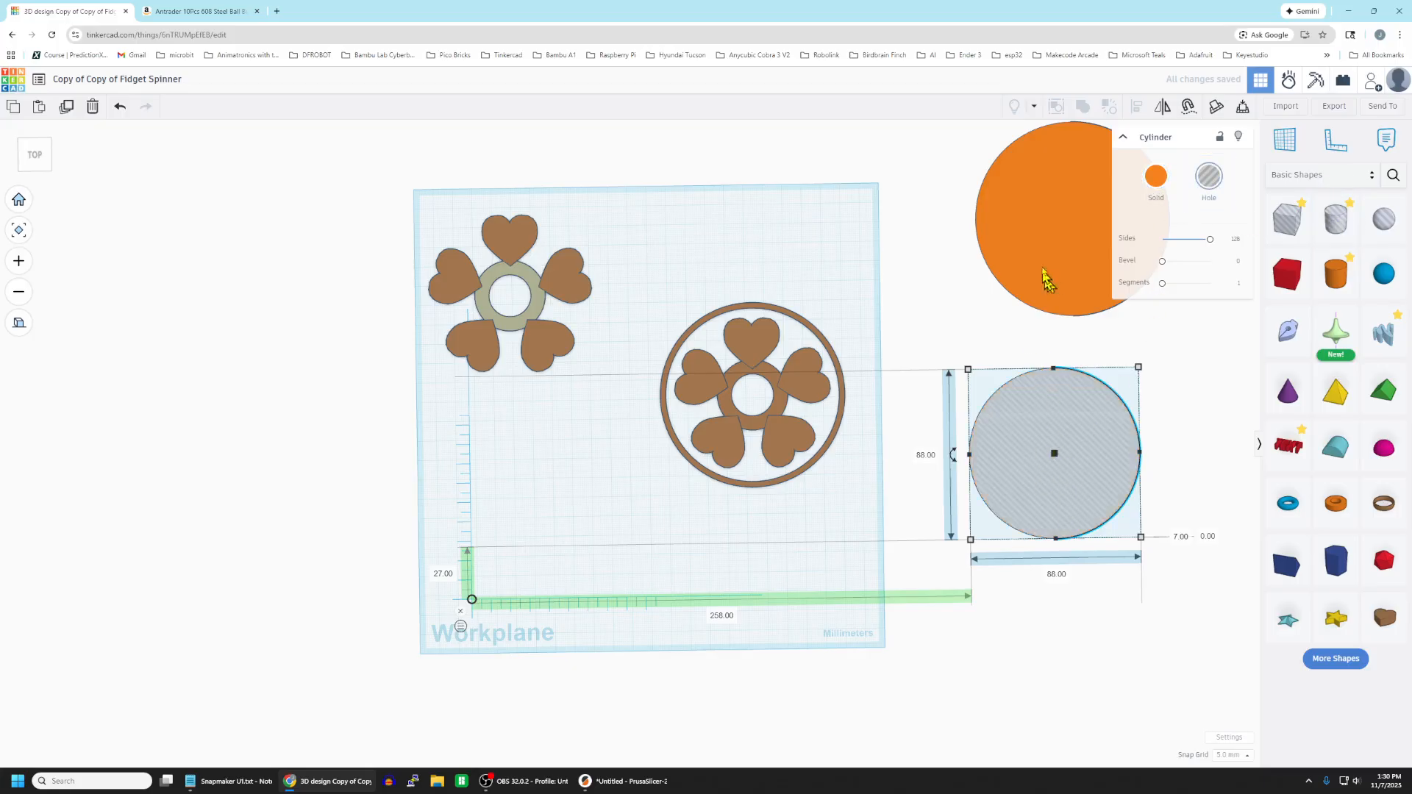
pyautogui.moveTo(1040, 264); pyautogui.dragTo(986, 275)
pyautogui.moveTo(1069, 466); pyautogui.dragTo(1033, 253)
# Align the 88 mm hole and the 100 mm cylinder on their centers in both horizontal directions.
pyautogui.click(1155, 394)
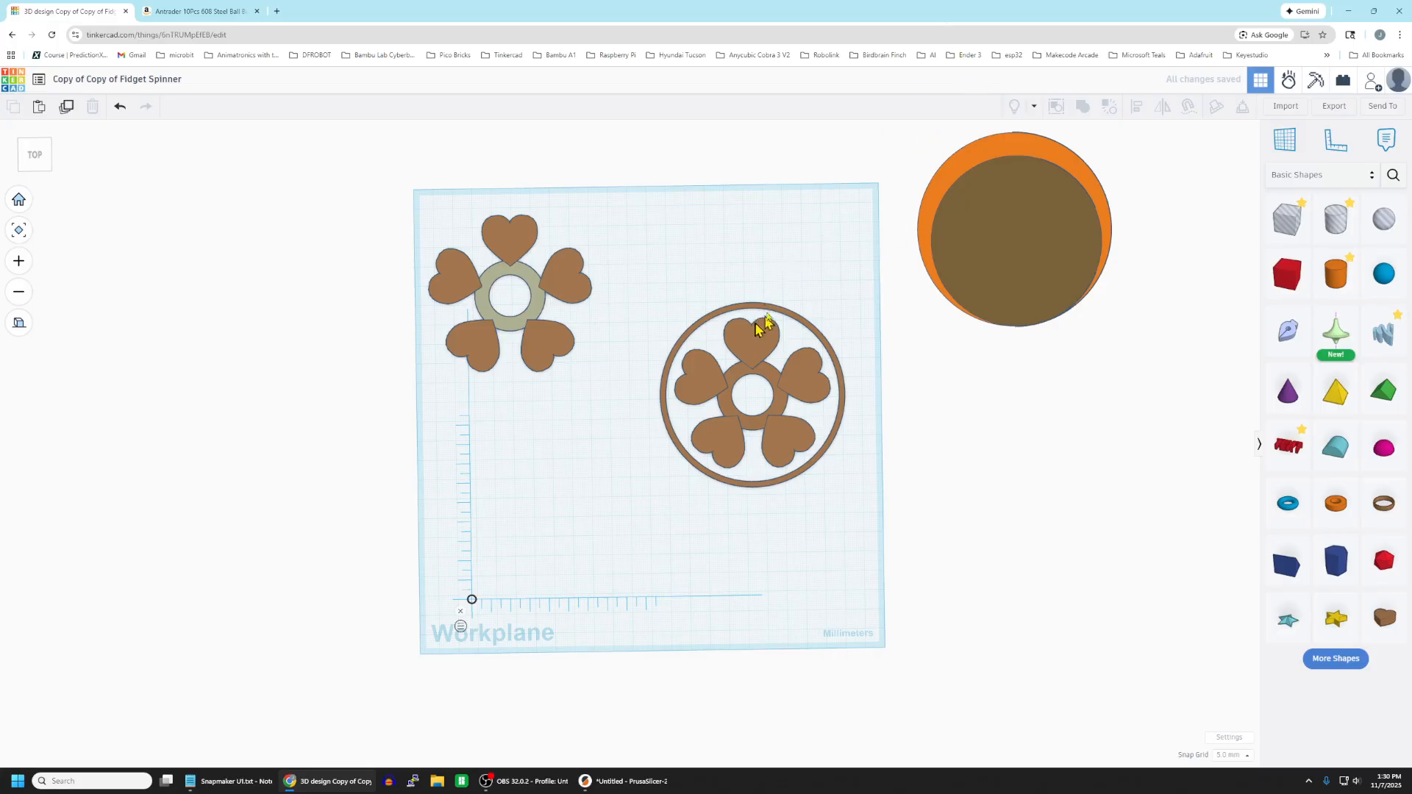
pyautogui.moveTo(924, 129); pyautogui.dragTo(1115, 359)
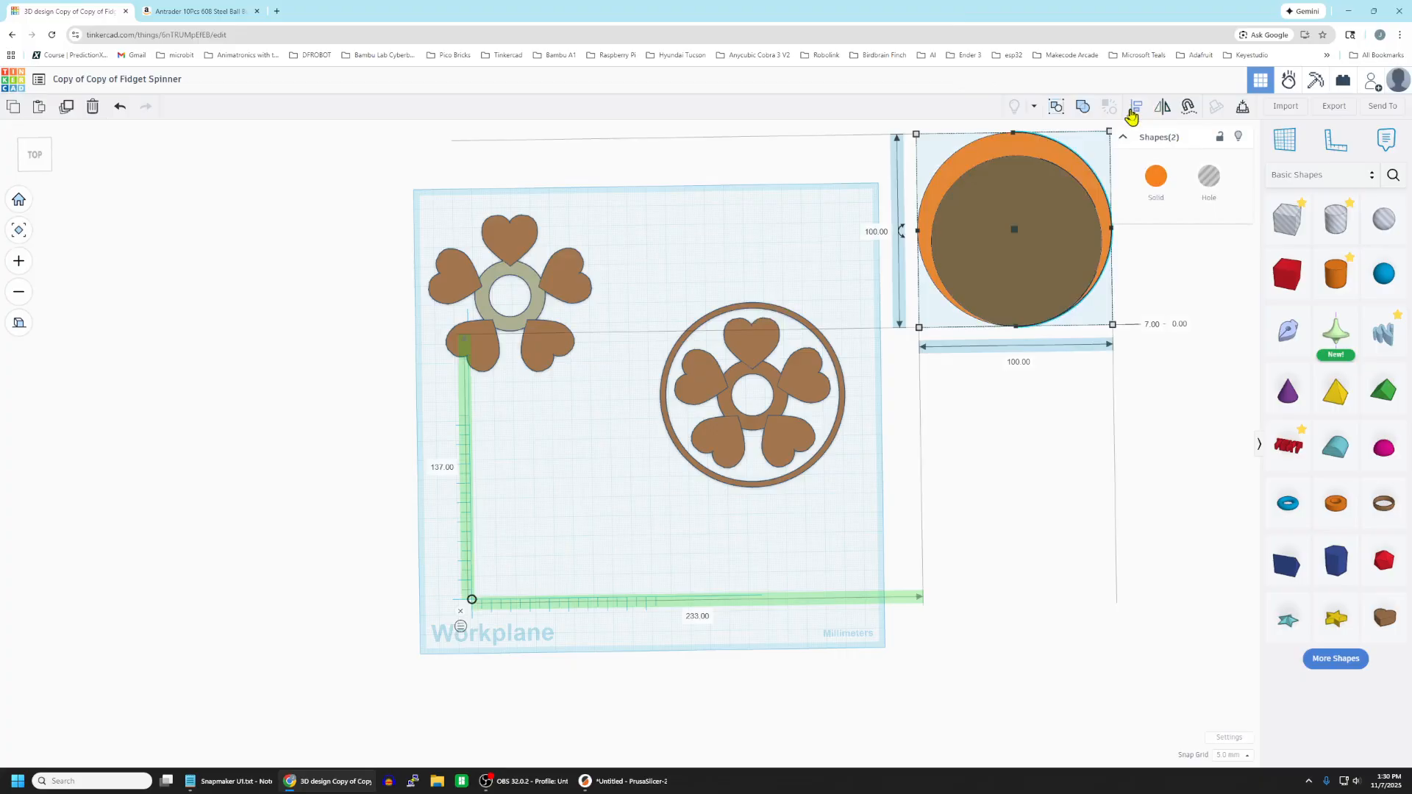
pyautogui.click(904, 232)
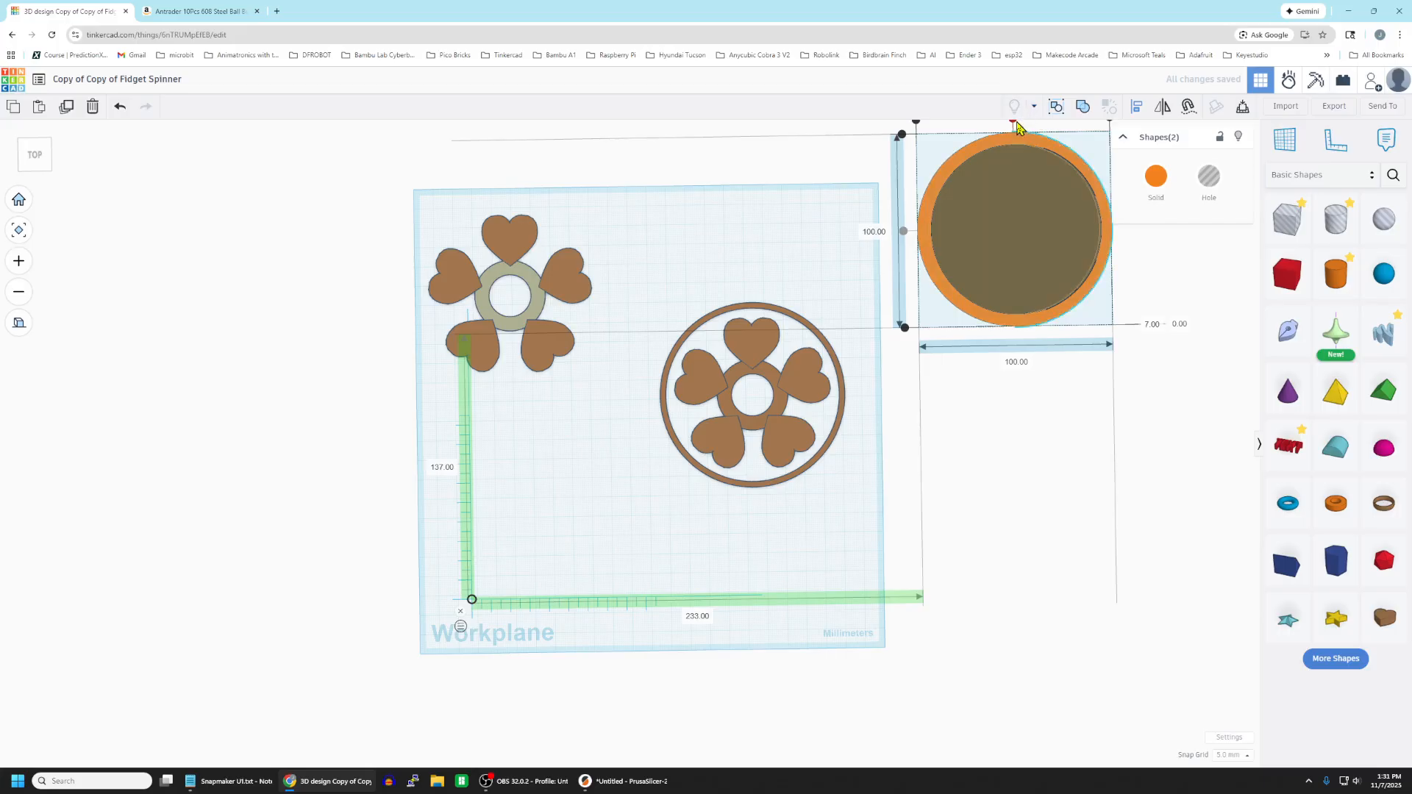
pyautogui.click(1015, 126)
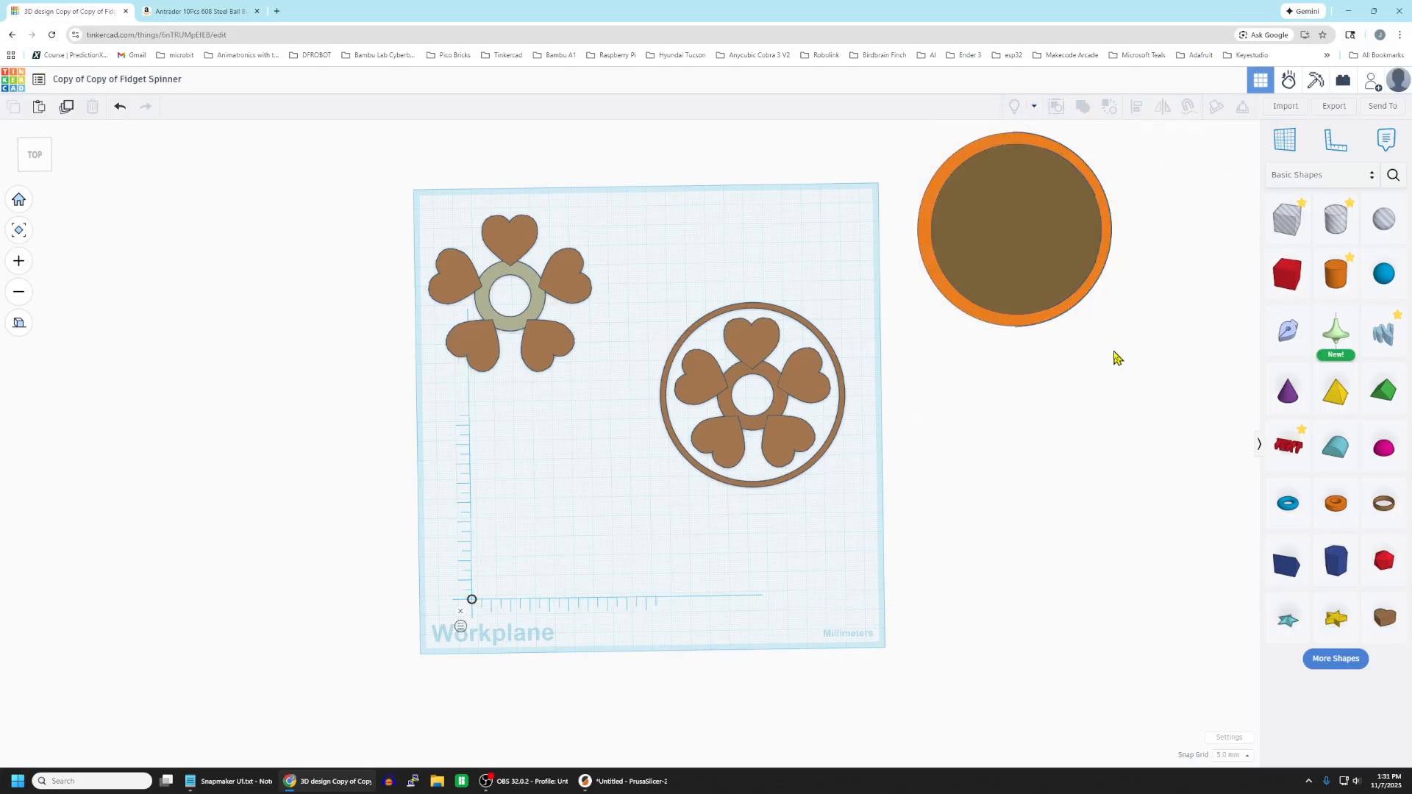
pyautogui.moveTo(1062, 370); pyautogui.dragTo(1035, 414, button='middle')
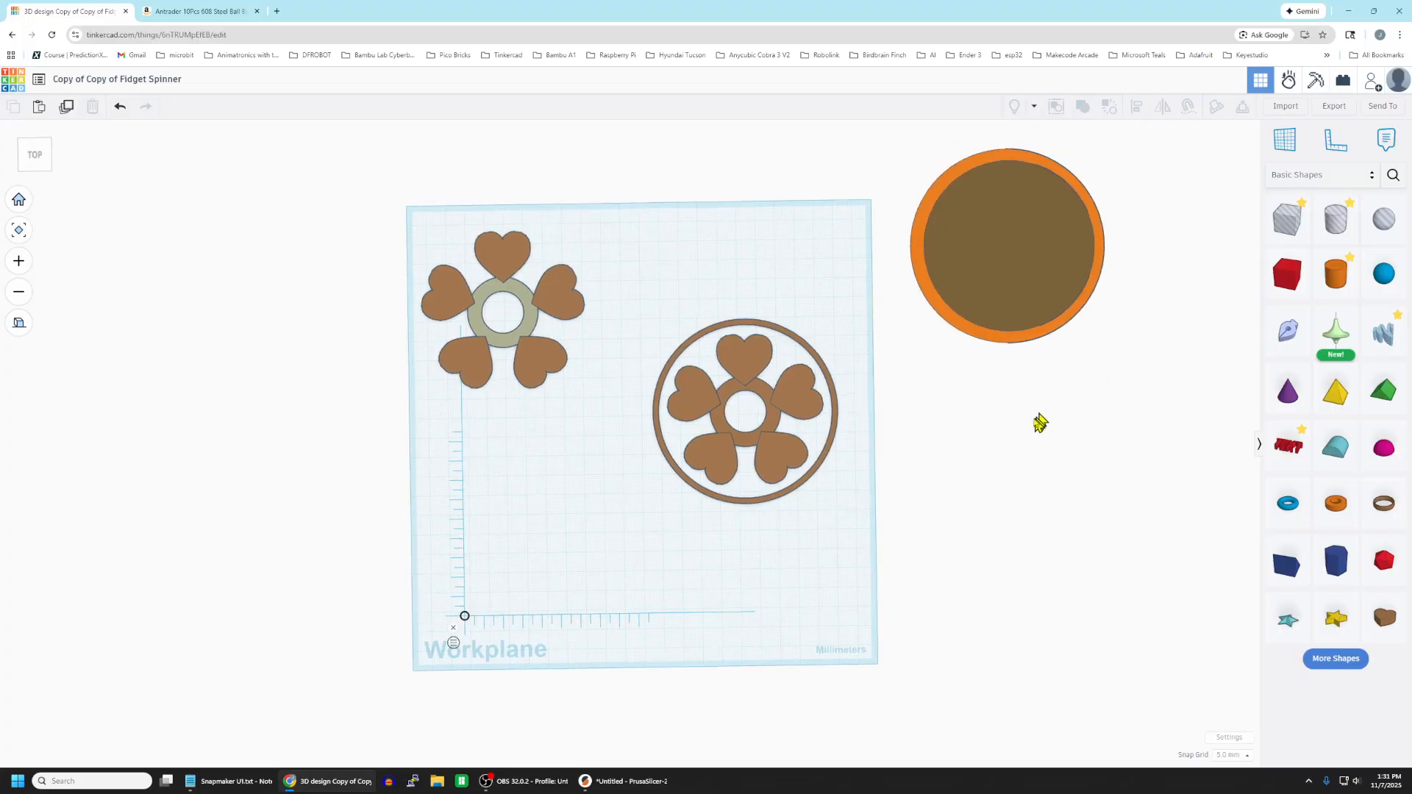
# Center the 88 mm hole on the 100 mm cylinder and group the two as a union to cut a ring.
pyautogui.moveTo(885, 147); pyautogui.dragTo(1118, 360)
pyautogui.click(1139, 108)
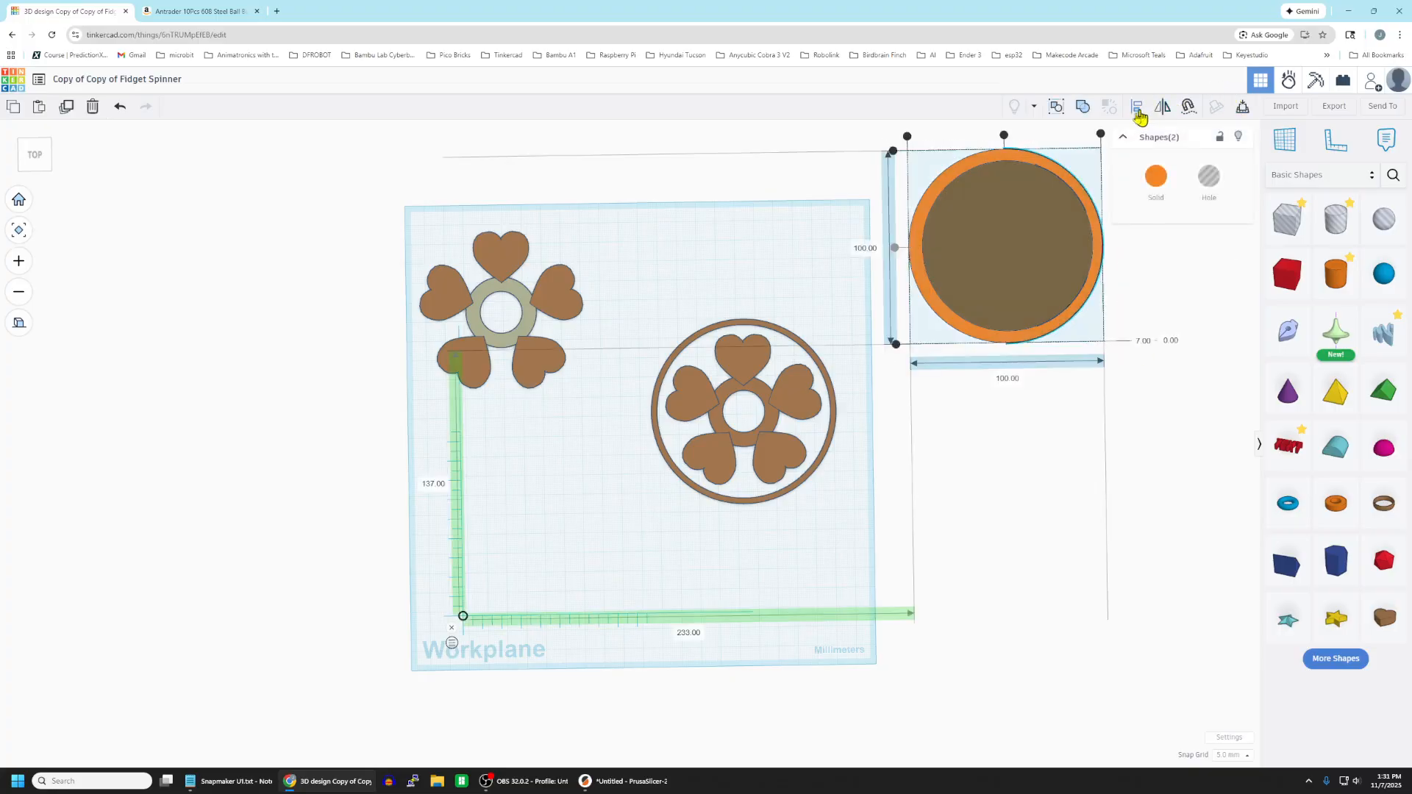
pyautogui.click(1004, 136)
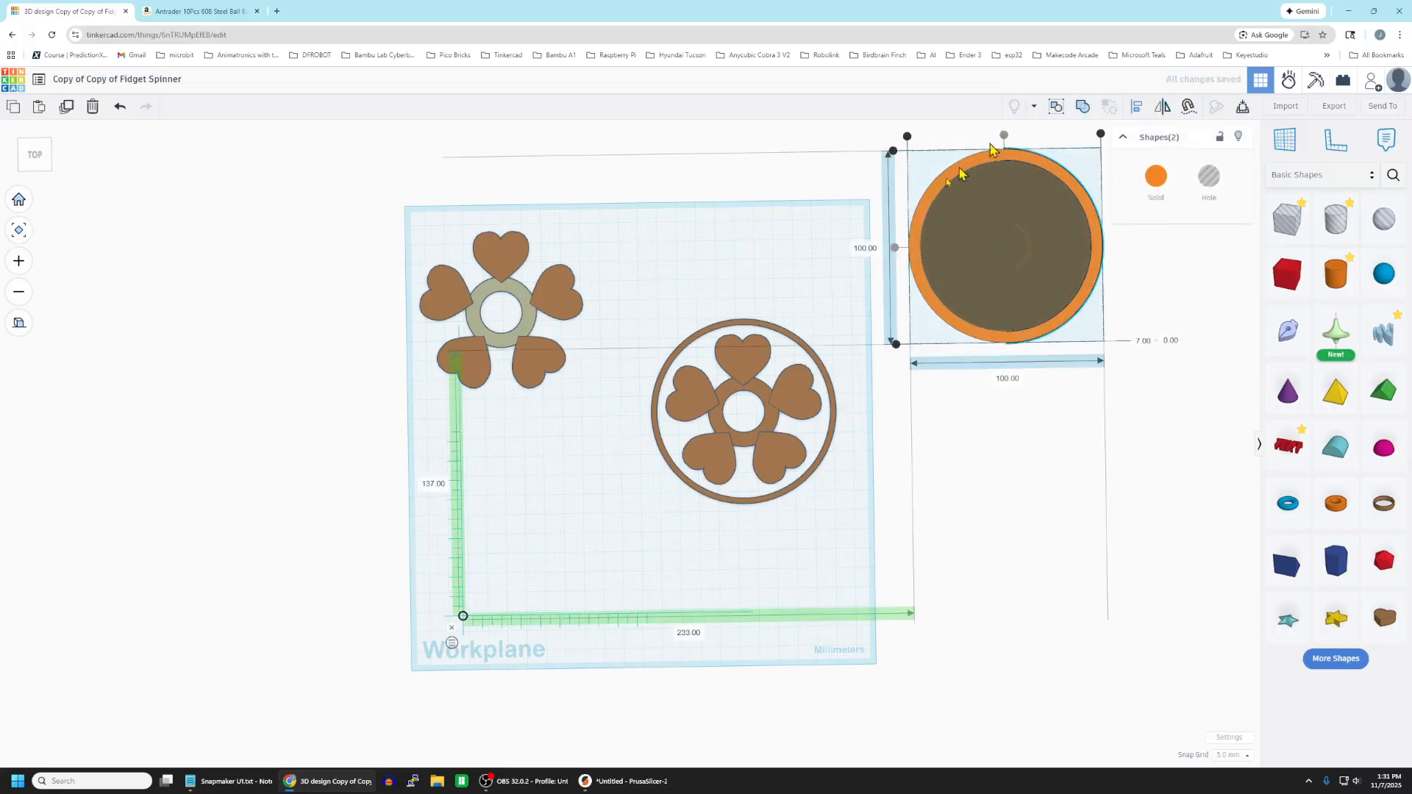
pyautogui.click(896, 249)
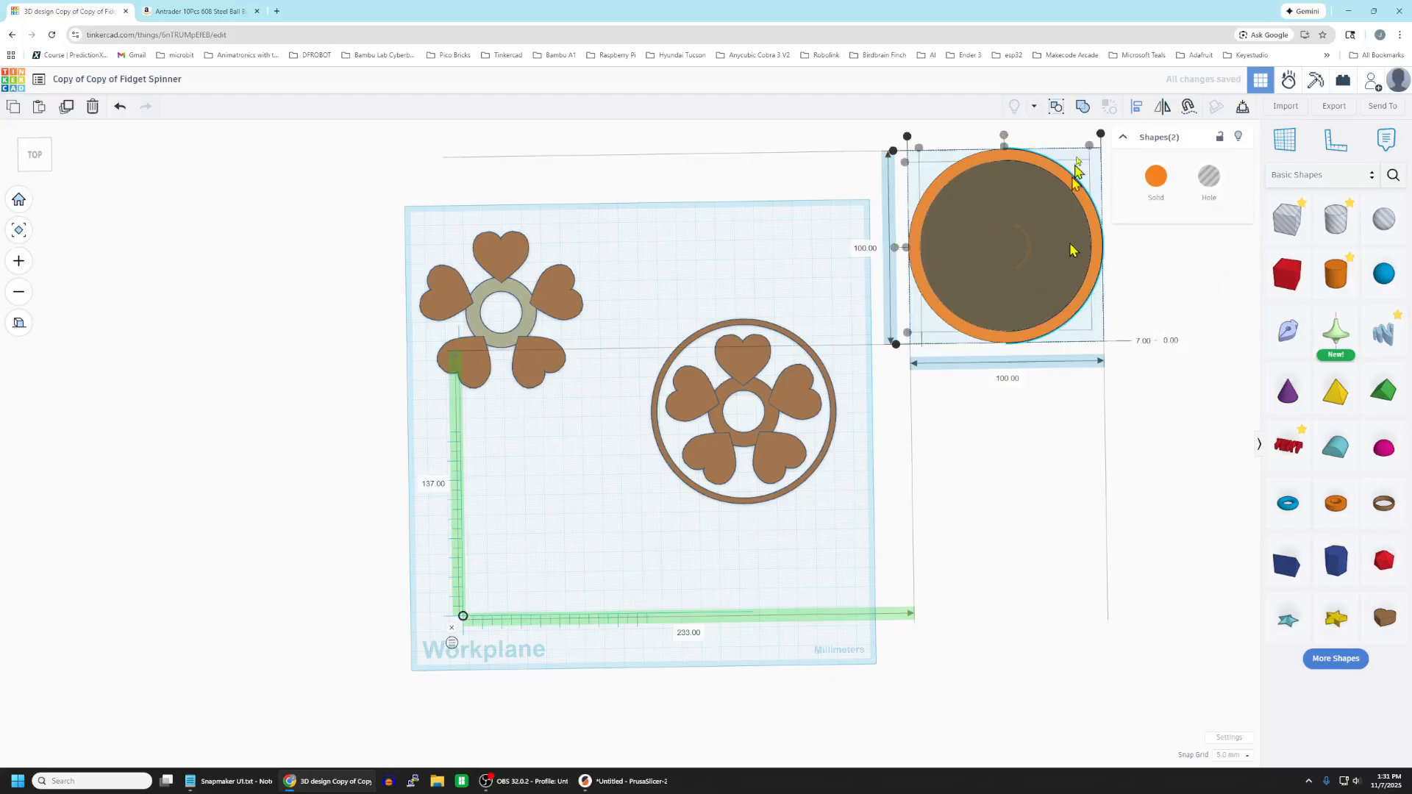
pyautogui.click(1082, 108)
pyautogui.click(1040, 508)
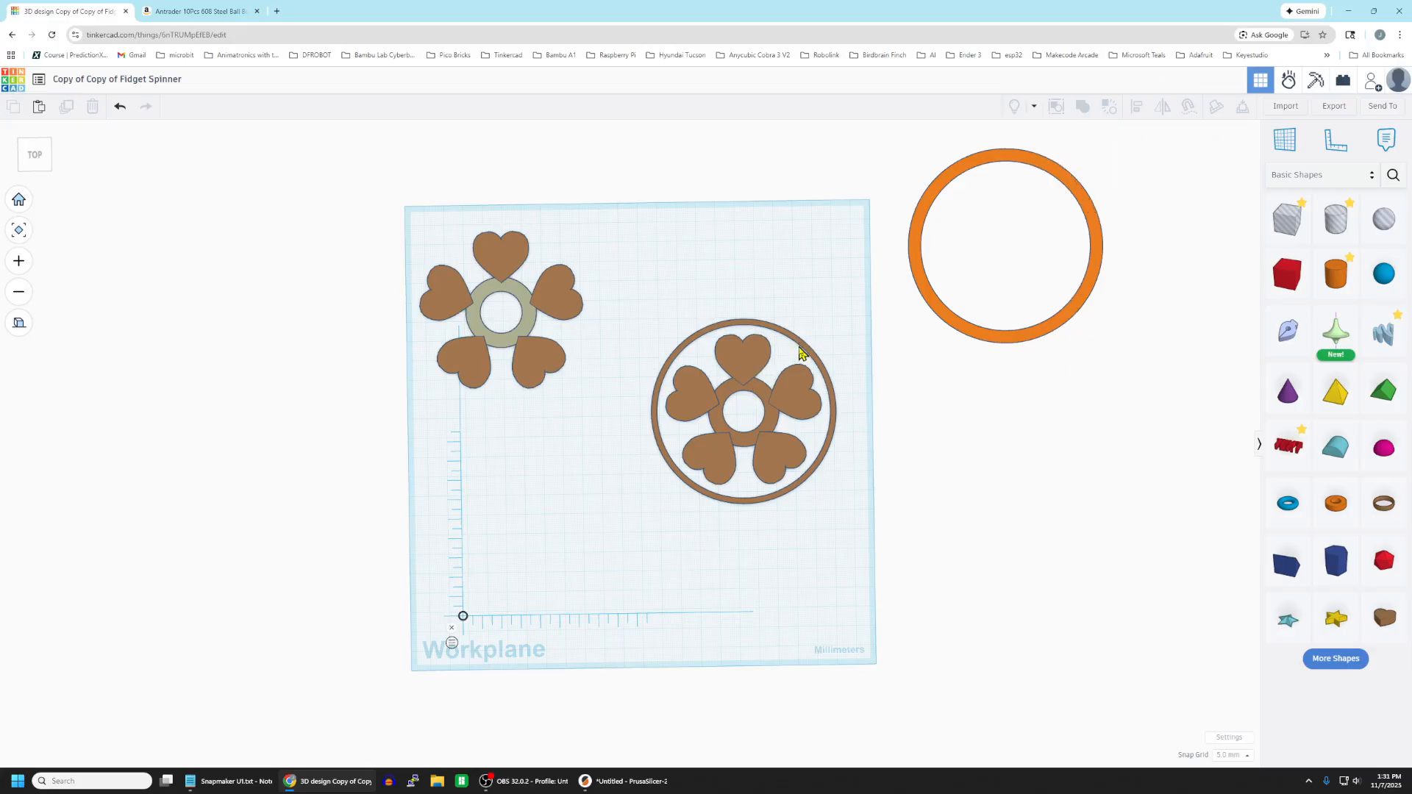
# Turn the 100 mm ring into a hole and move it over the heart spinner that has the outer ring.
pyautogui.click(1040, 166)
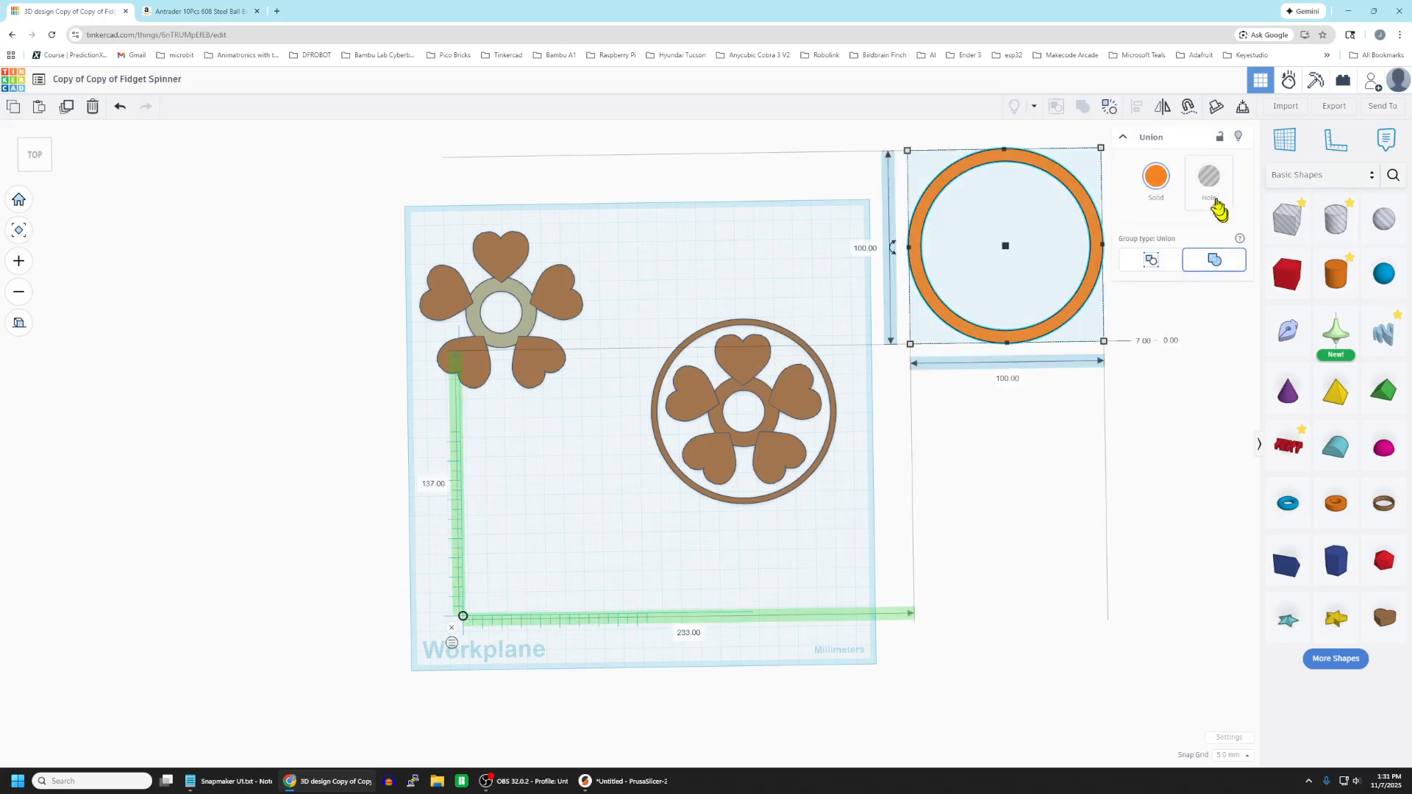
pyautogui.click(1209, 177)
pyautogui.click(1148, 184)
pyautogui.moveTo(1079, 183); pyautogui.dragTo(952, 243)
pyautogui.click(1150, 208)
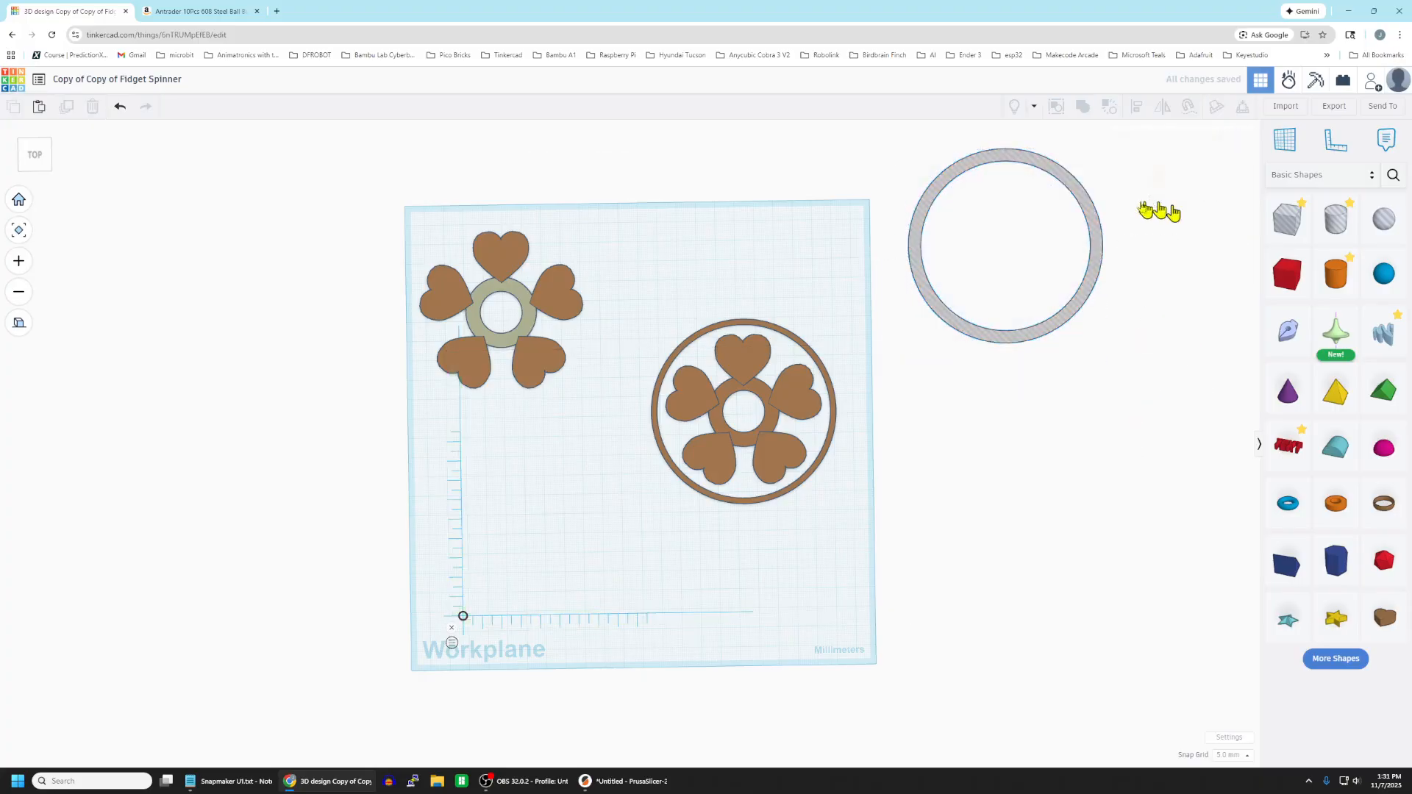
pyautogui.moveTo(1071, 189); pyautogui.dragTo(820, 339)
# Align the ring-shaped hole and the ringed heart spinner on their centers in both horizontal directions.
pyautogui.moveTo(635, 291); pyautogui.dragTo(899, 526)
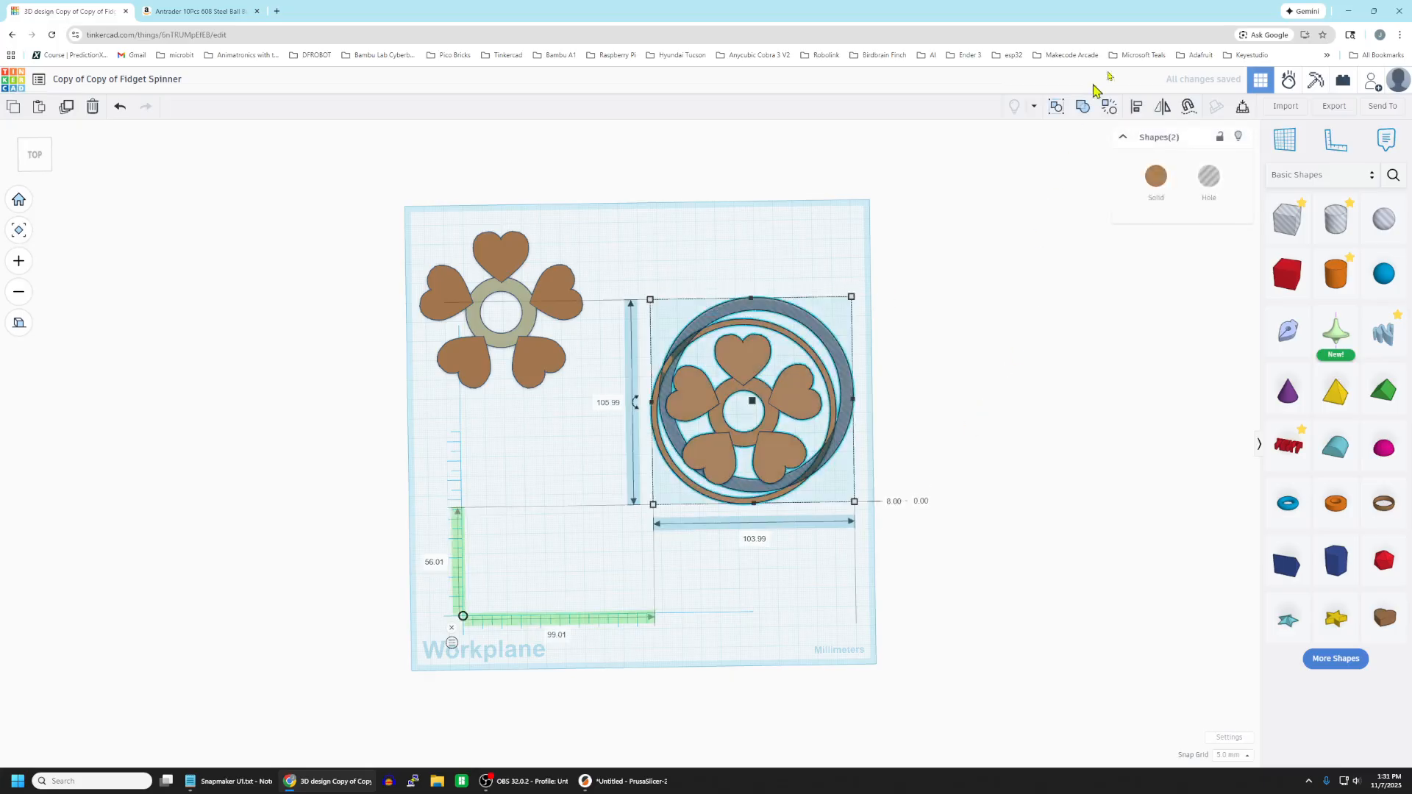
pyautogui.click(1138, 107)
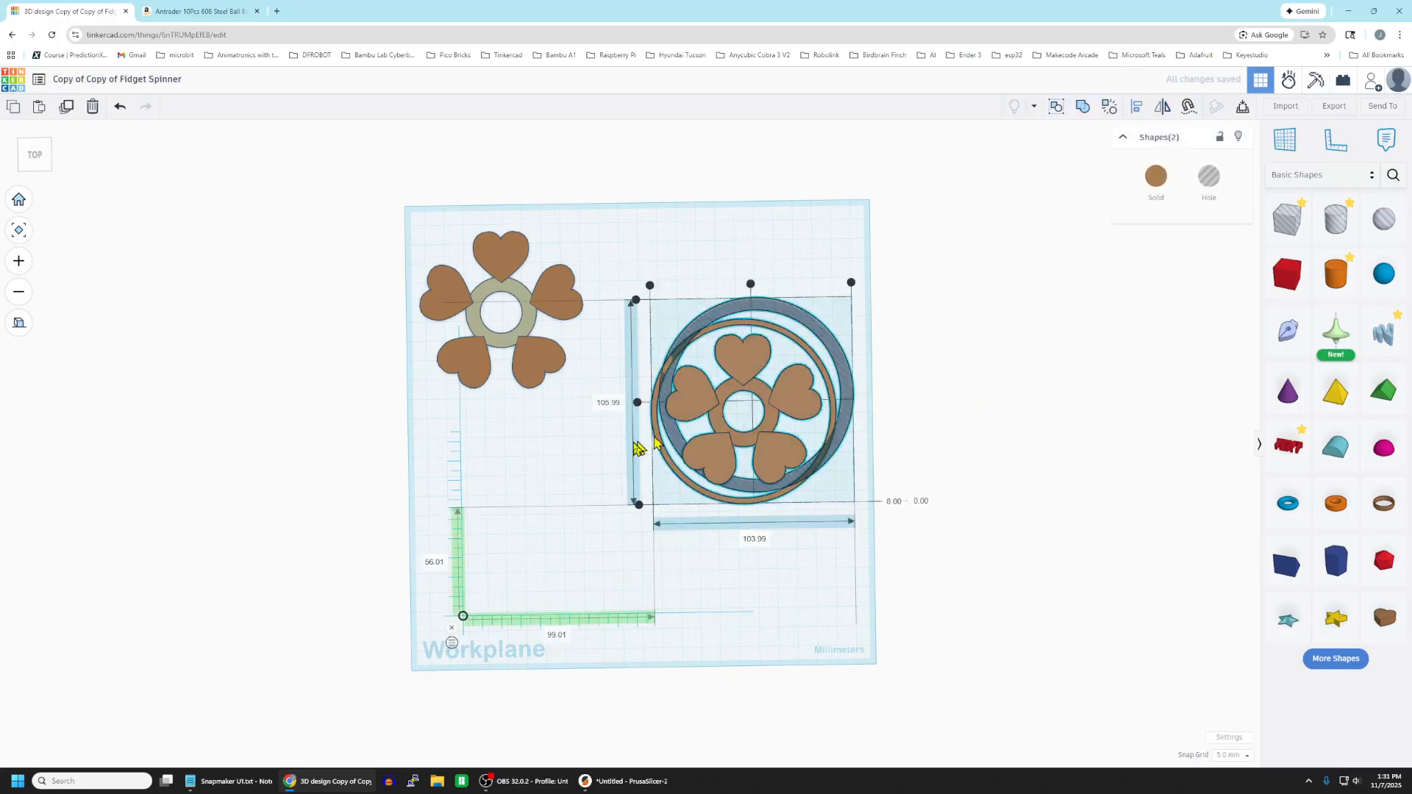
pyautogui.click(637, 403)
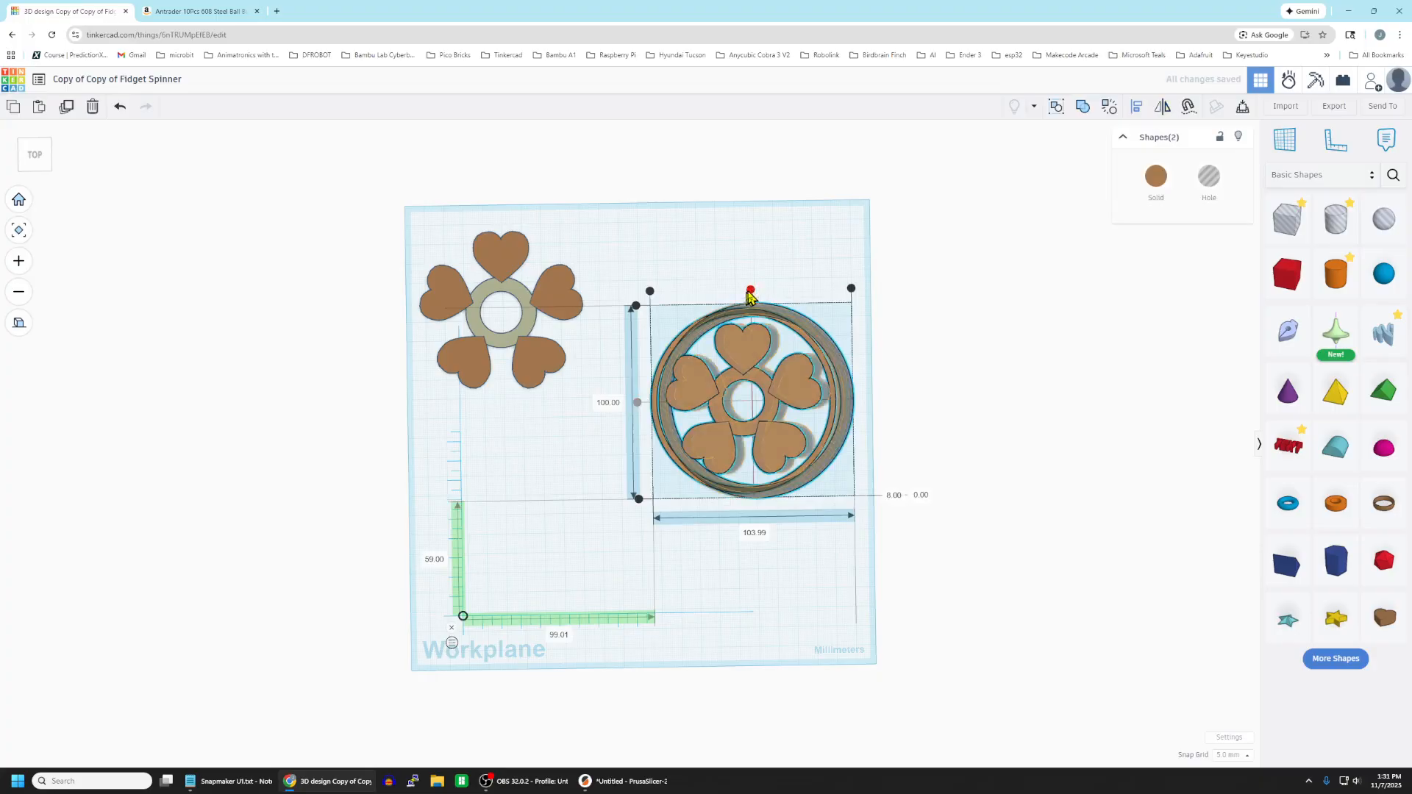
pyautogui.click(751, 290)
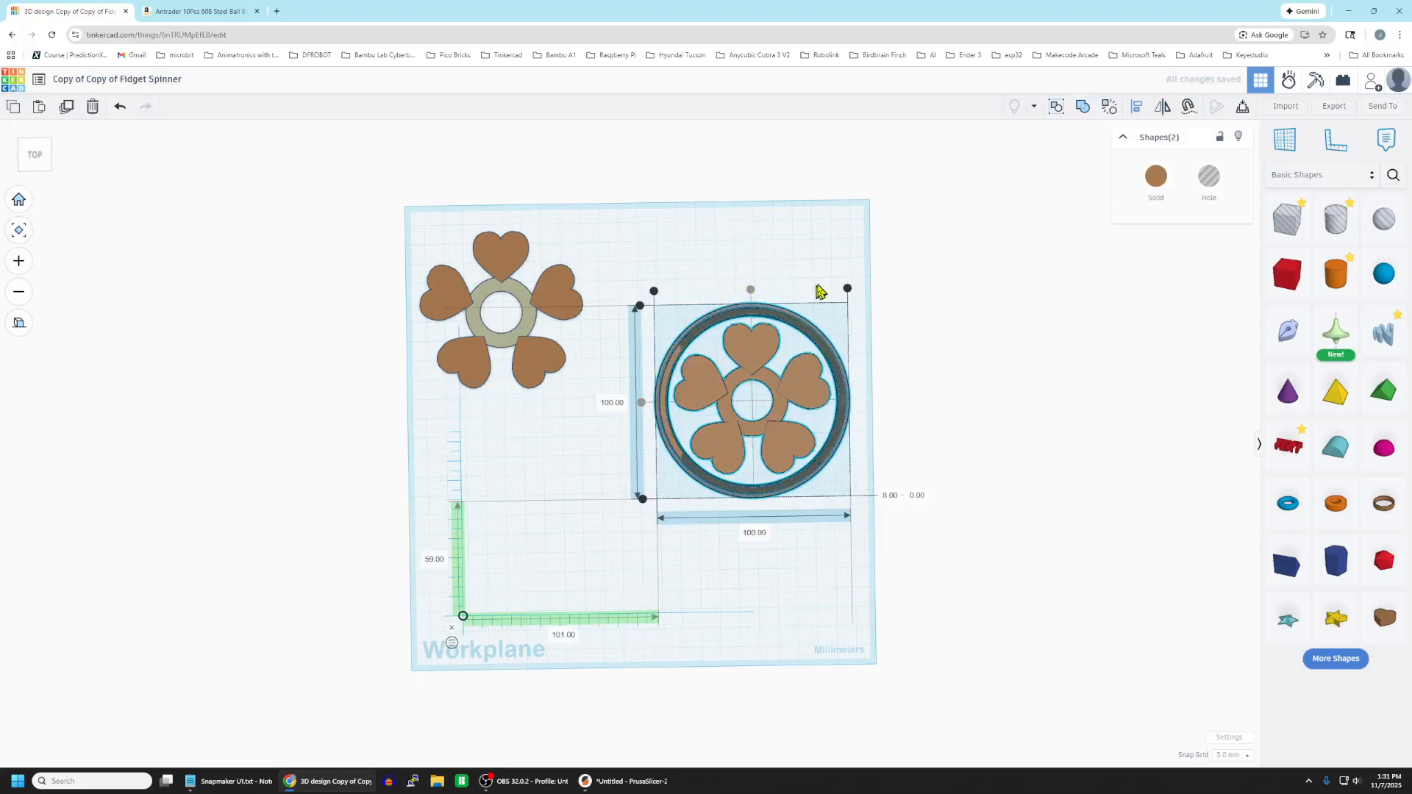
# Group the ring-shaped hole with the heart spinner as a union to cut away the spinner's outer ring.
pyautogui.click(1088, 107)
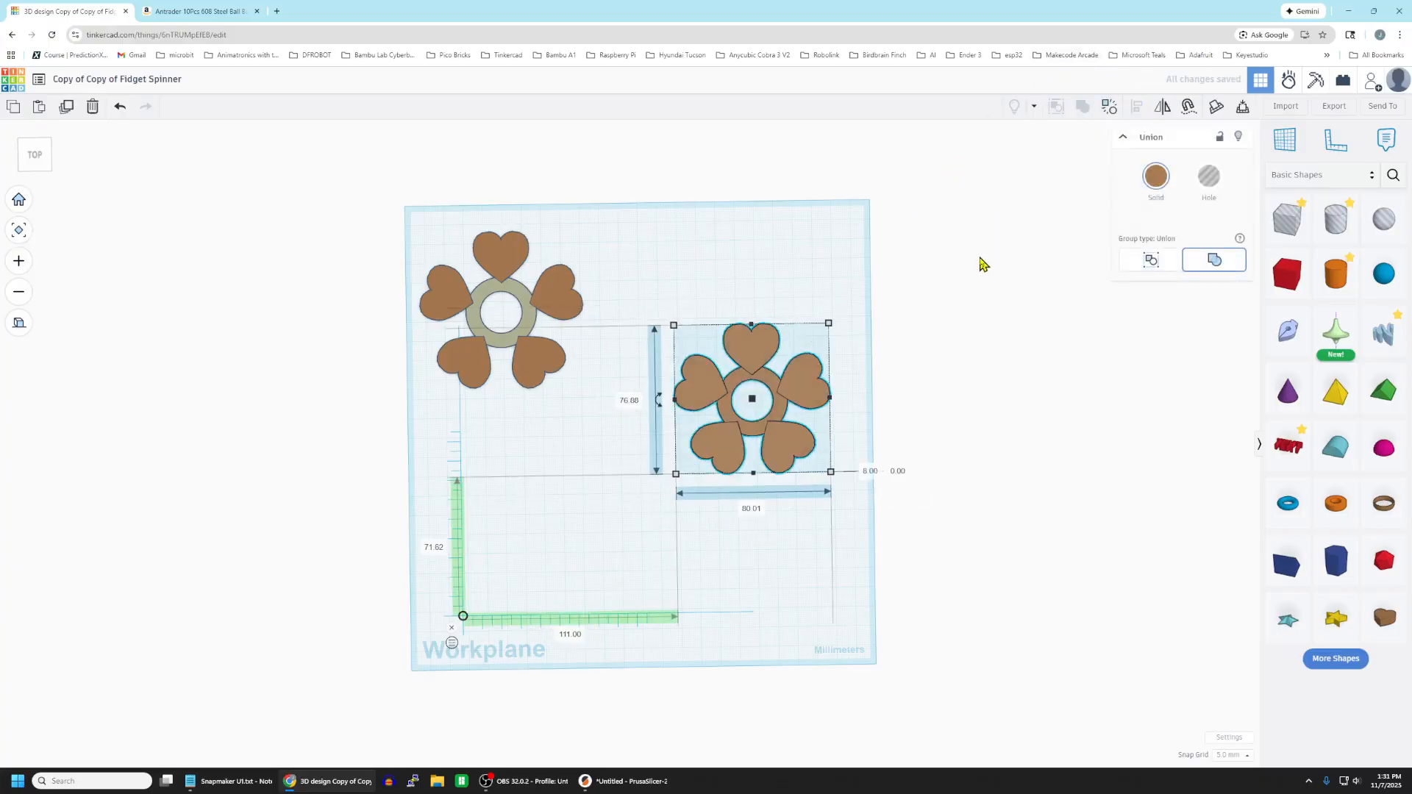
pyautogui.click(848, 273)
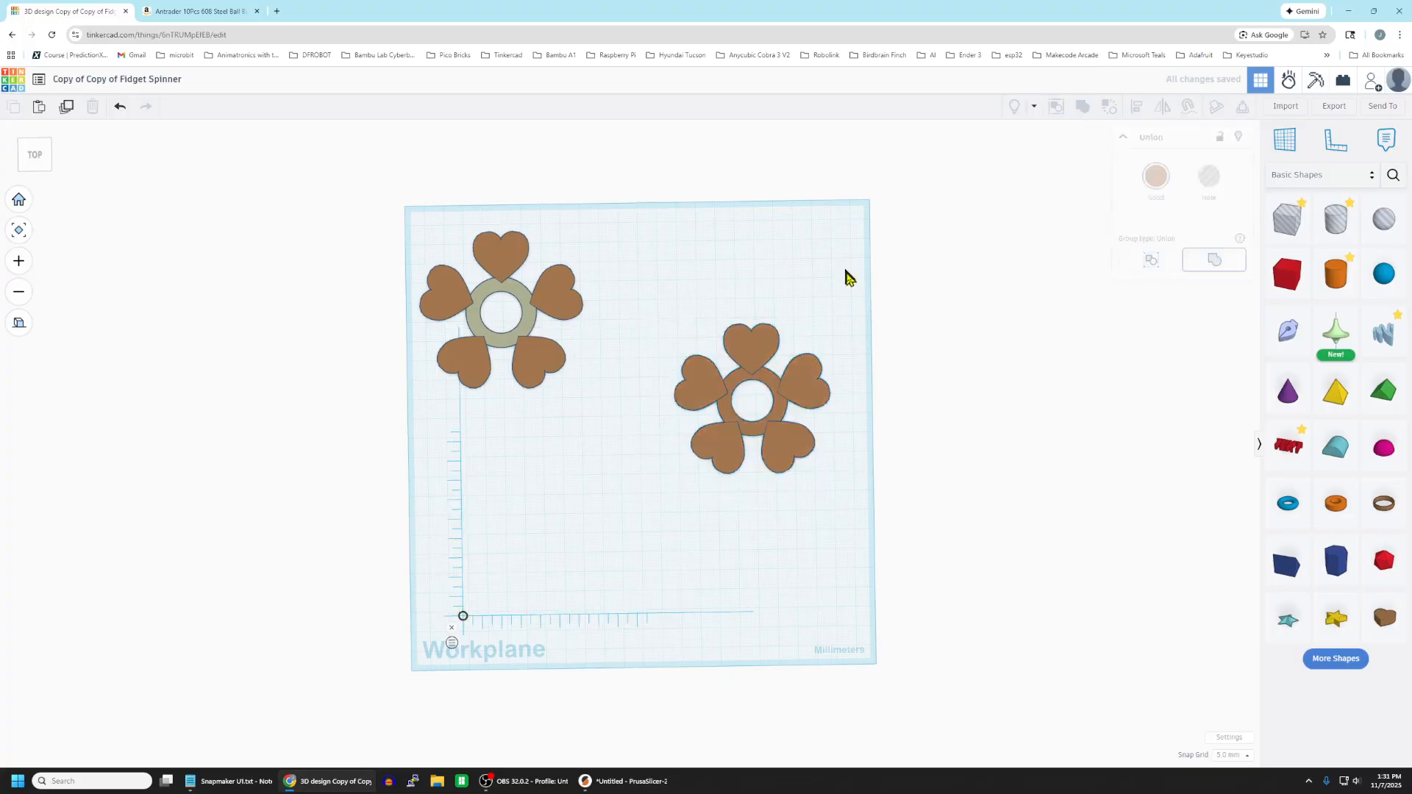
pyautogui.moveTo(807, 555); pyautogui.dragTo(787, 383, button='right')
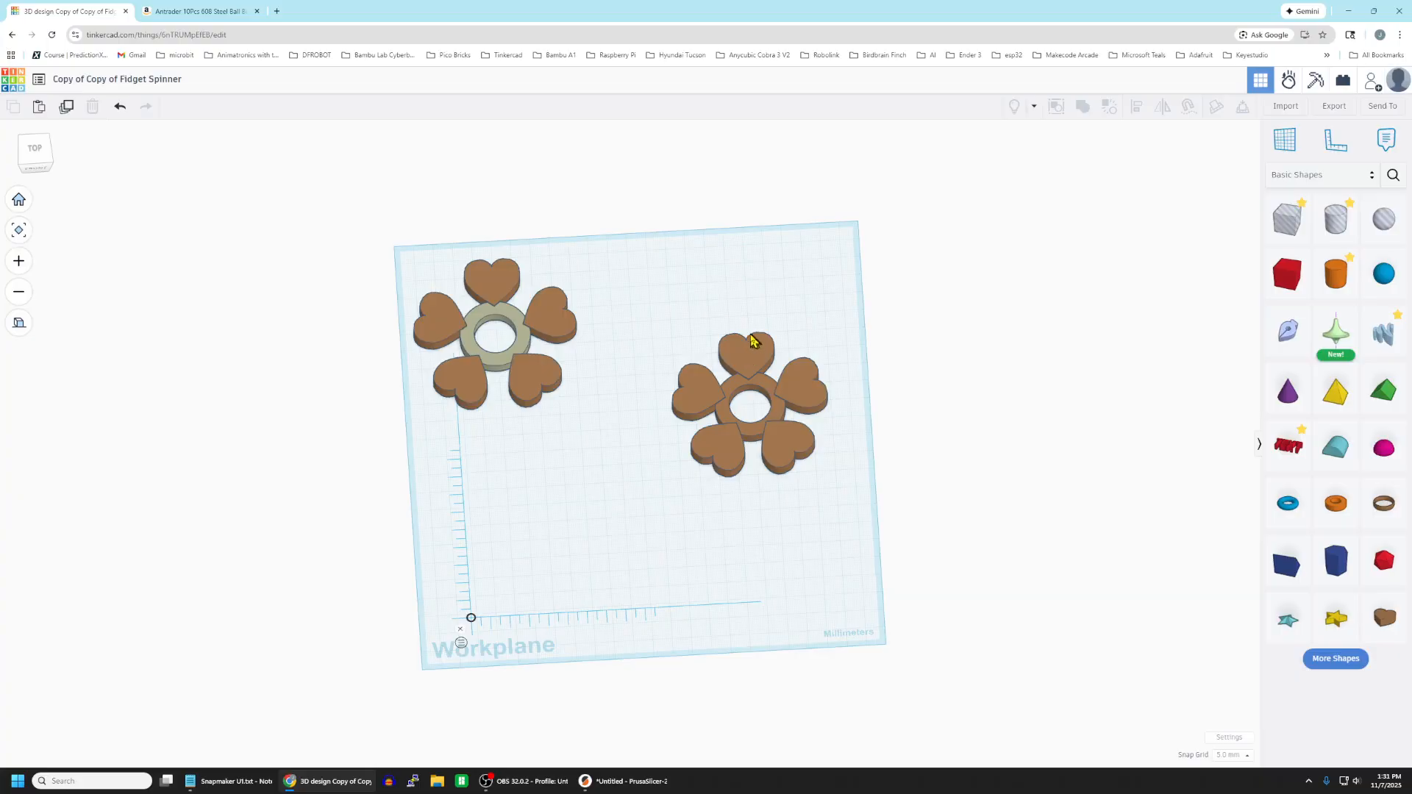